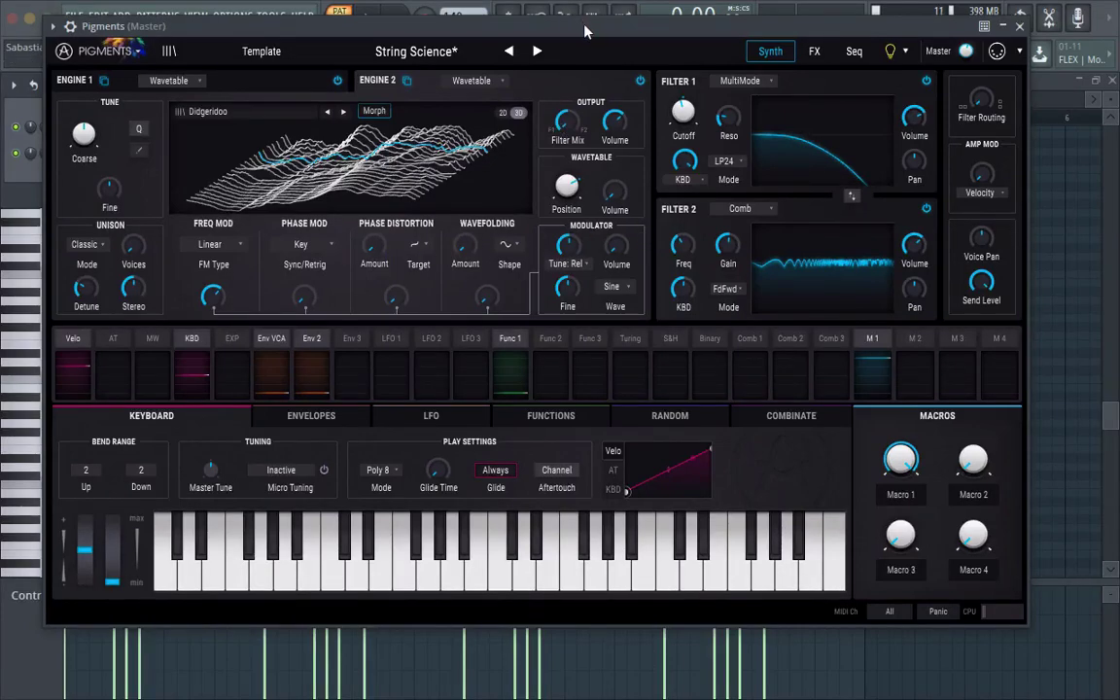
# Reposition the Pigments window over FL Studio and show Engine 1's Penter wavetable
pyautogui.moveTo(584, 33); pyautogui.dragTo(597, 38)
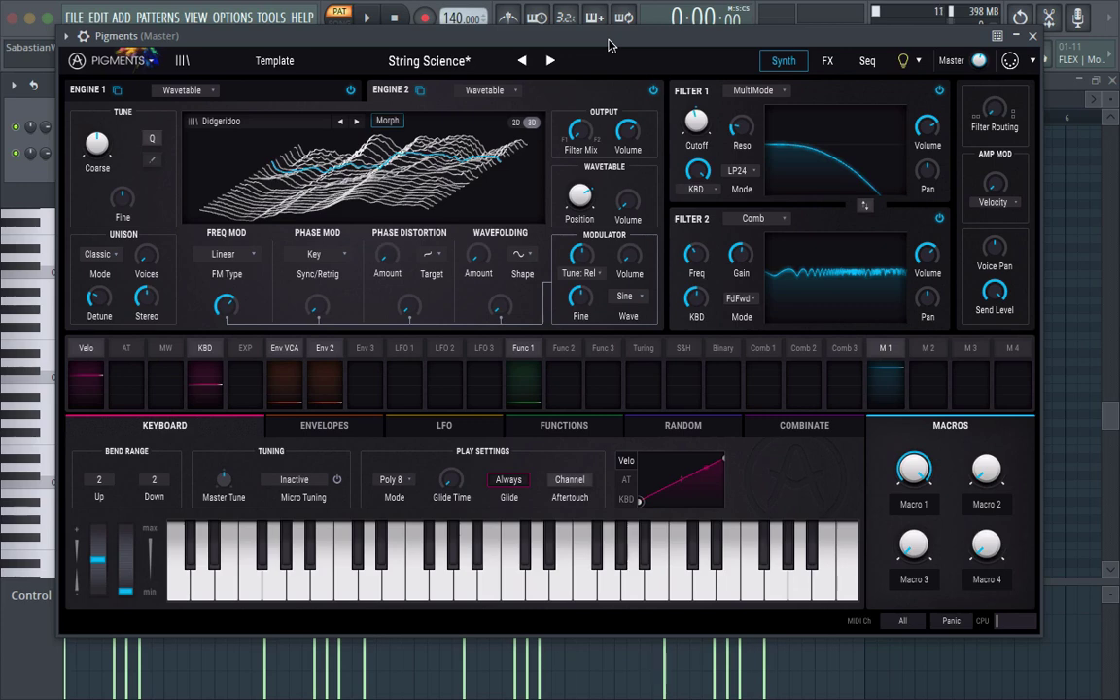
pyautogui.moveTo(608, 40); pyautogui.dragTo(609, 16)
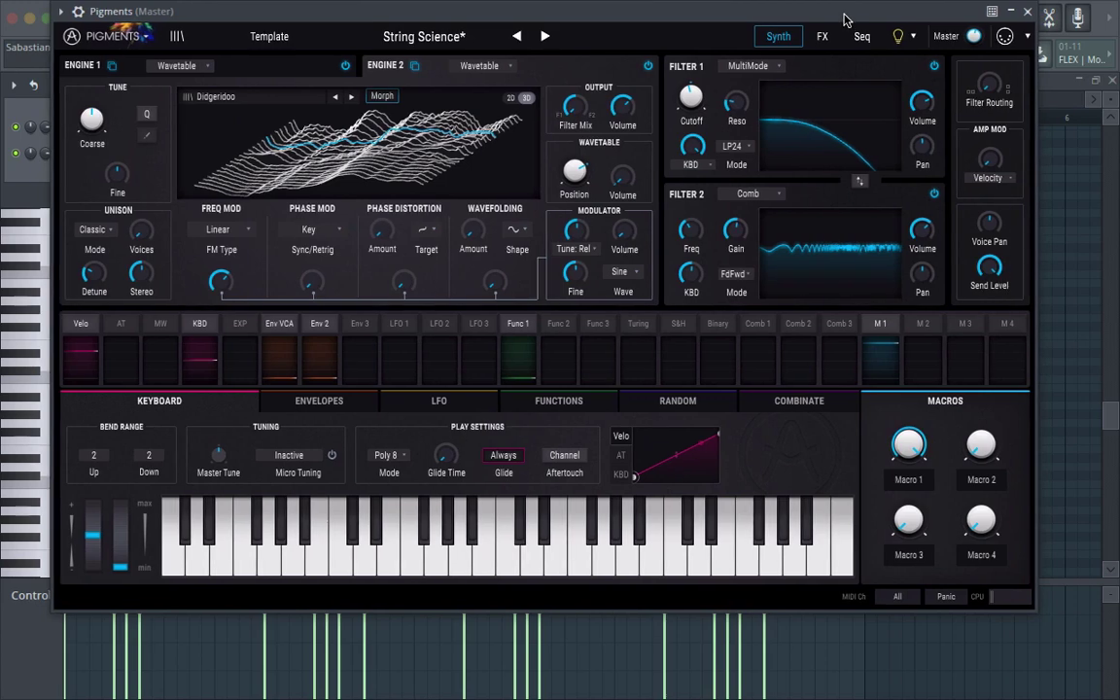
pyautogui.moveTo(846, 14); pyautogui.dragTo(840, 20)
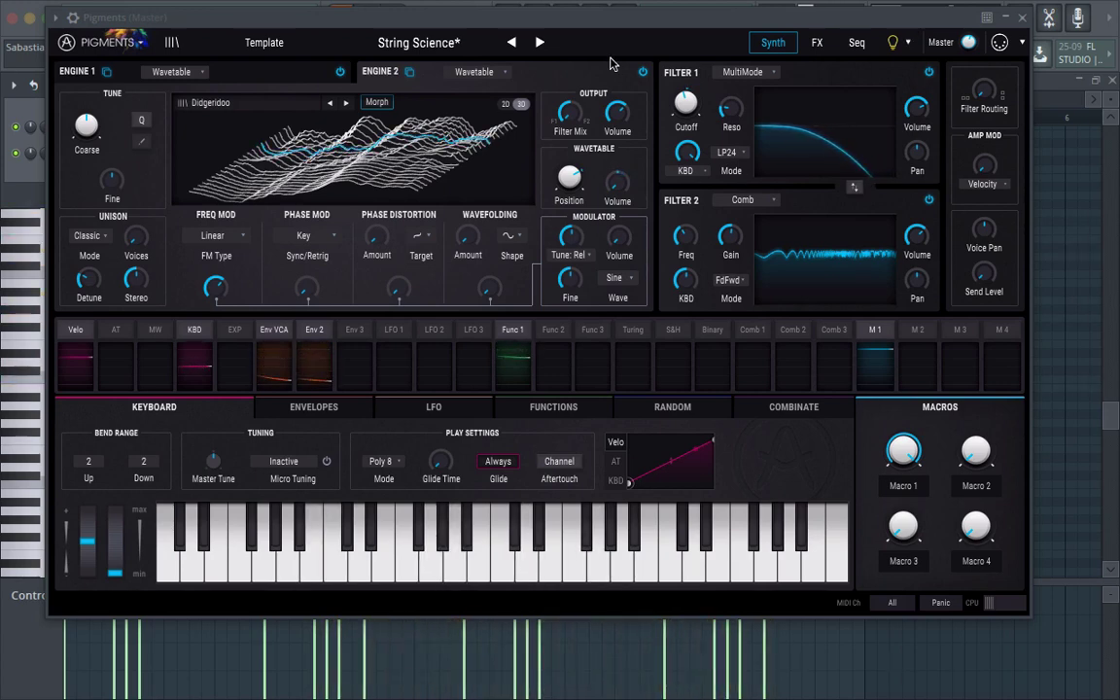
pyautogui.click(227, 78)
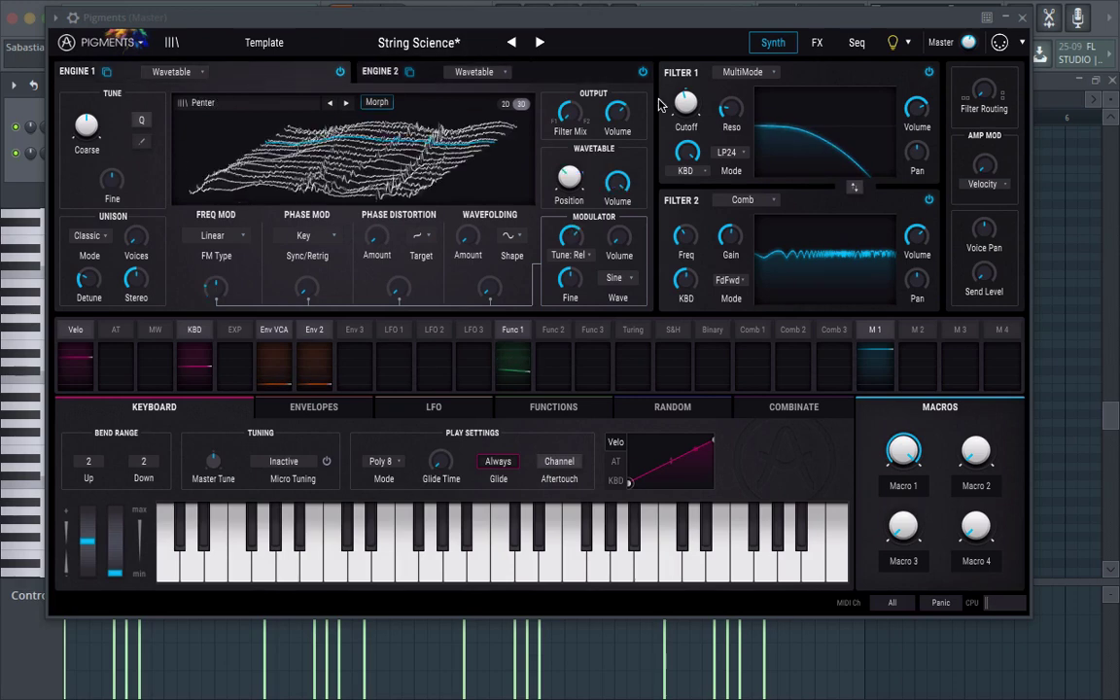
# Close the first Pigments window and open the Pigments #2 instance from the Channel rack
pyautogui.click(1021, 17)
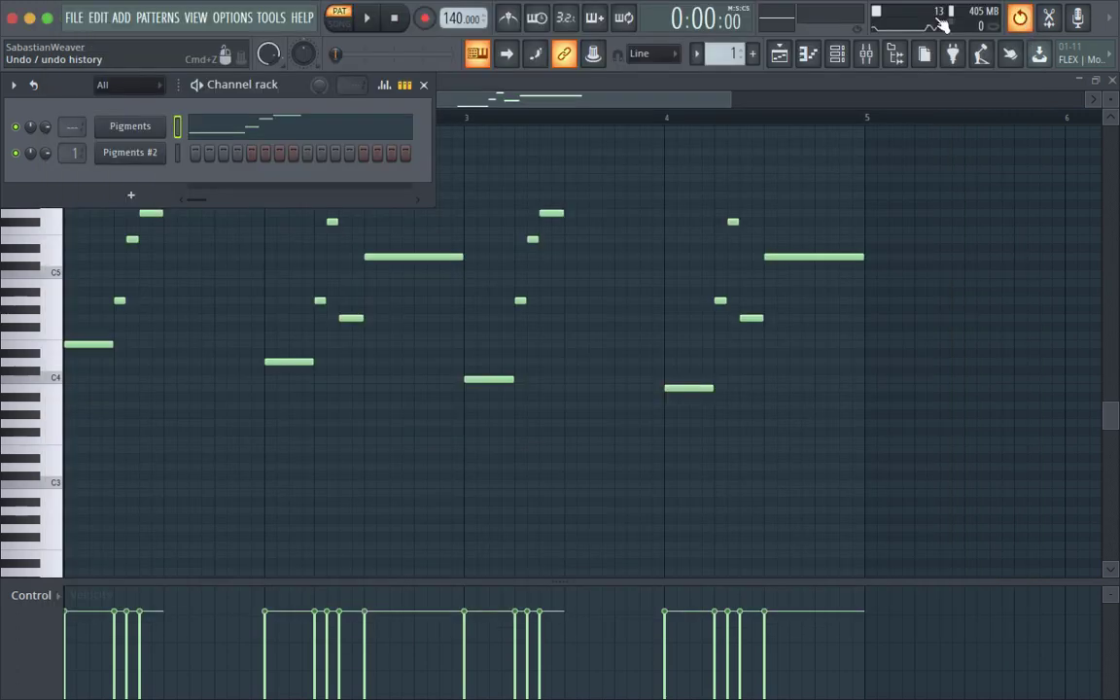
pyautogui.click(121, 155)
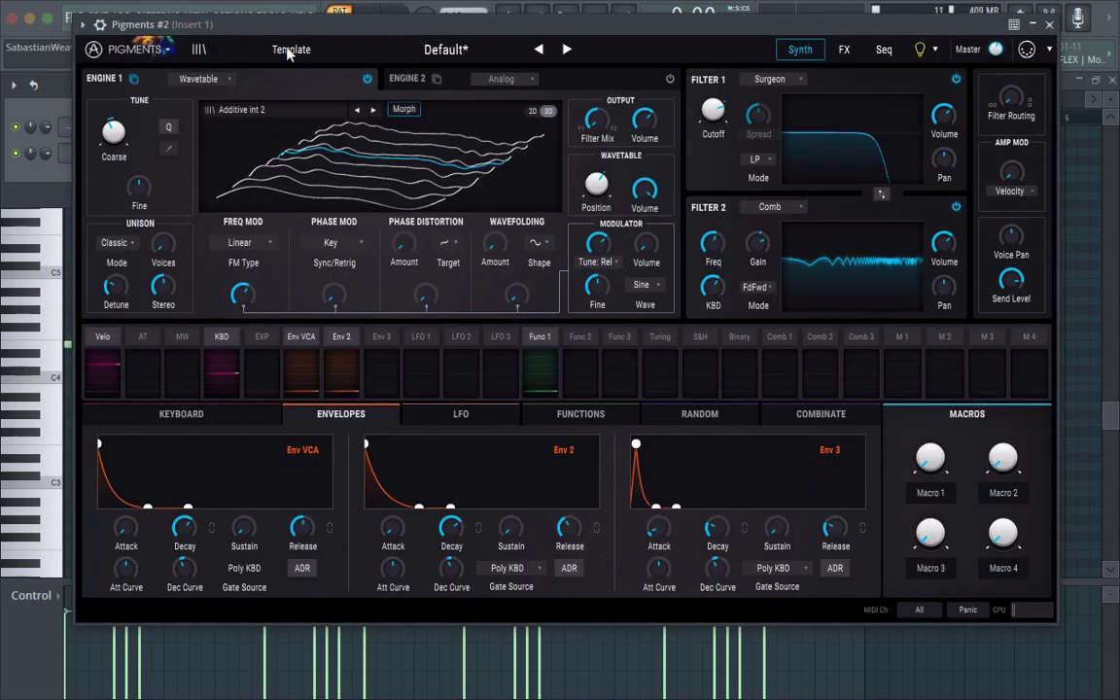
# Load the Default template into Pigments #2
pyautogui.click(291, 49)
pyautogui.moveTo(291, 315)
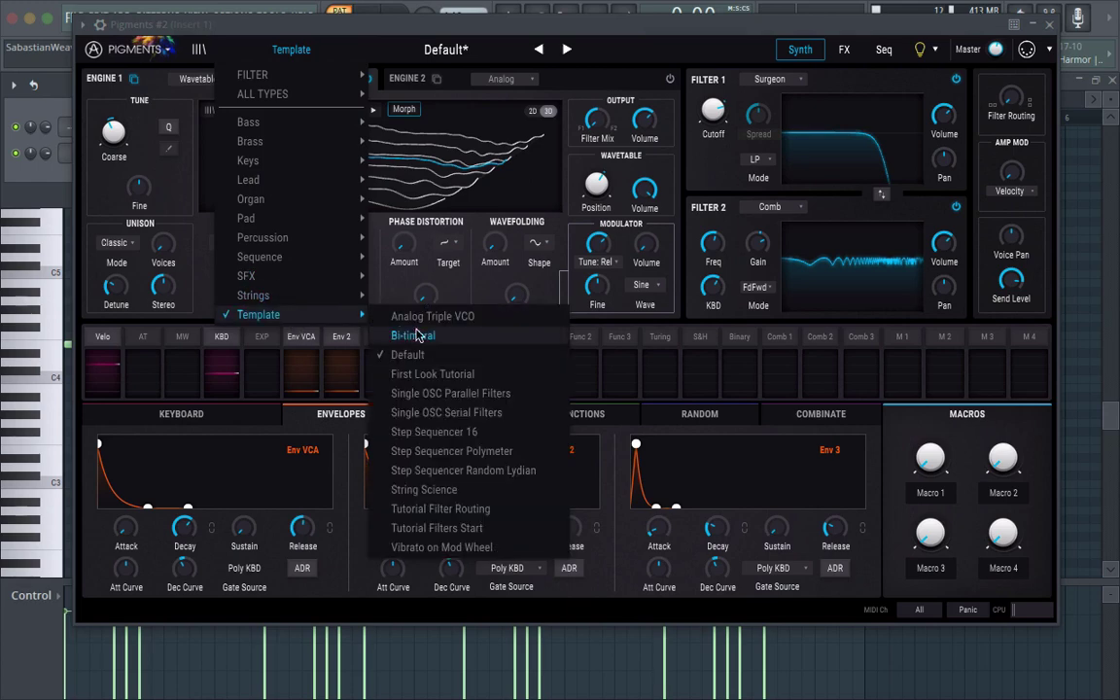
pyautogui.click(408, 354)
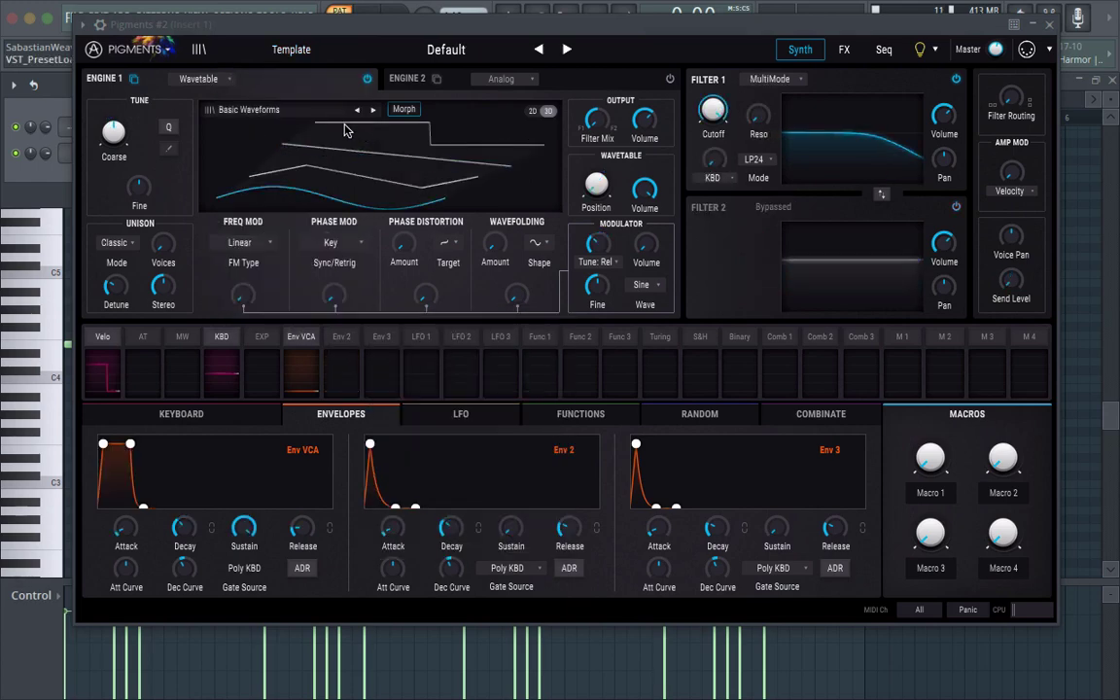
# Give Engine 1 the Processed > Disagio wavetable with its position raised to 0.564
pyautogui.click(321, 114)
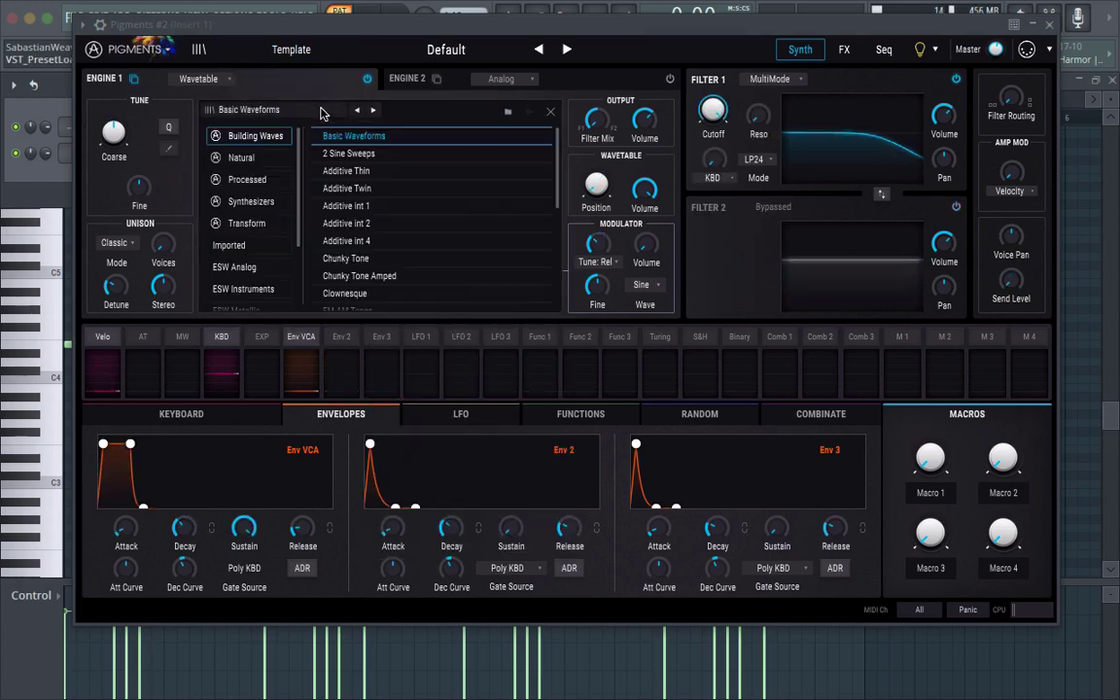
pyautogui.click(247, 179)
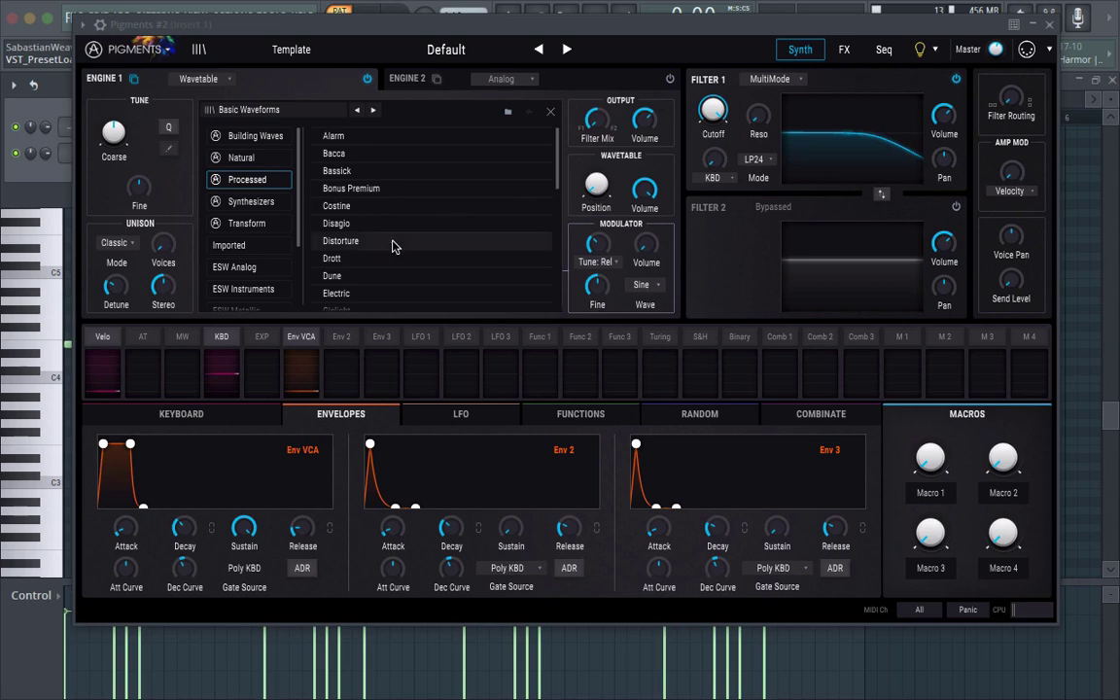
pyautogui.click(374, 223)
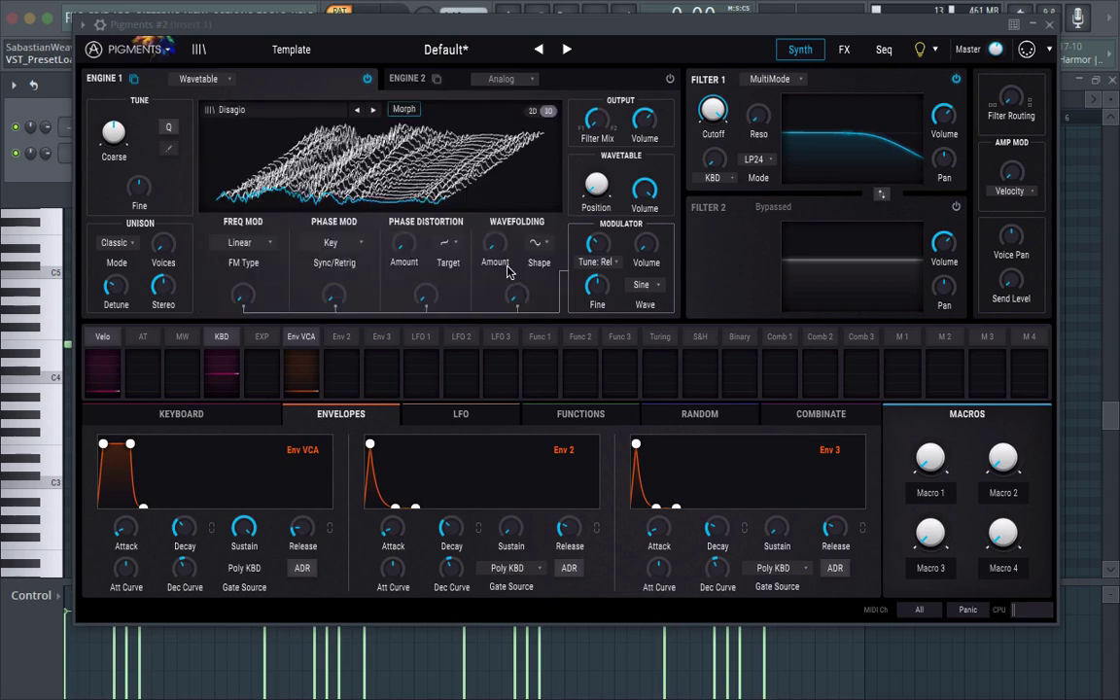
pyautogui.moveTo(596, 184)
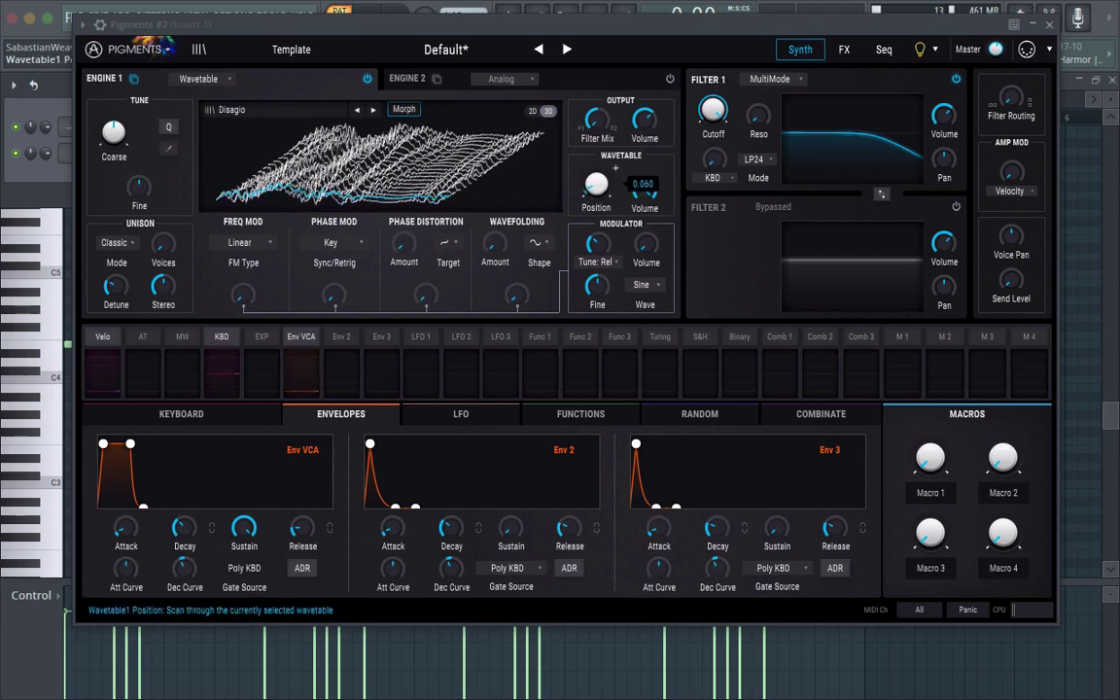
pyautogui.moveTo(595, 185); pyautogui.dragTo(596, 197)
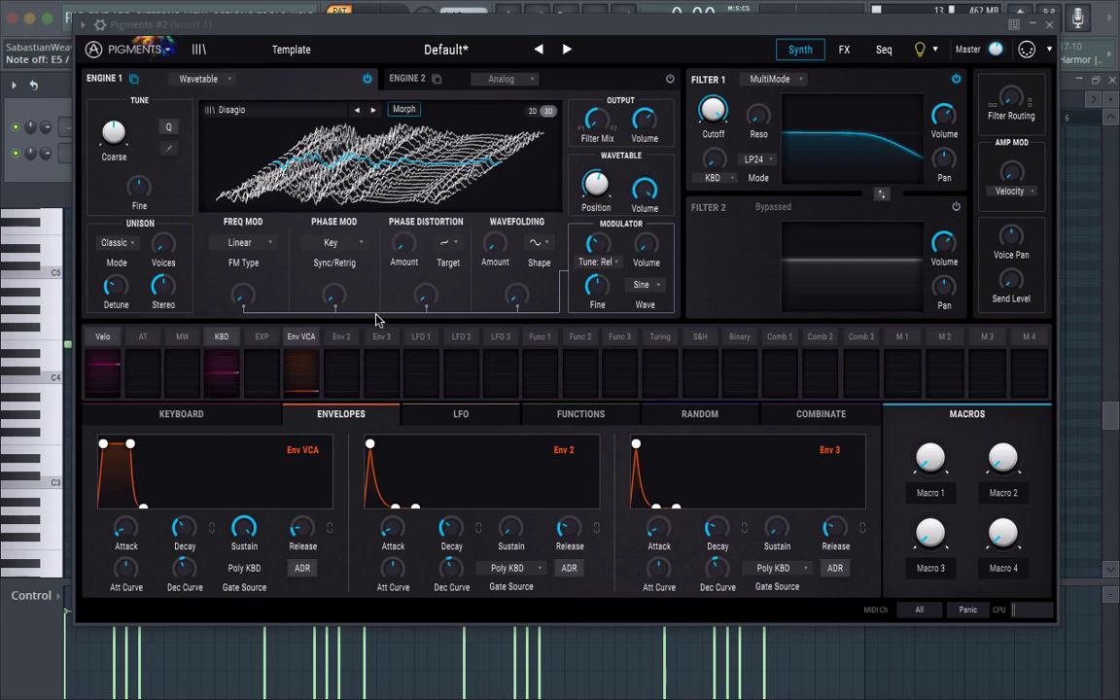
pyautogui.moveTo(617, 236)
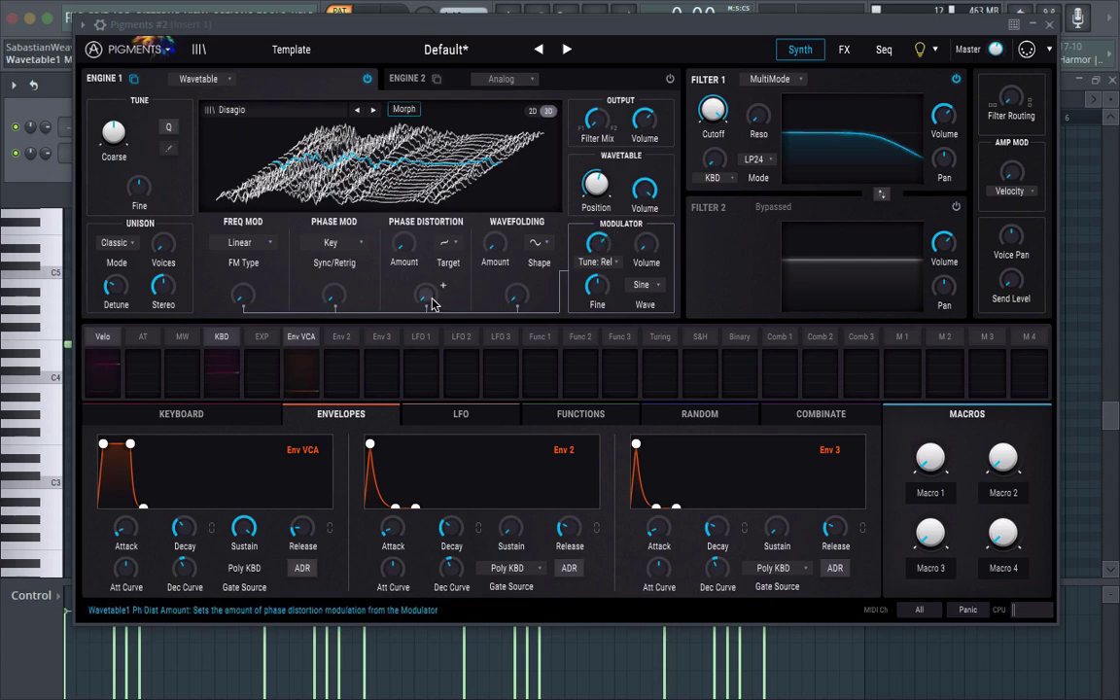
pyautogui.moveTo(432, 303)
pyautogui.moveTo(243, 296)
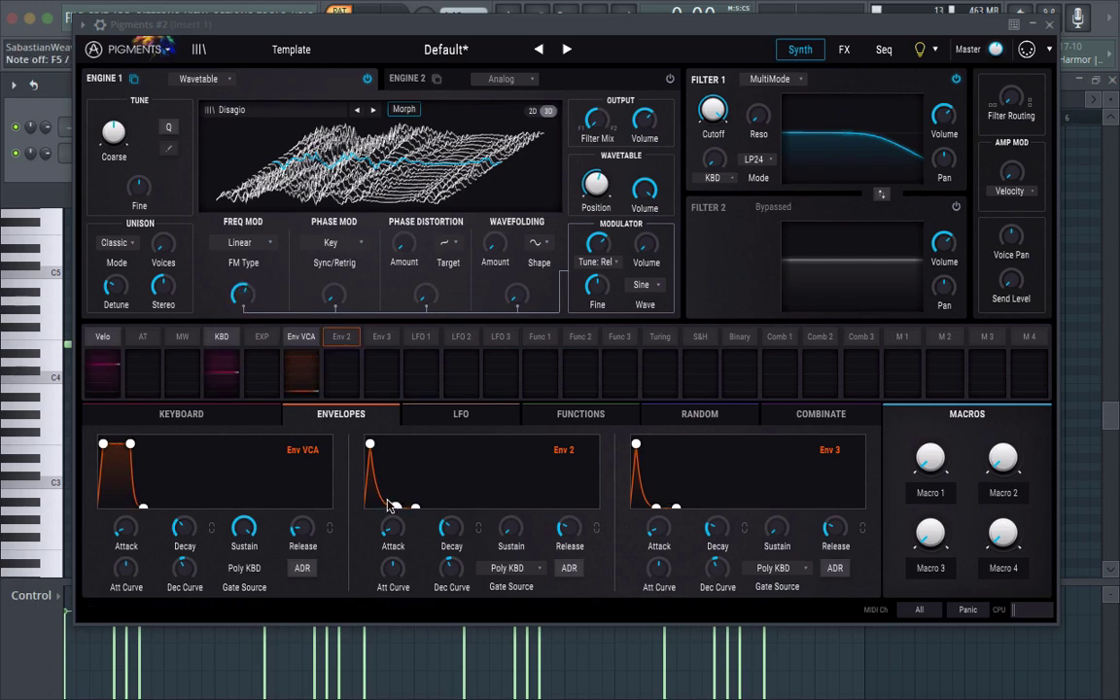
# Make the amp envelope and Env 2 attacks instant, and drop amp sustain to 0
pyautogui.click(302, 336)
pyautogui.moveTo(103, 445); pyautogui.dragTo(84, 445)
pyautogui.moveTo(369, 444); pyautogui.dragTo(358, 445)
pyautogui.moveTo(246, 538)
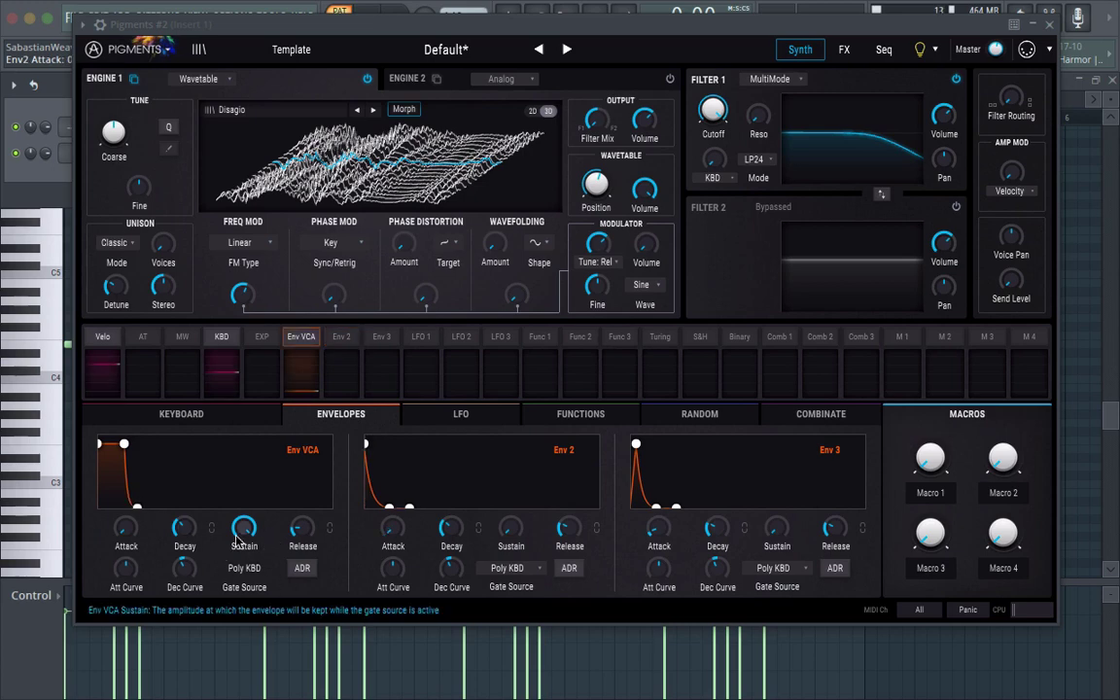
pyautogui.moveTo(246, 528); pyautogui.dragTo(246, 584)
# Lengthen the amp envelope's decay and release, and reset Engine 1 coarse tuning to 0 semitones
pyautogui.moveTo(185, 527)
pyautogui.moveTo(200, 518); pyautogui.dragTo(201, 476)
pyautogui.moveTo(319, 520)
pyautogui.scroll(3, 319, 520)
pyautogui.scroll(1, 319, 520)
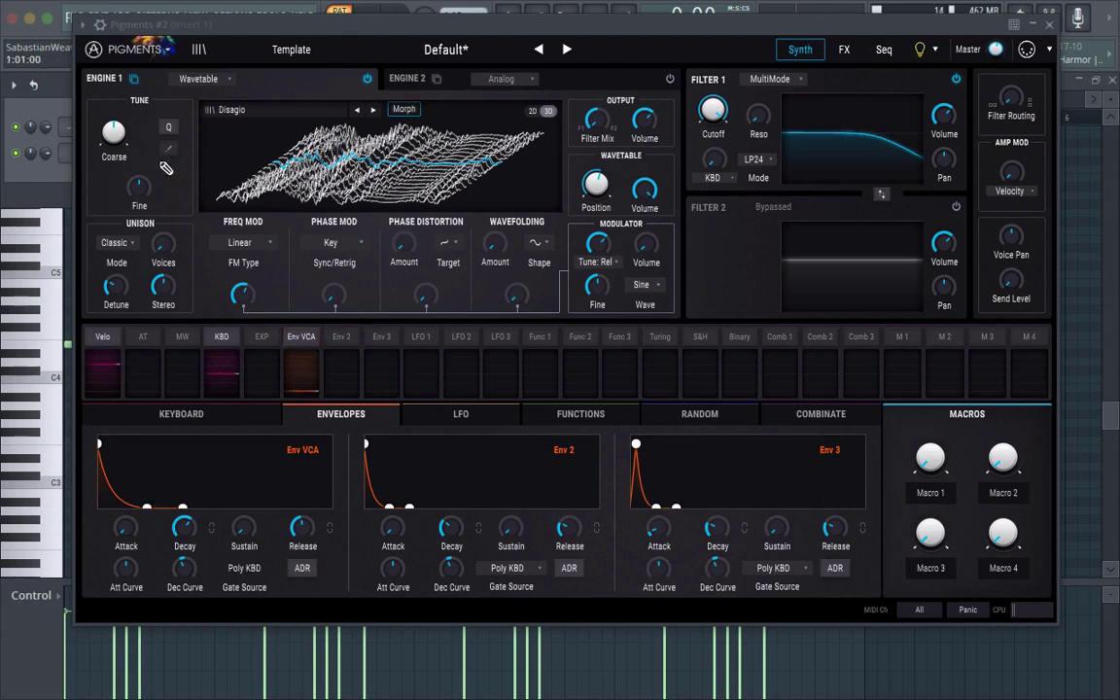
pyautogui.moveTo(129, 117)
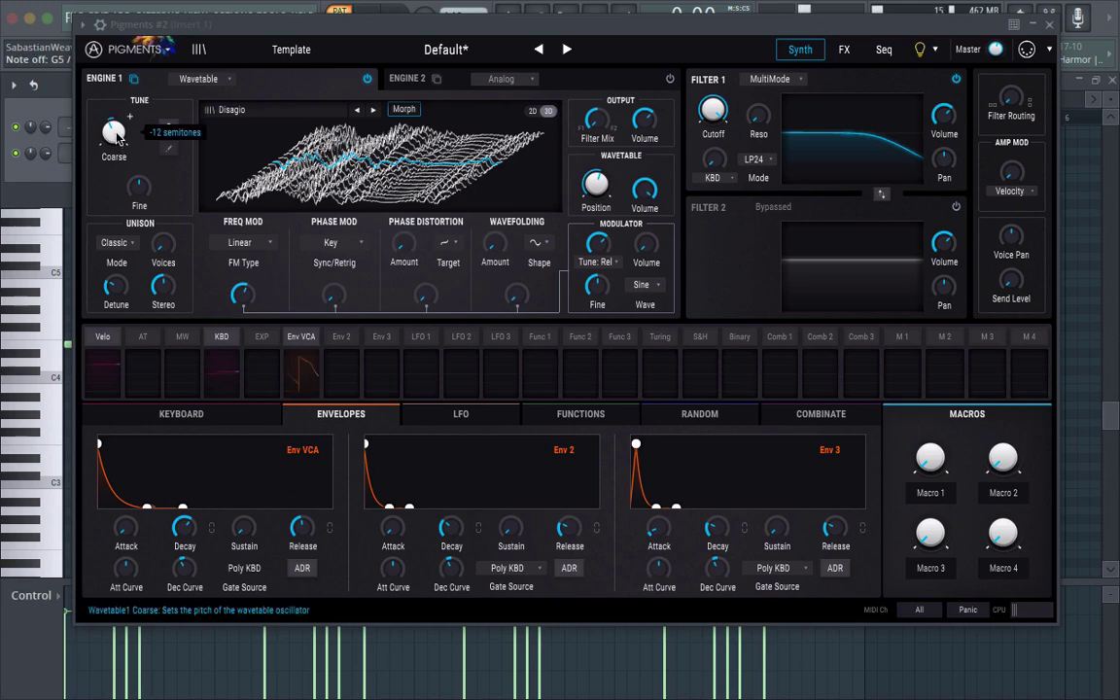
pyautogui.doubleClick(119, 135)
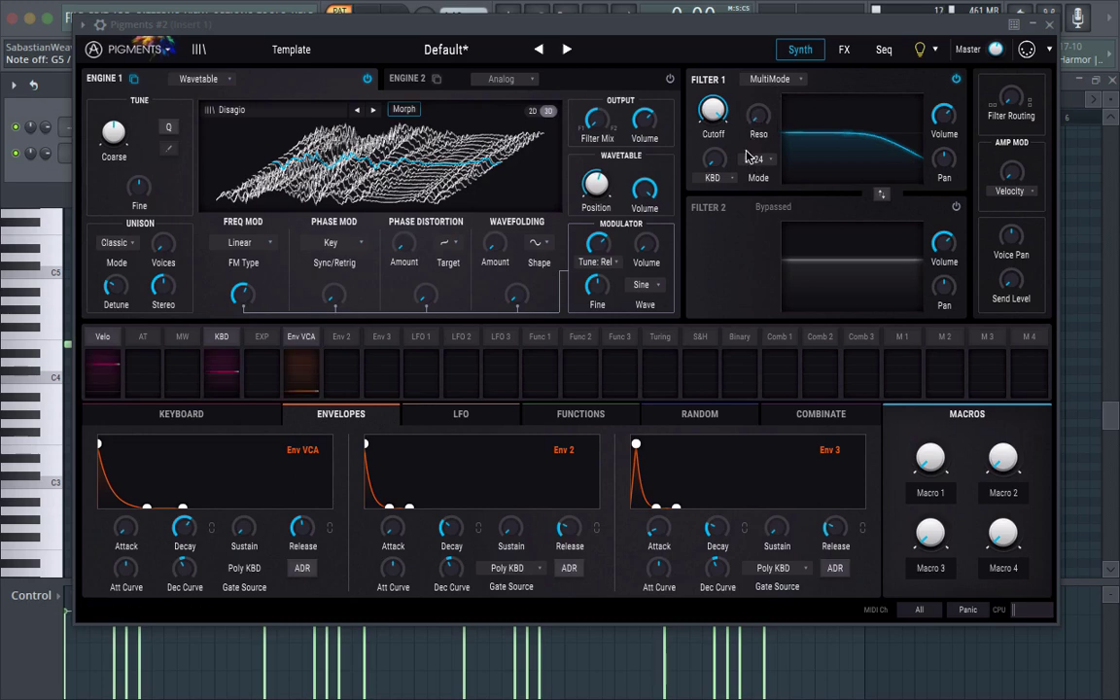
# Set Filter 1 cutoff to 242 Hz and its resonance to about 0.092
pyautogui.moveTo(716, 109)
pyautogui.mouseDown()
pyautogui.moveTo(728, 93)
pyautogui.moveTo(729, 121)
pyautogui.moveTo(729, 95)
pyautogui.mouseUp()
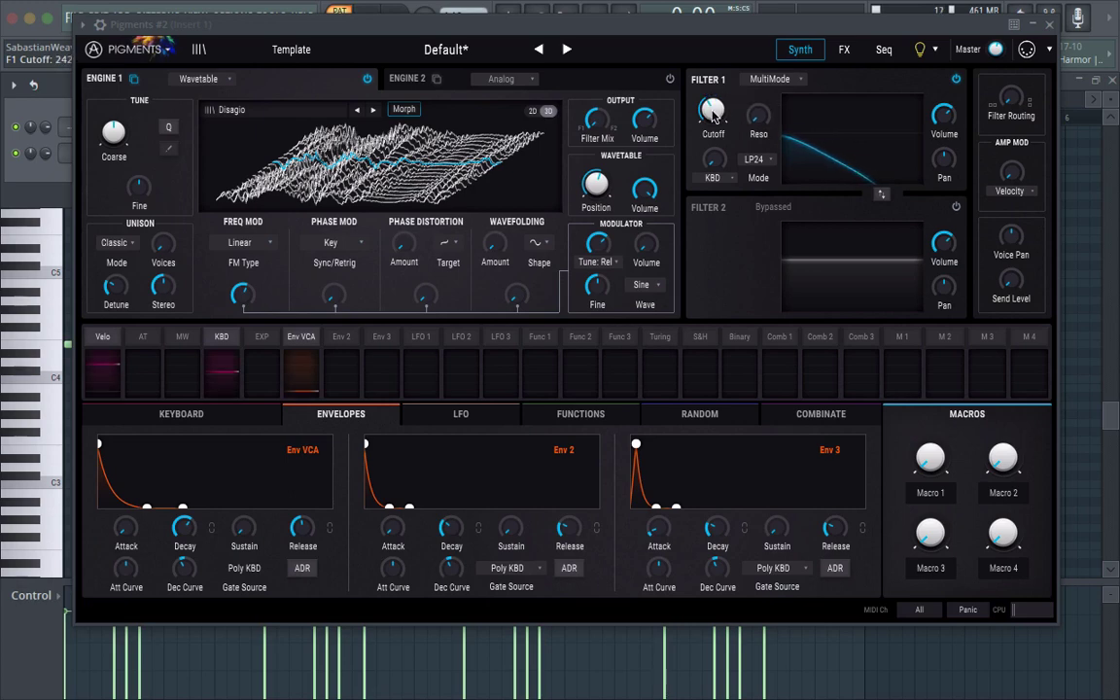
pyautogui.moveTo(770, 119)
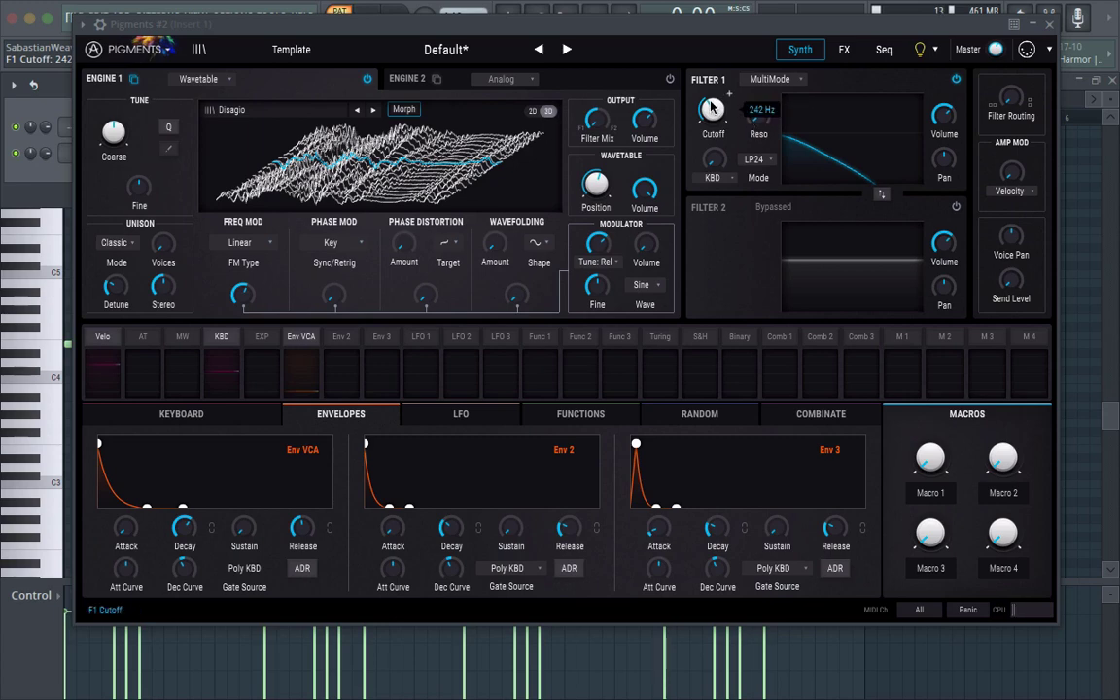
pyautogui.moveTo(758, 116); pyautogui.dragTo(758, 107)
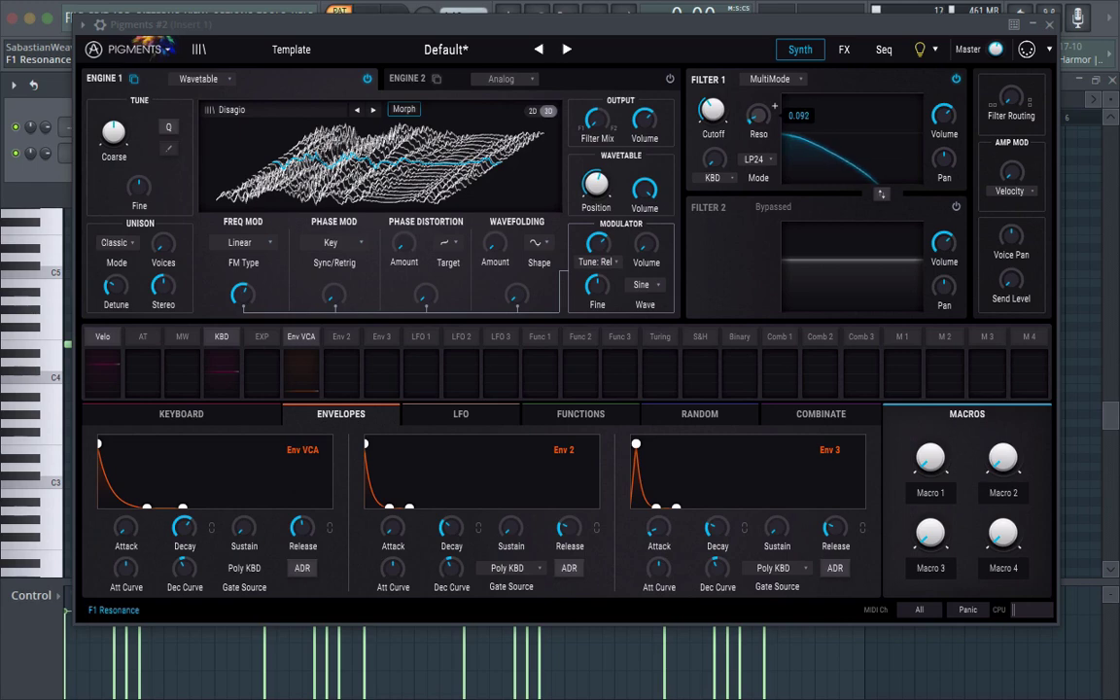
pyautogui.moveTo(758, 107); pyautogui.dragTo(758, 105)
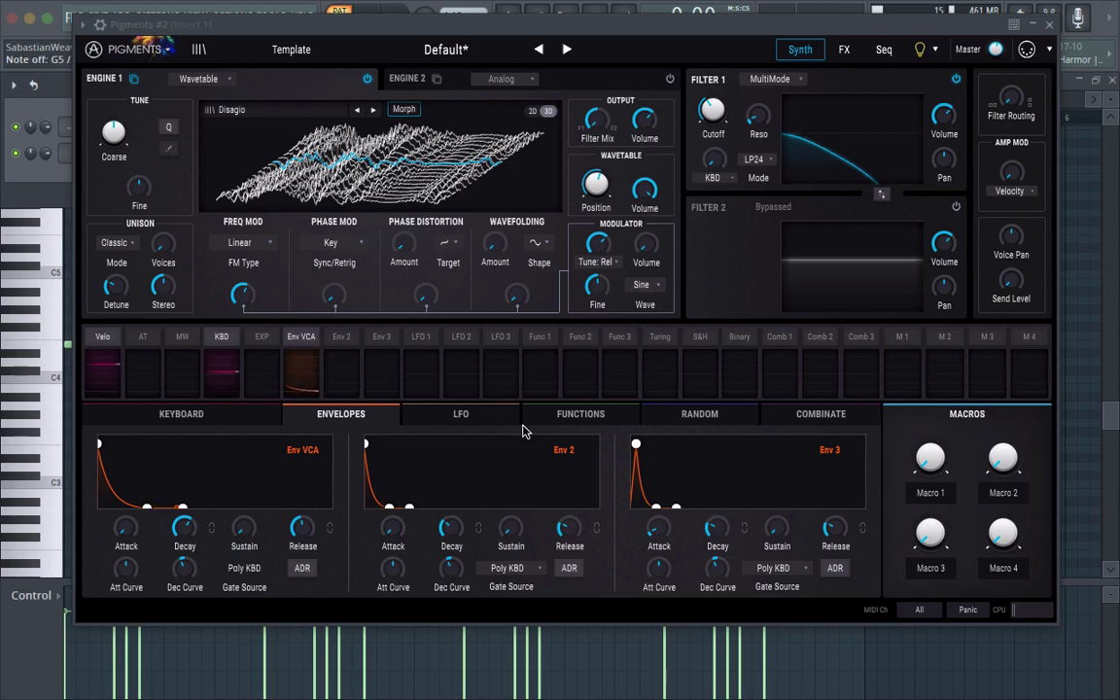
# Route Env 2 to Filter 1 cutoff at 0.33; set Env 2 decay ~584 ms, release ~247 ms
pyautogui.click(348, 337)
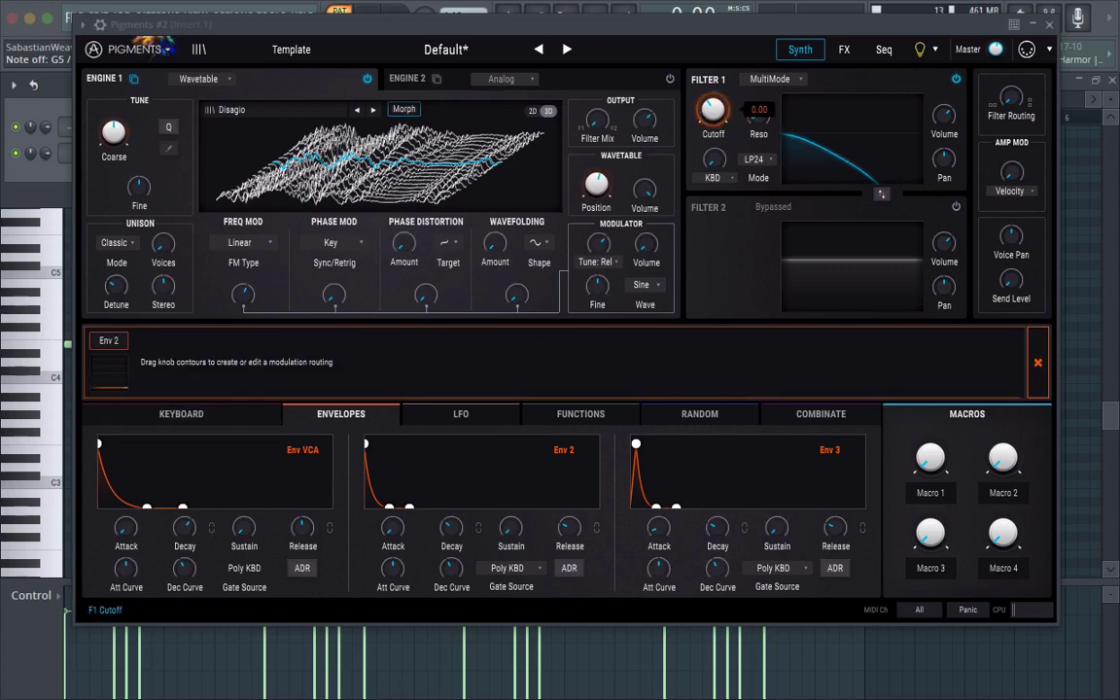
pyautogui.moveTo(713, 101); pyautogui.dragTo(713, 97)
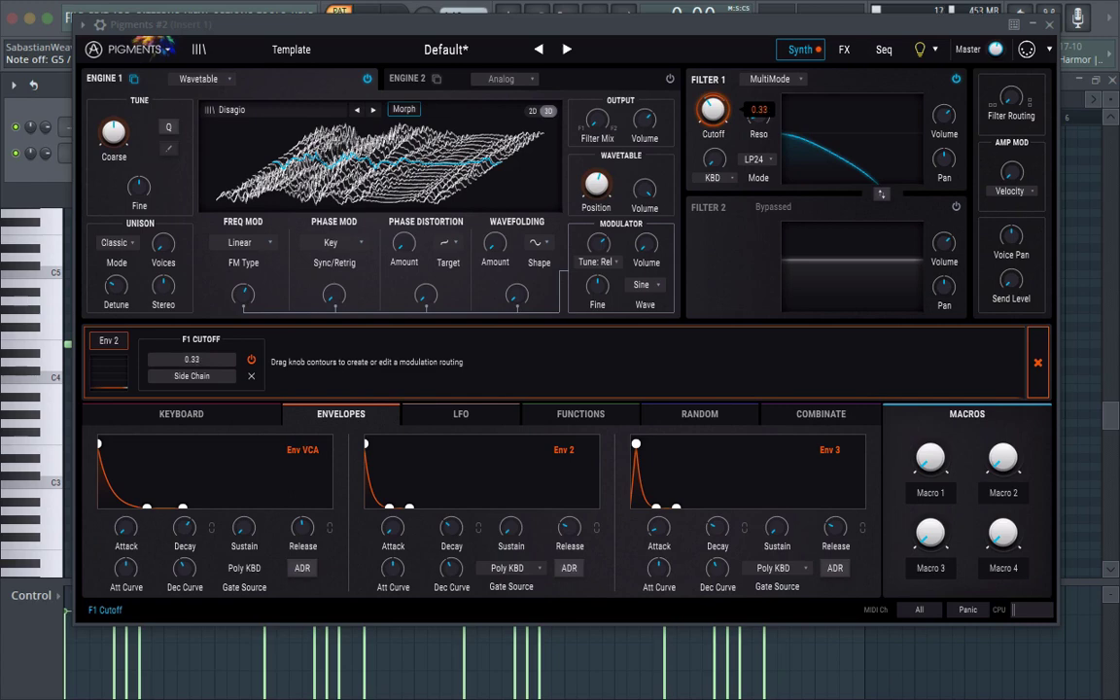
pyautogui.click(1037, 363)
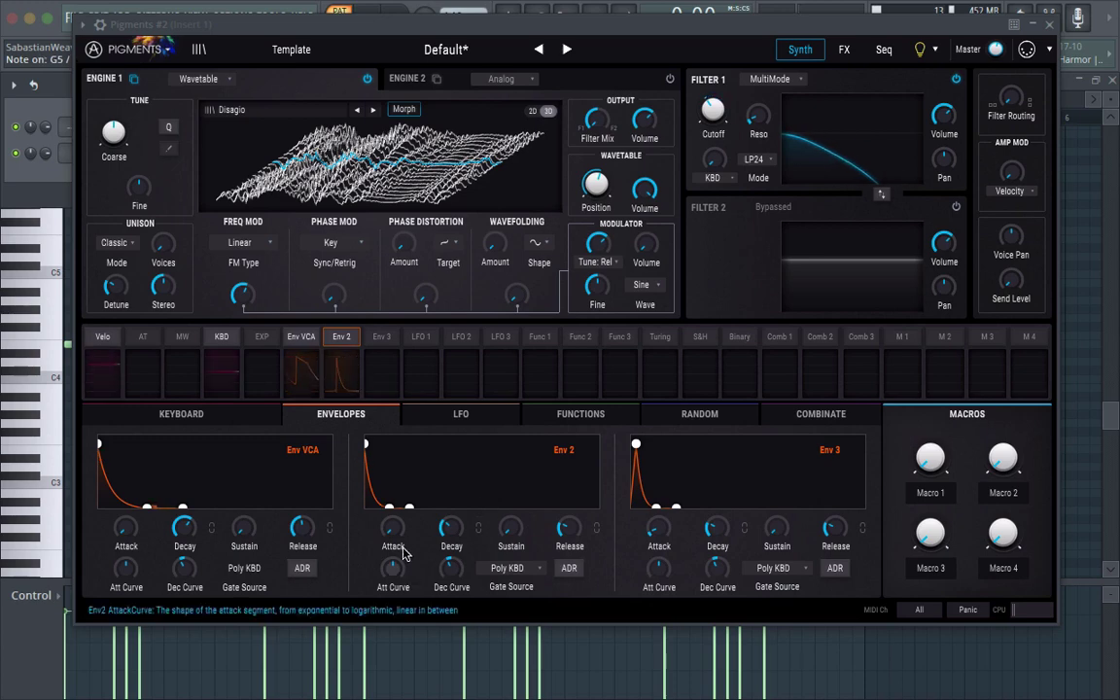
pyautogui.moveTo(453, 527); pyautogui.dragTo(468, 508)
pyautogui.moveTo(573, 527); pyautogui.dragTo(573, 515)
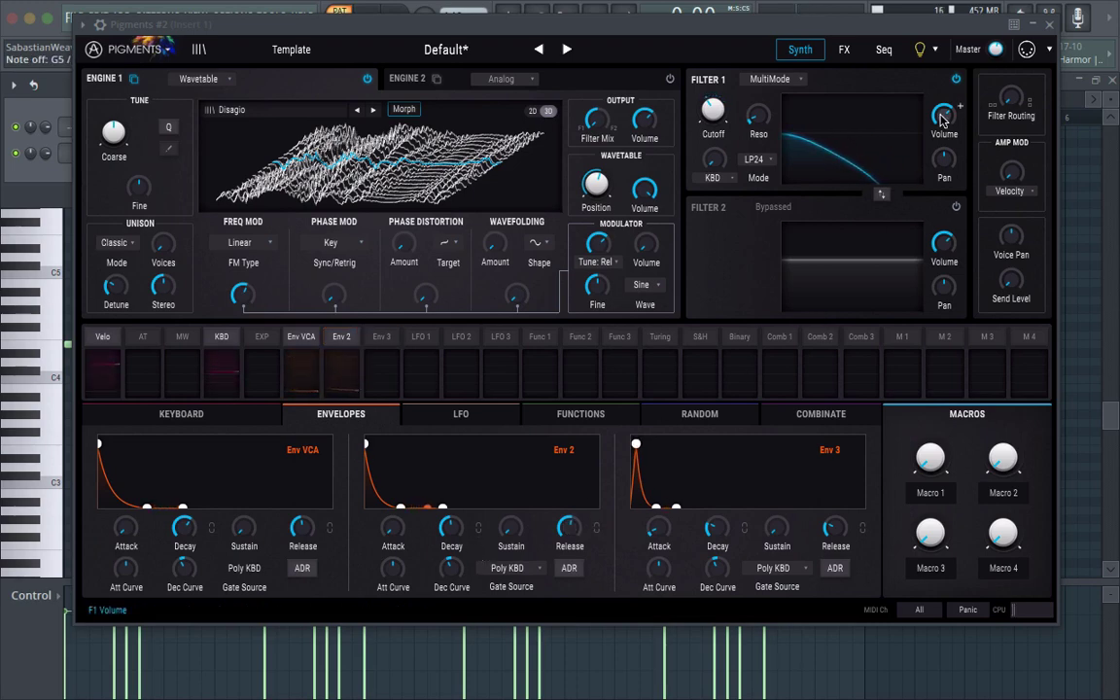
pyautogui.moveTo(959, 105)
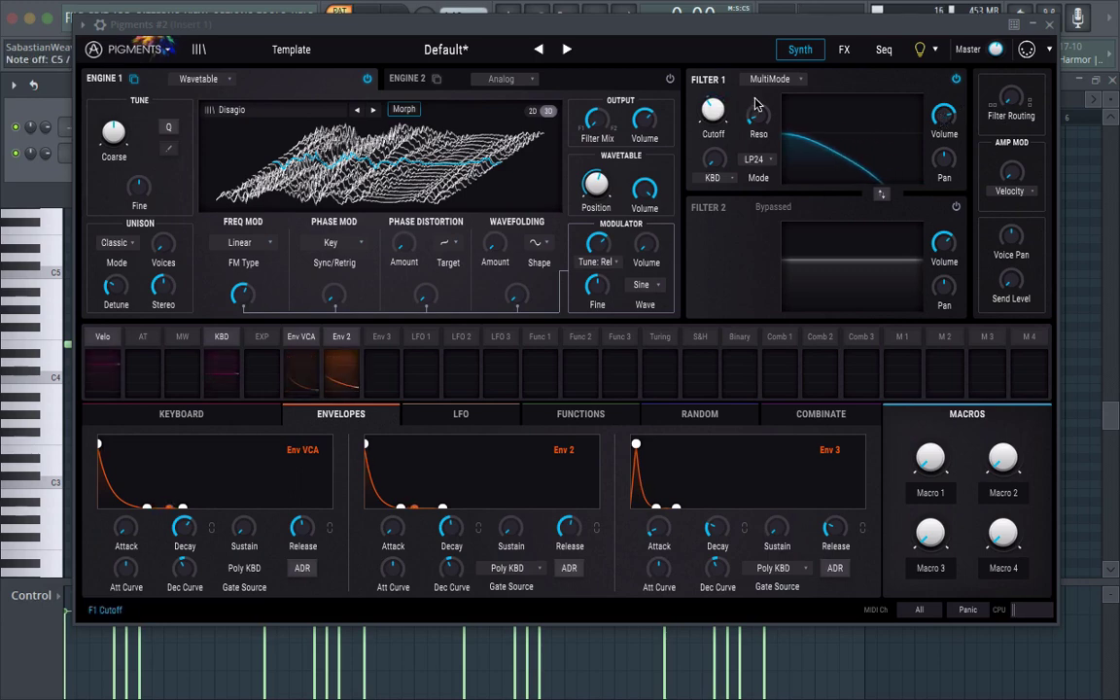
pyautogui.moveTo(737, 152)
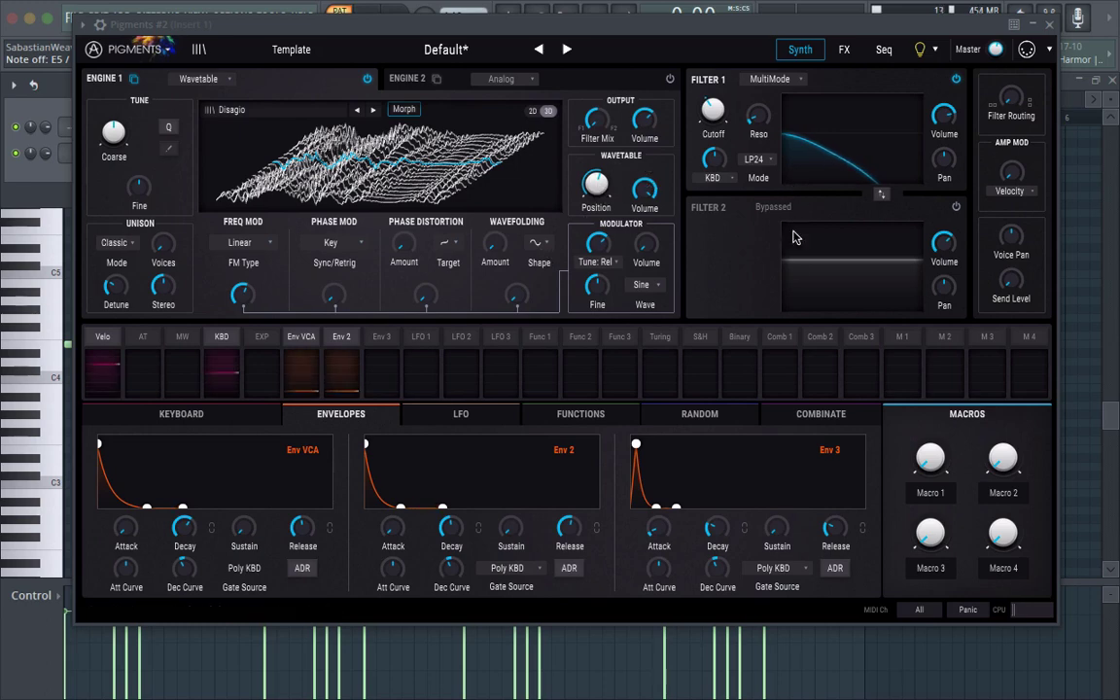
# Enable Filter 2 as a Comb filter in Feedforward mode at 195 Hz
pyautogui.click(954, 207)
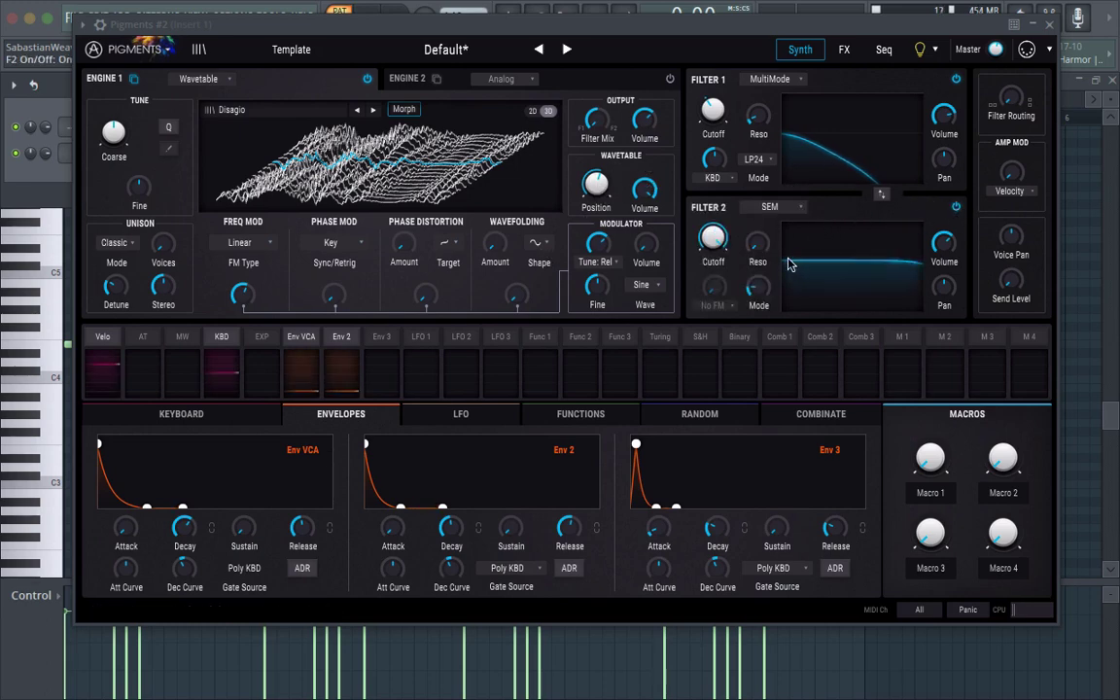
pyautogui.click(766, 207)
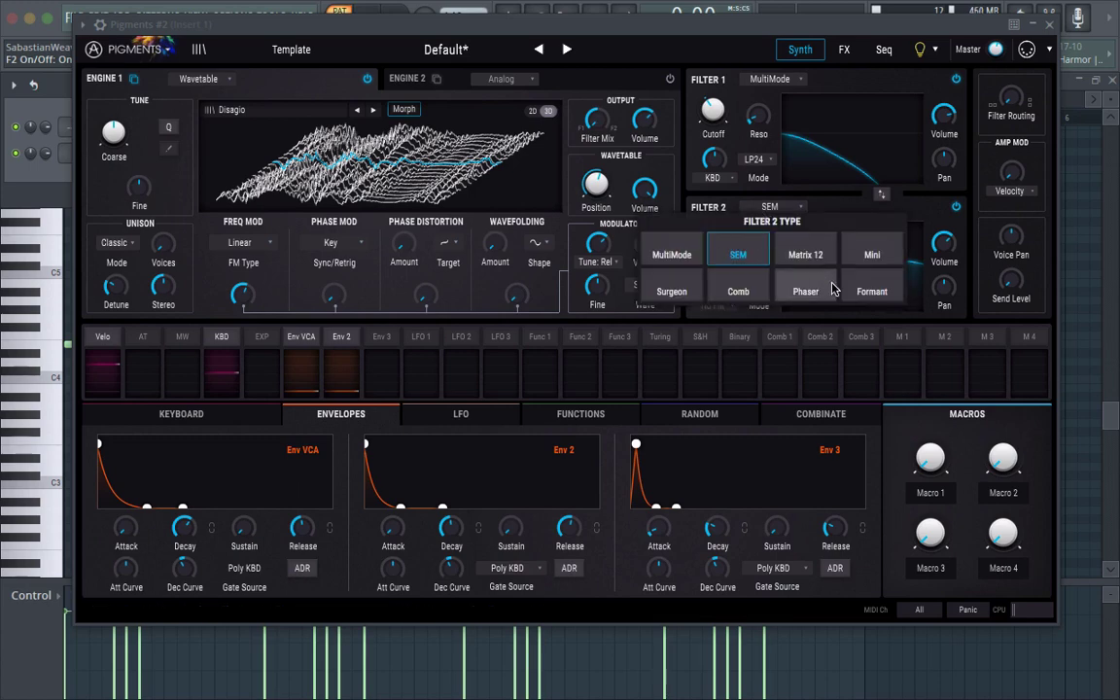
pyautogui.click(741, 292)
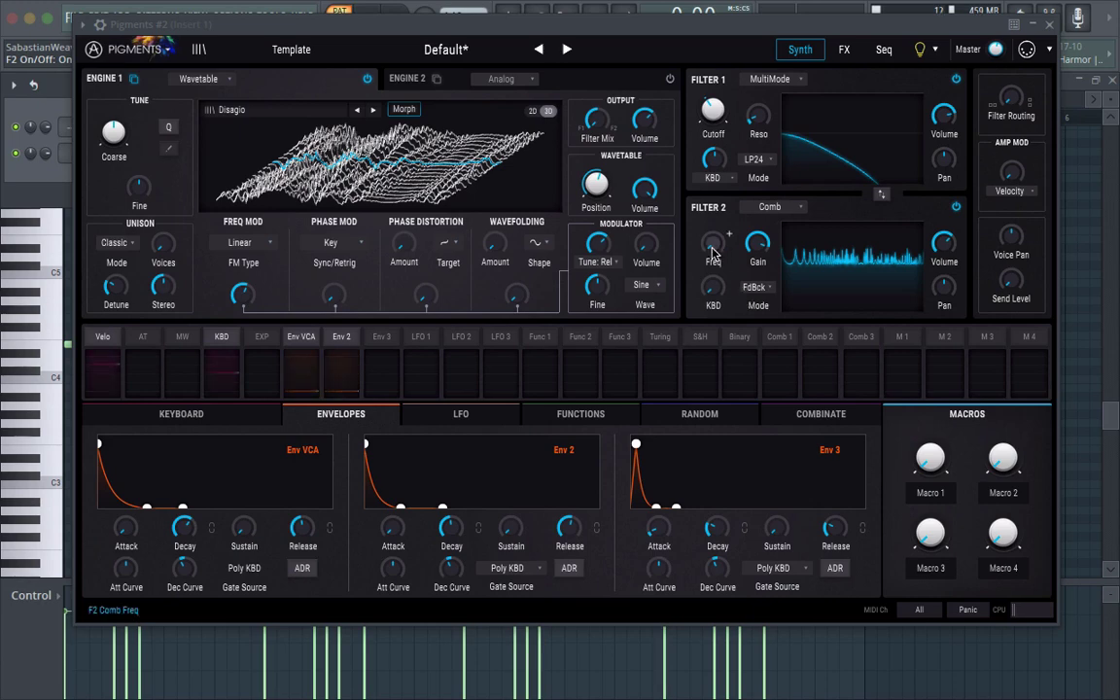
pyautogui.moveTo(728, 234)
pyautogui.scroll(10, 728, 235)
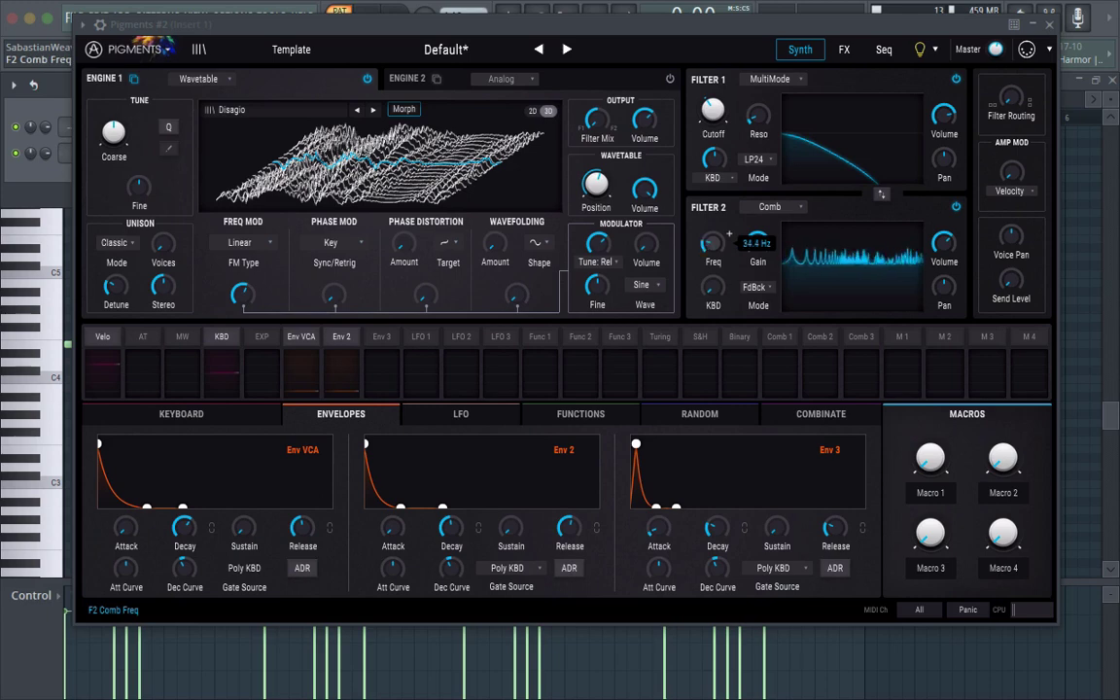
pyautogui.click(754, 288)
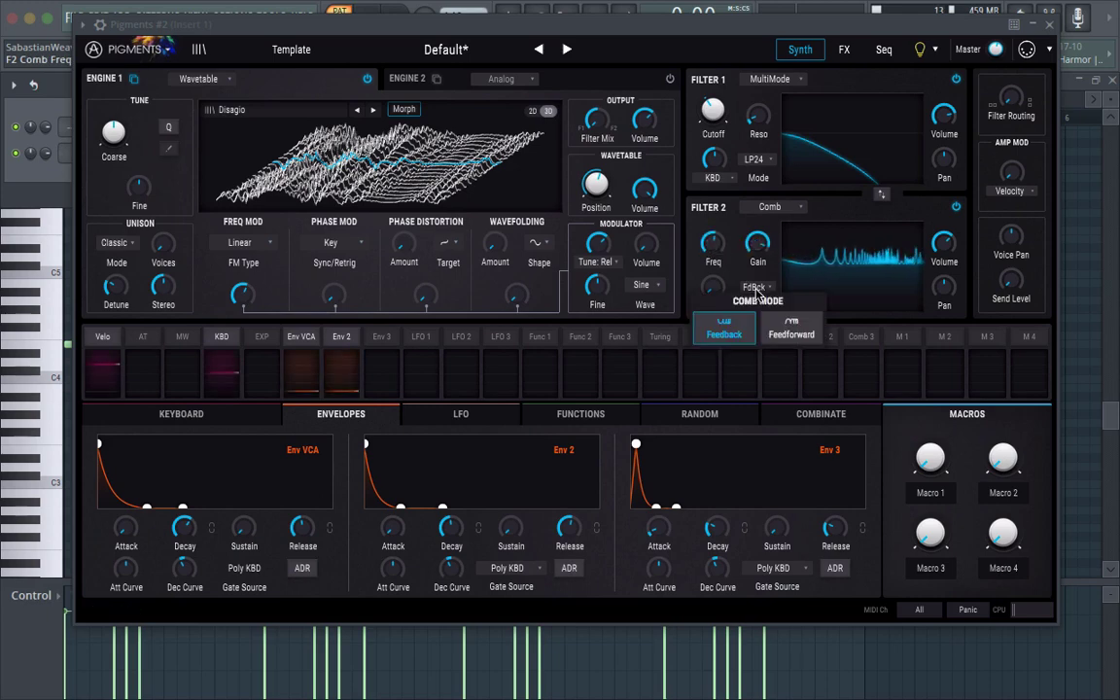
pyautogui.click(817, 336)
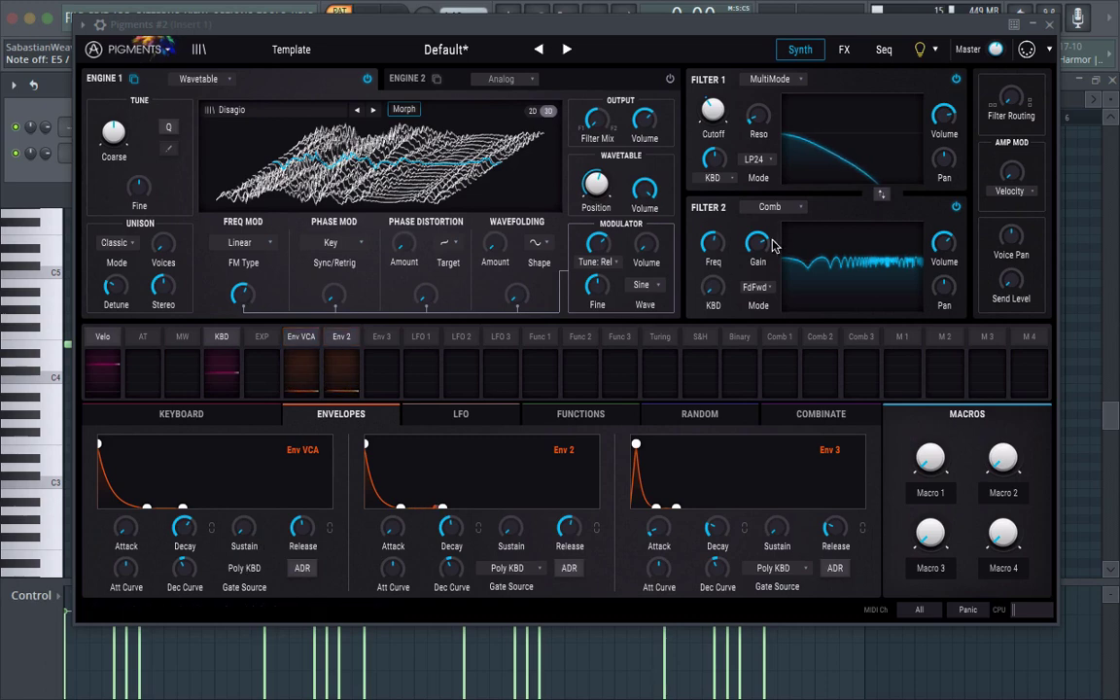
pyautogui.moveTo(723, 250)
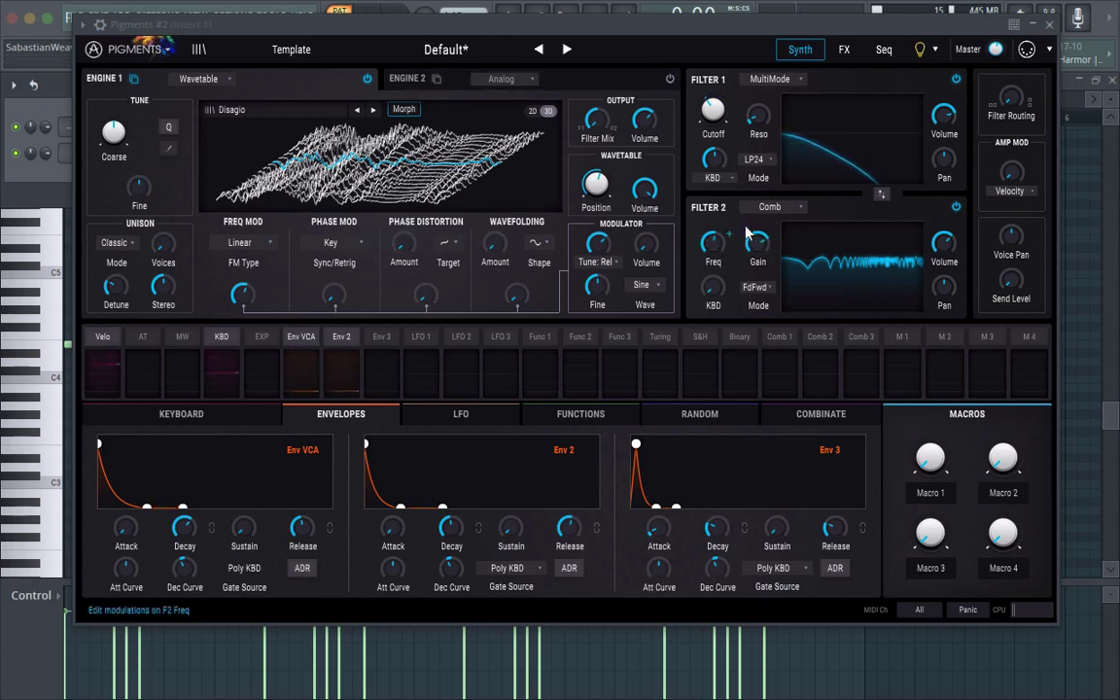
pyautogui.moveTo(722, 245); pyautogui.dragTo(729, 233)
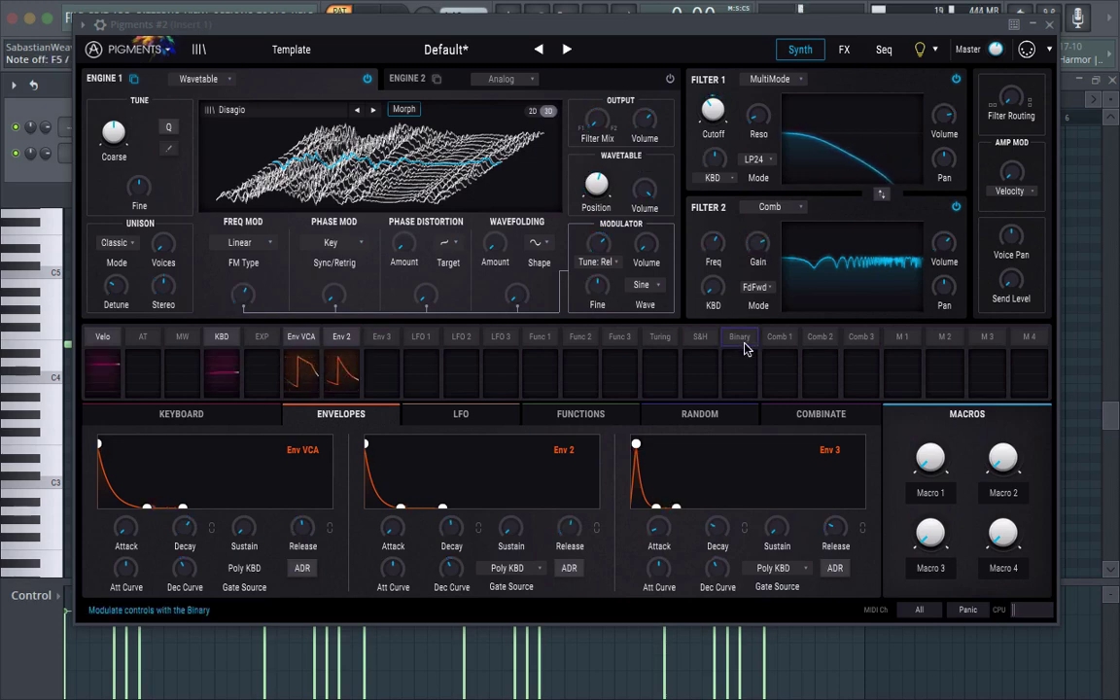
pyautogui.moveTo(721, 290)
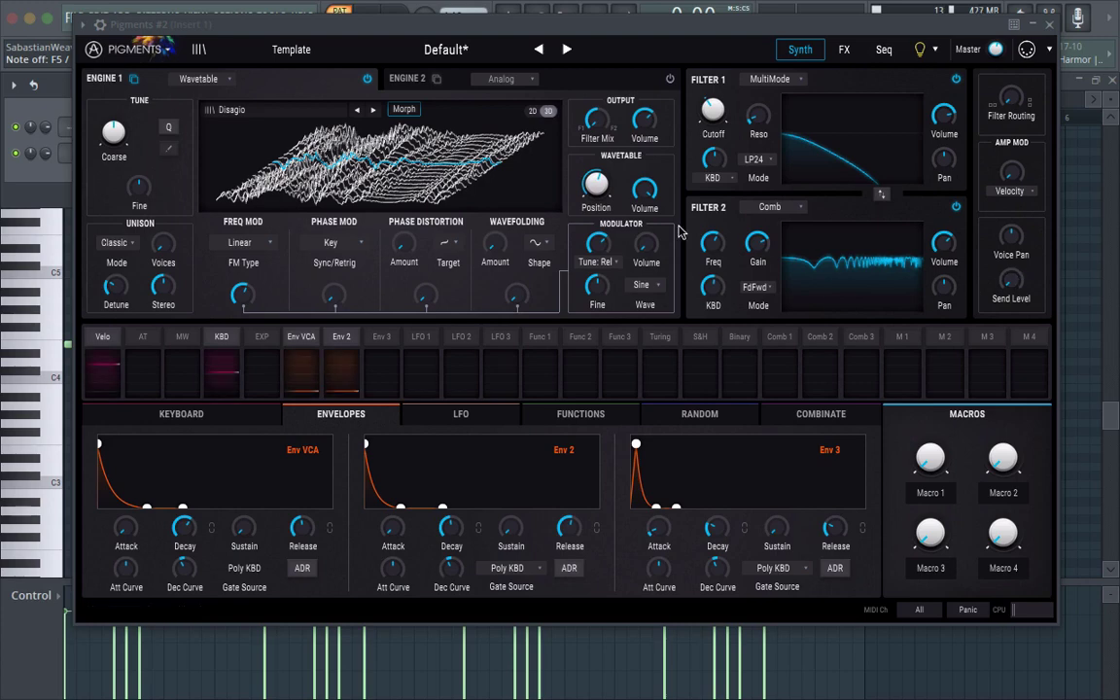
# Make Engine 2 a Wavetable engine loaded with the Natural > Didgeridoo wavetable
pyautogui.click(407, 81)
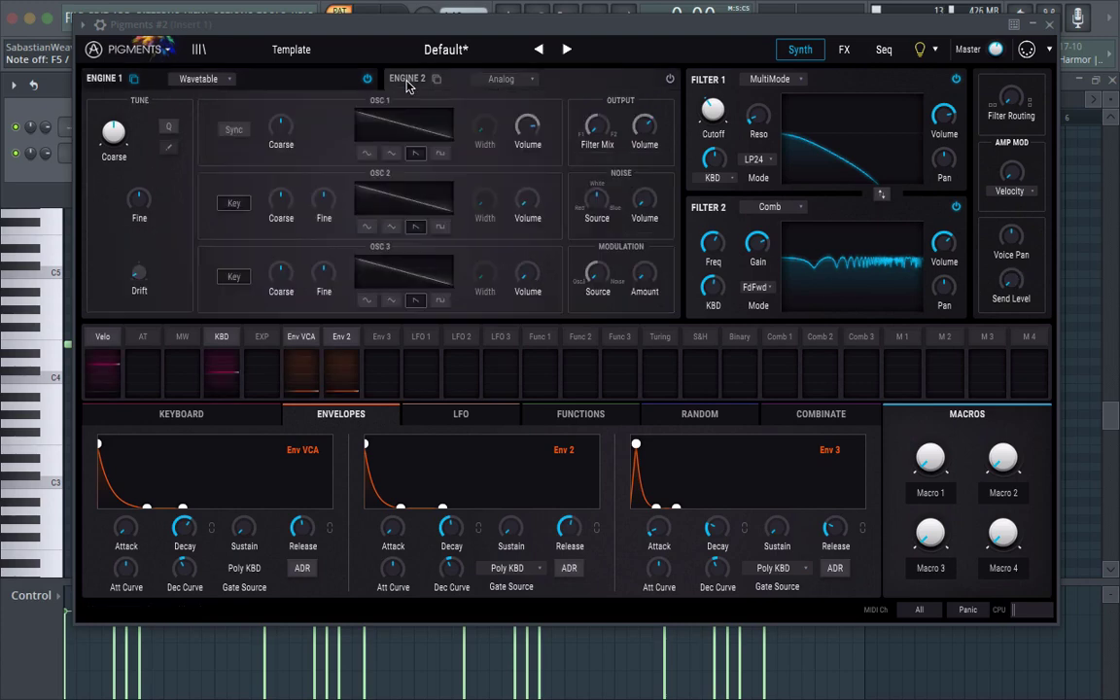
pyautogui.click(512, 81)
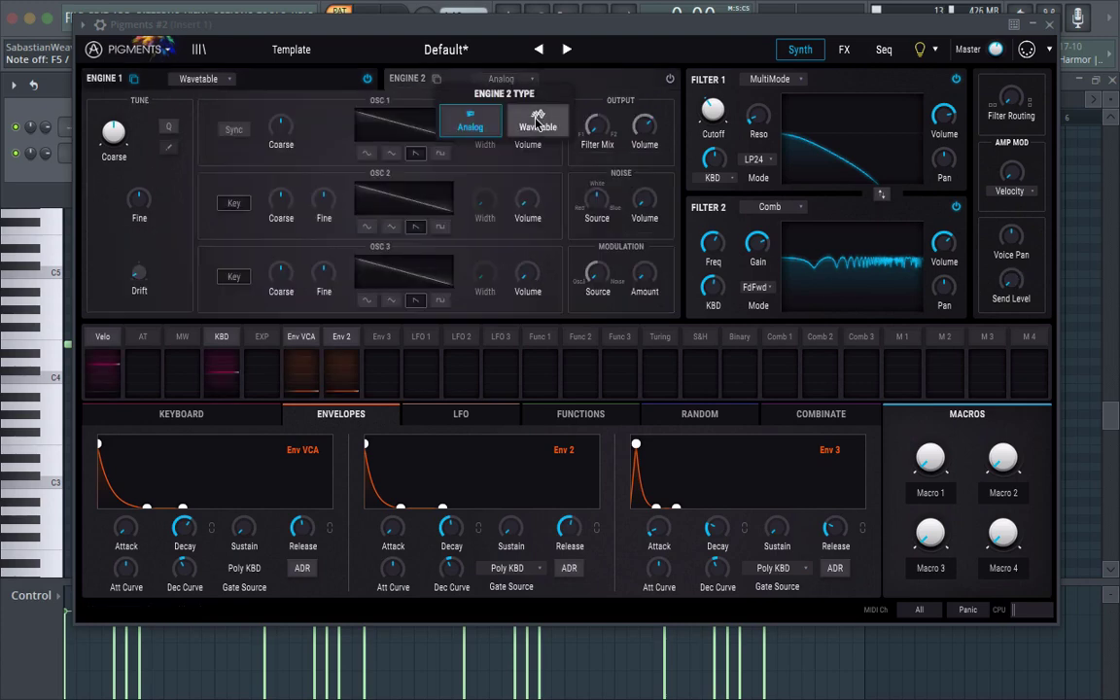
pyautogui.click(513, 135)
pyautogui.click(313, 110)
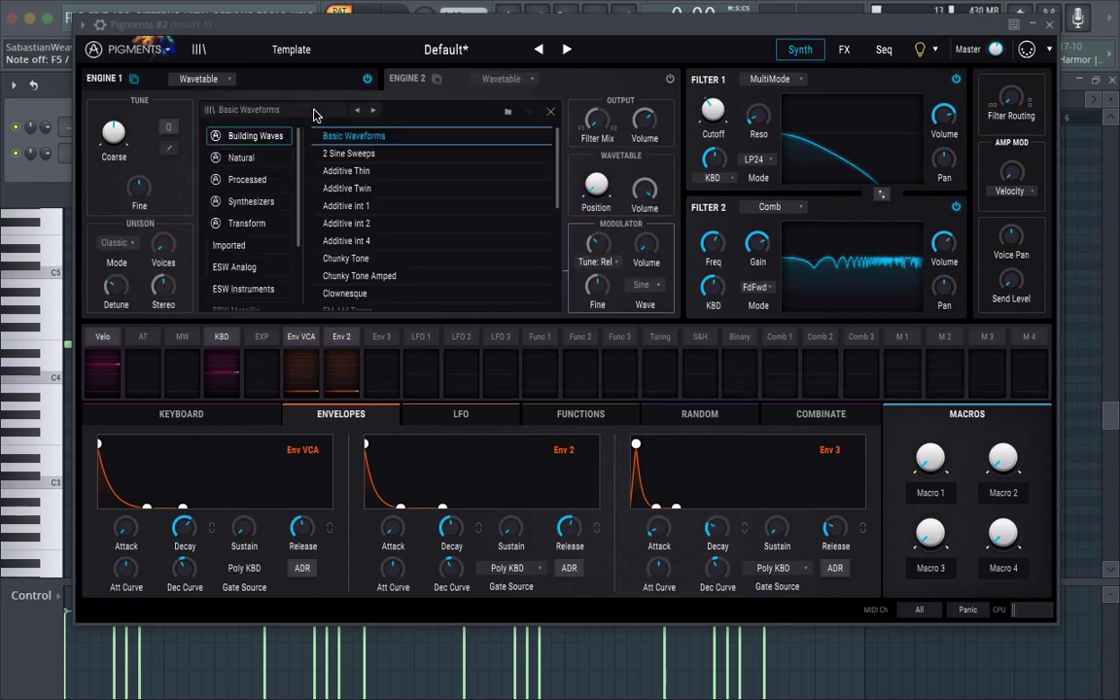
pyautogui.click(256, 183)
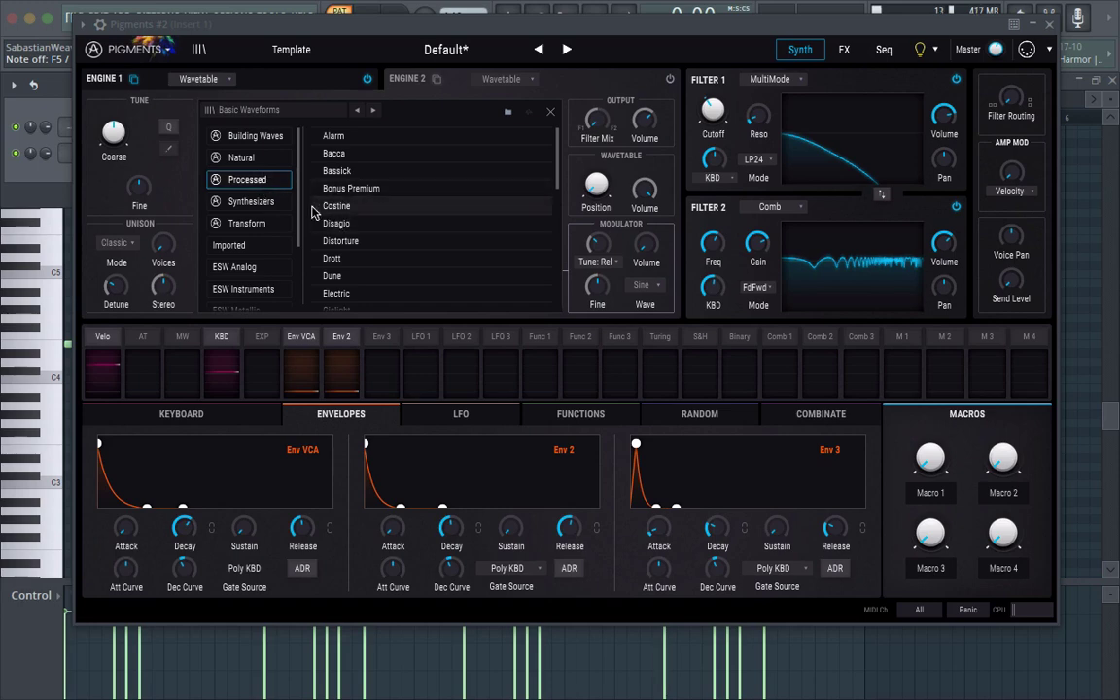
pyautogui.click(241, 157)
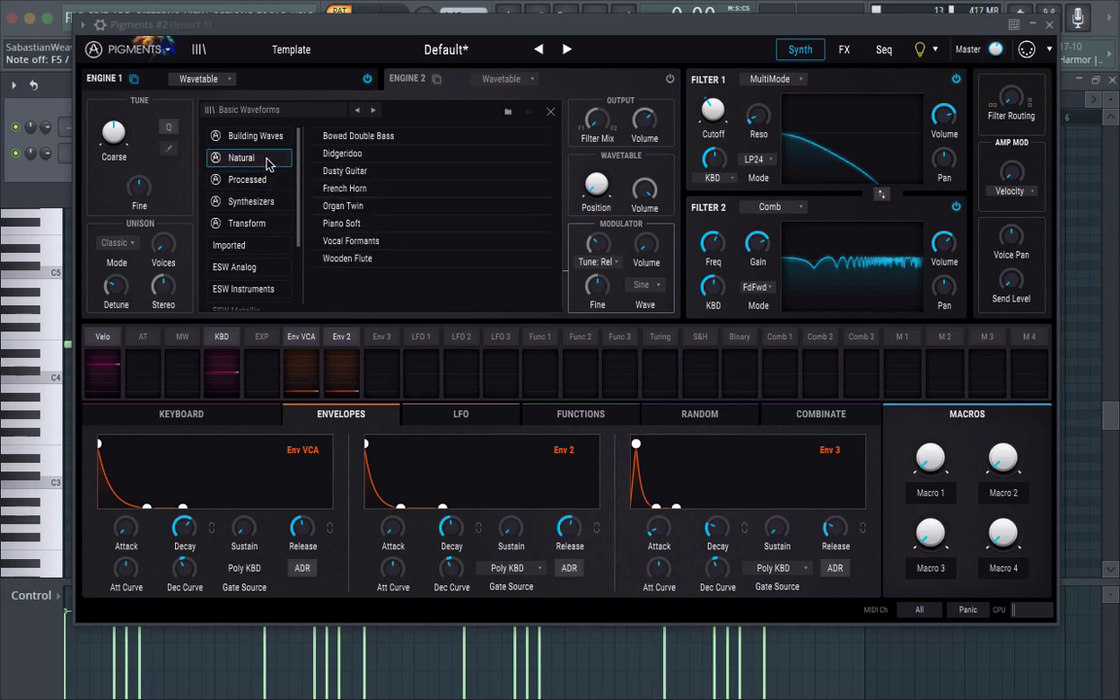
pyautogui.click(343, 156)
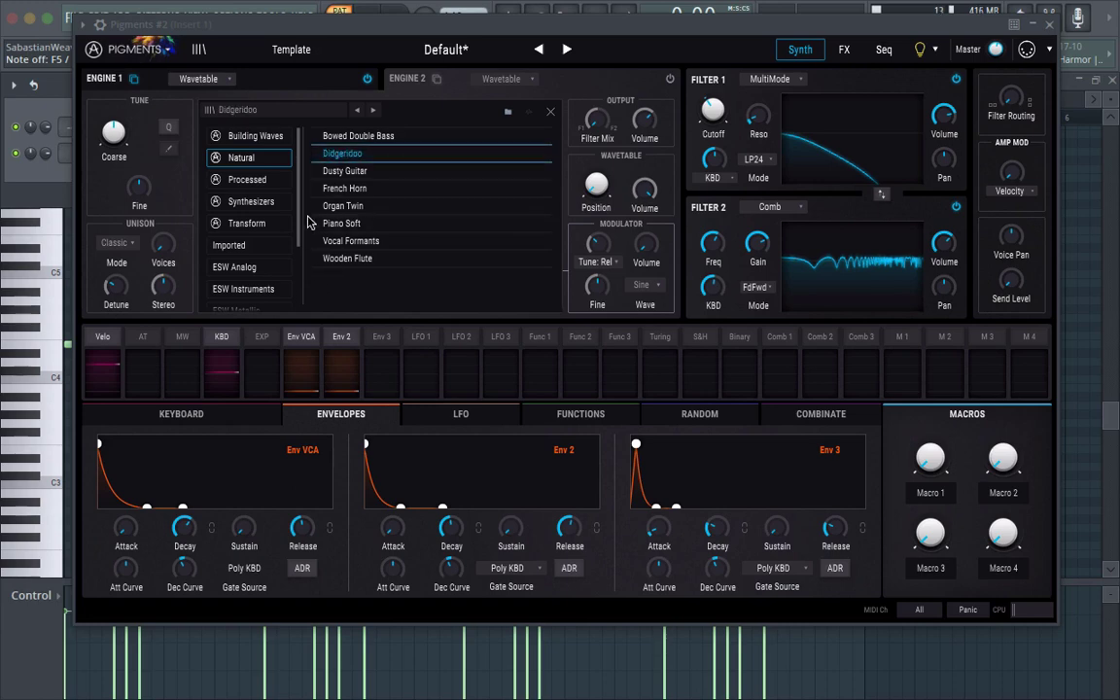
pyautogui.click(551, 113)
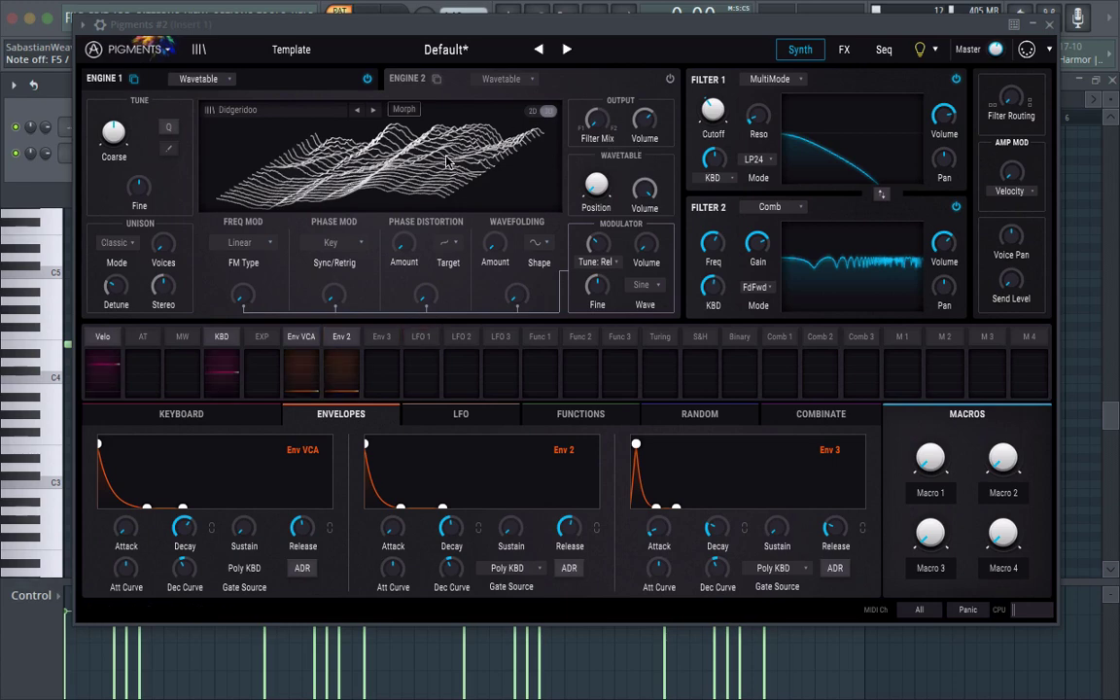
# Switch Engine 2 on and set its FM amount to about 0.083
pyautogui.click(670, 79)
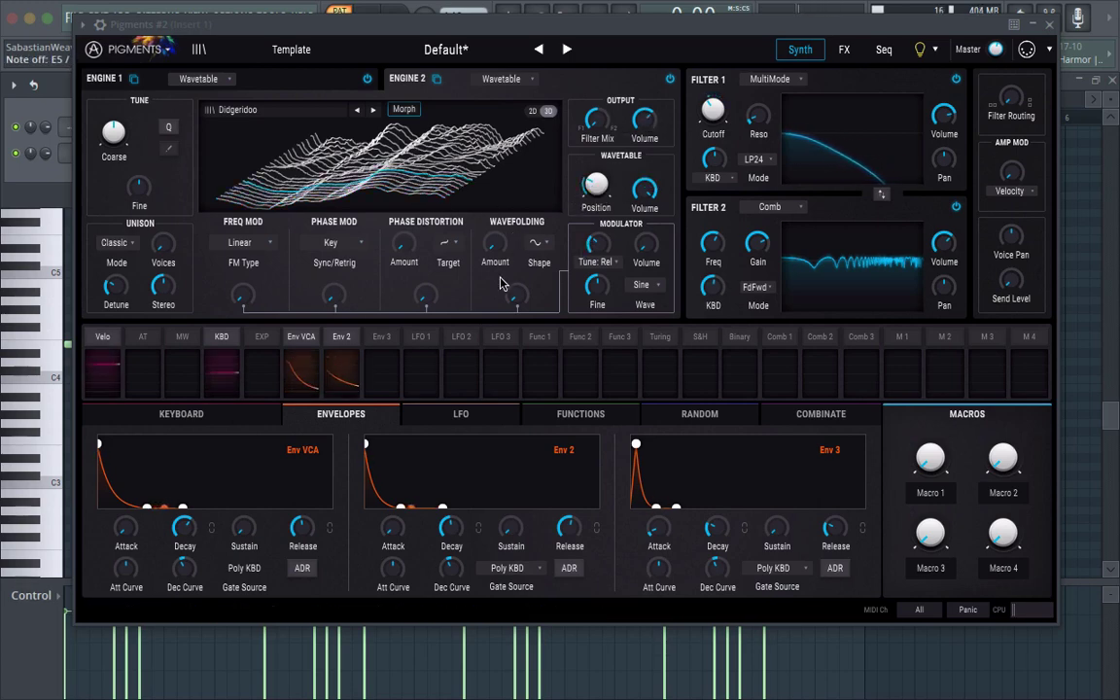
pyautogui.moveTo(242, 298)
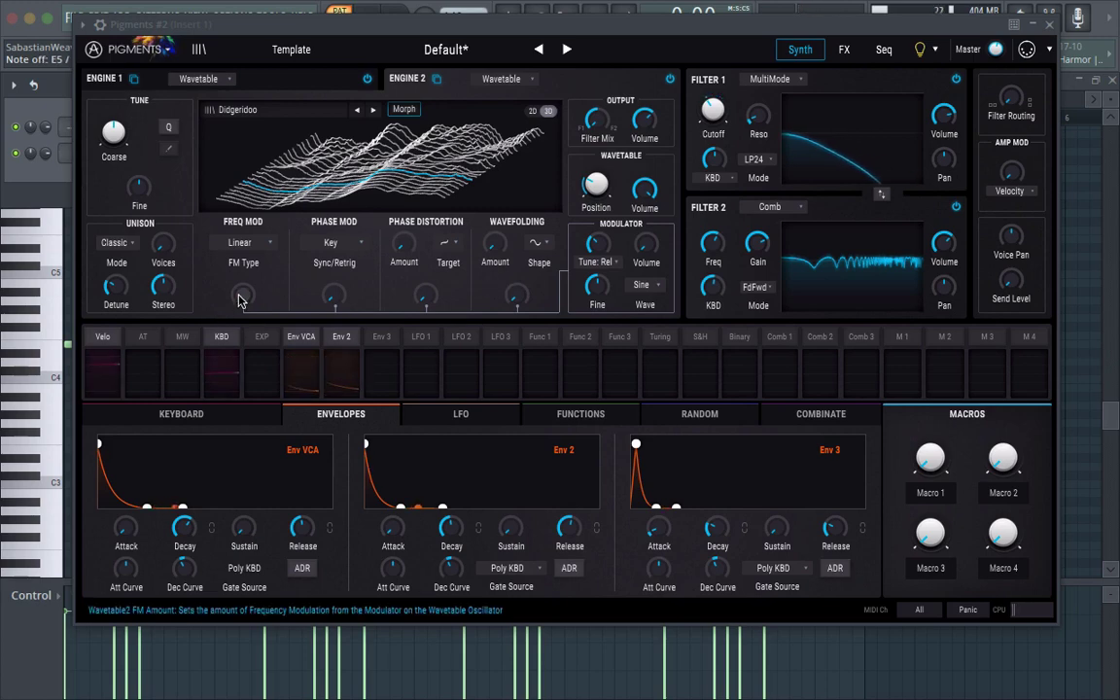
pyautogui.moveTo(244, 299); pyautogui.dragTo(244, 295)
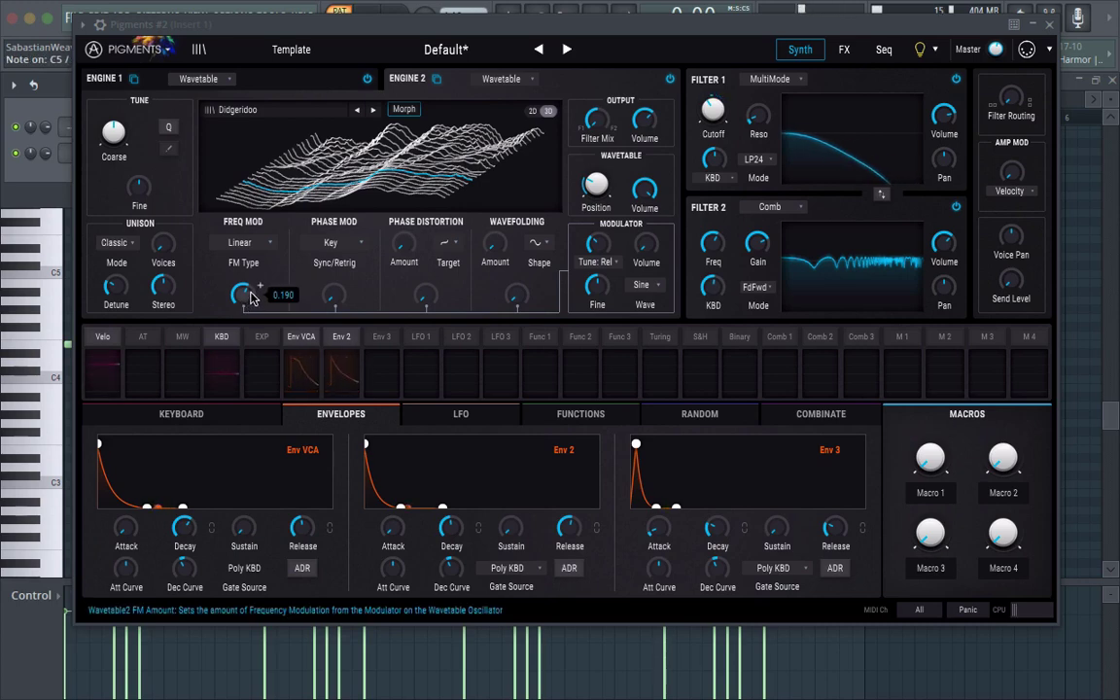
pyautogui.moveTo(242, 294); pyautogui.dragTo(242, 304)
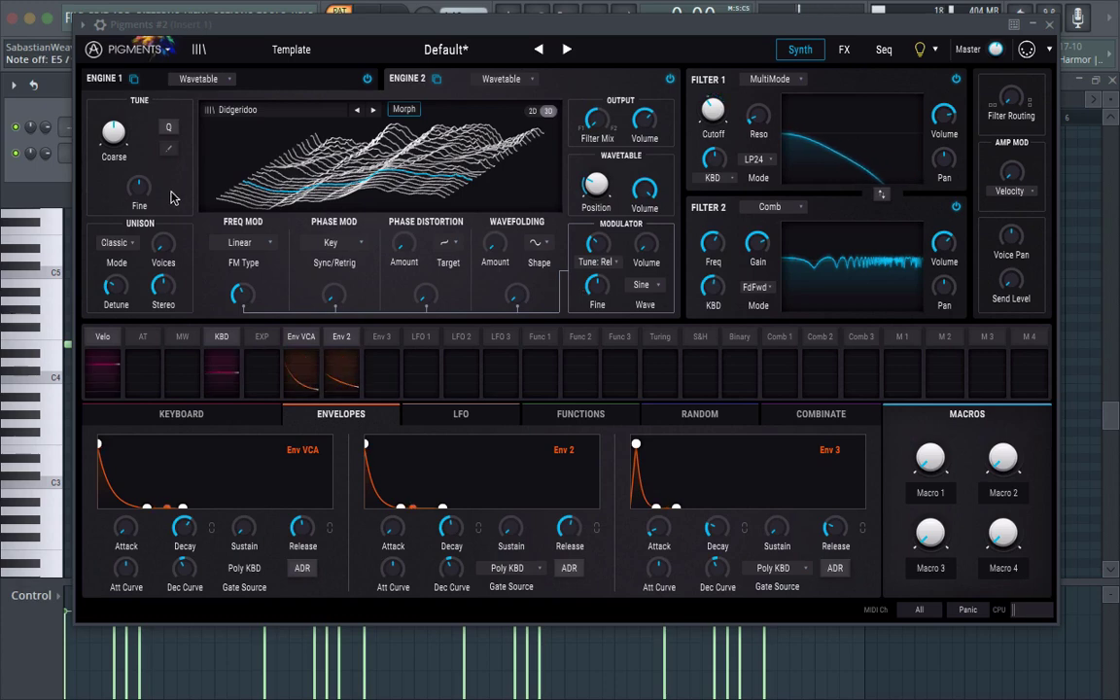
pyautogui.moveTo(617, 234)
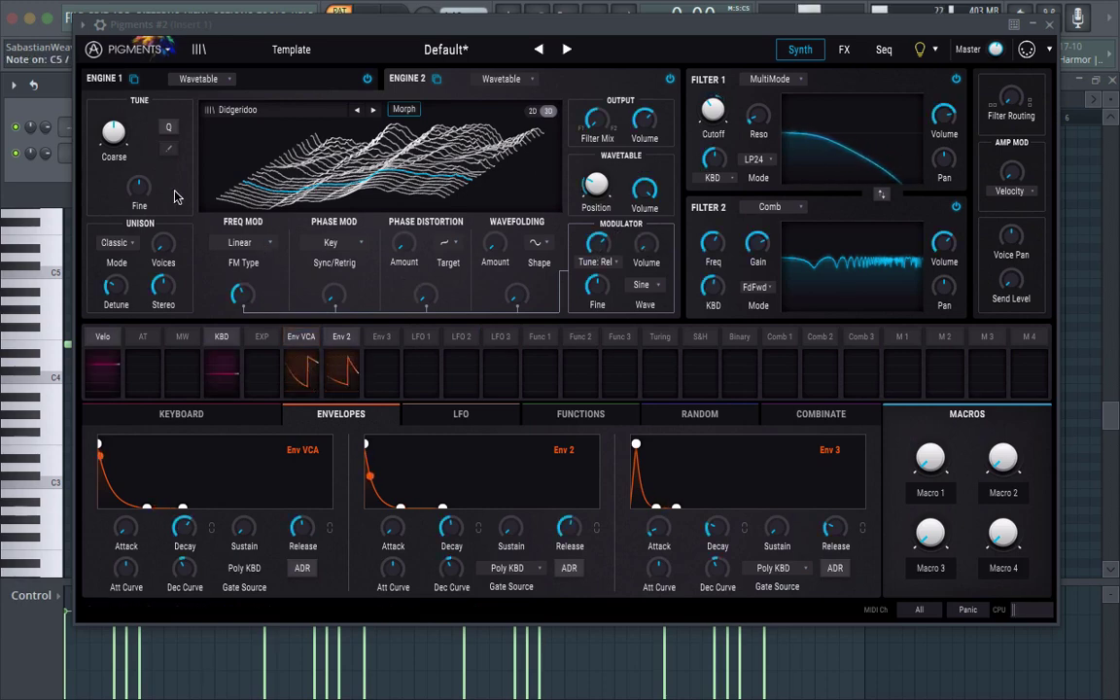
pyautogui.moveTo(130, 117)
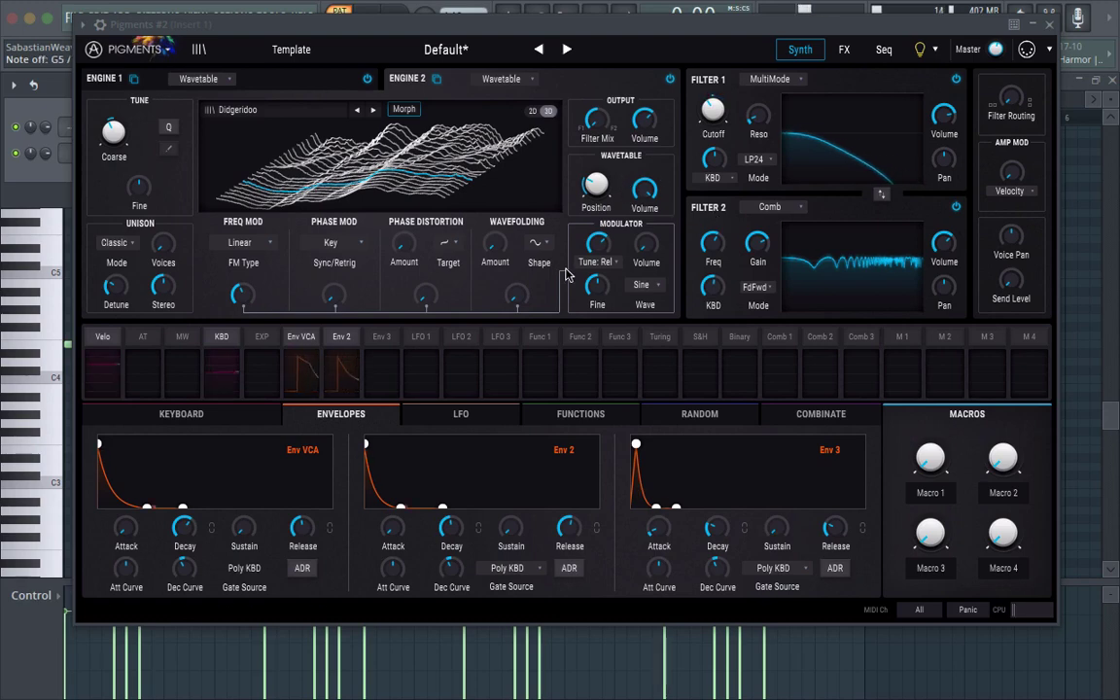
pyautogui.moveTo(597, 184)
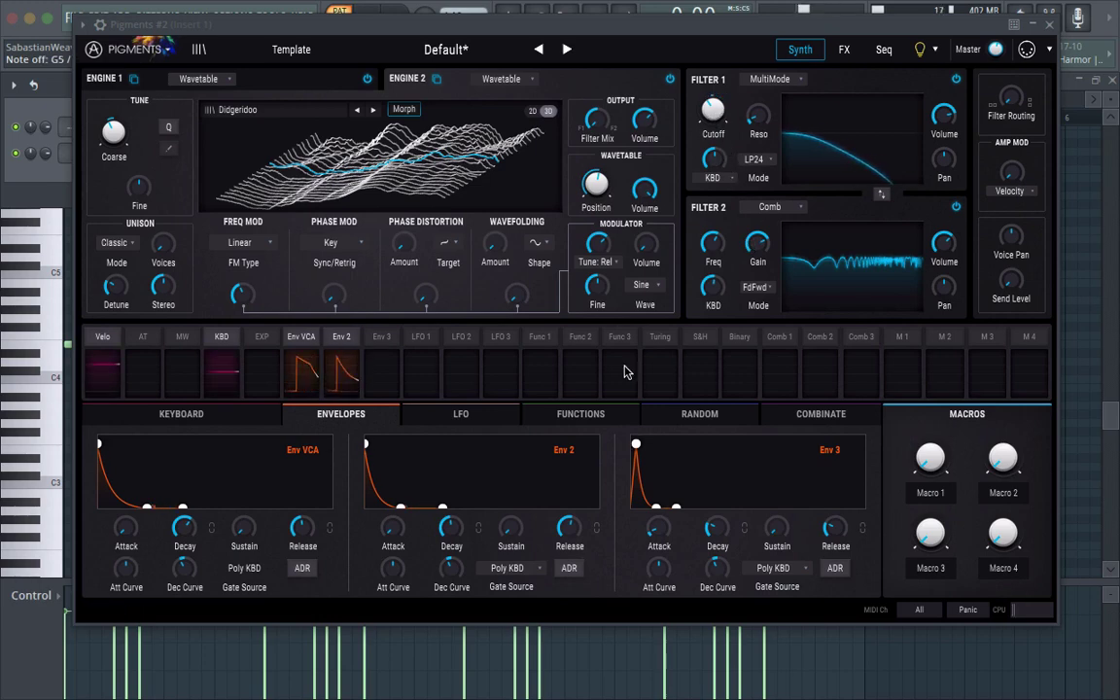
# Route Function 1 to modulate Engine 2's wavetable position
pyautogui.click(541, 340)
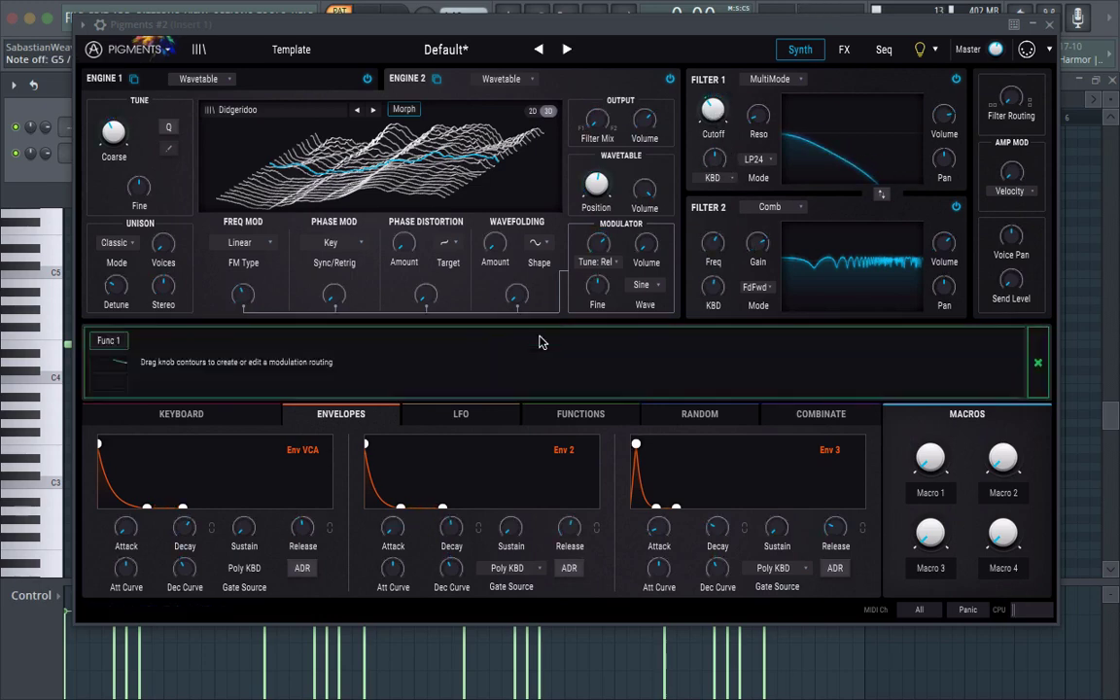
pyautogui.click(1036, 363)
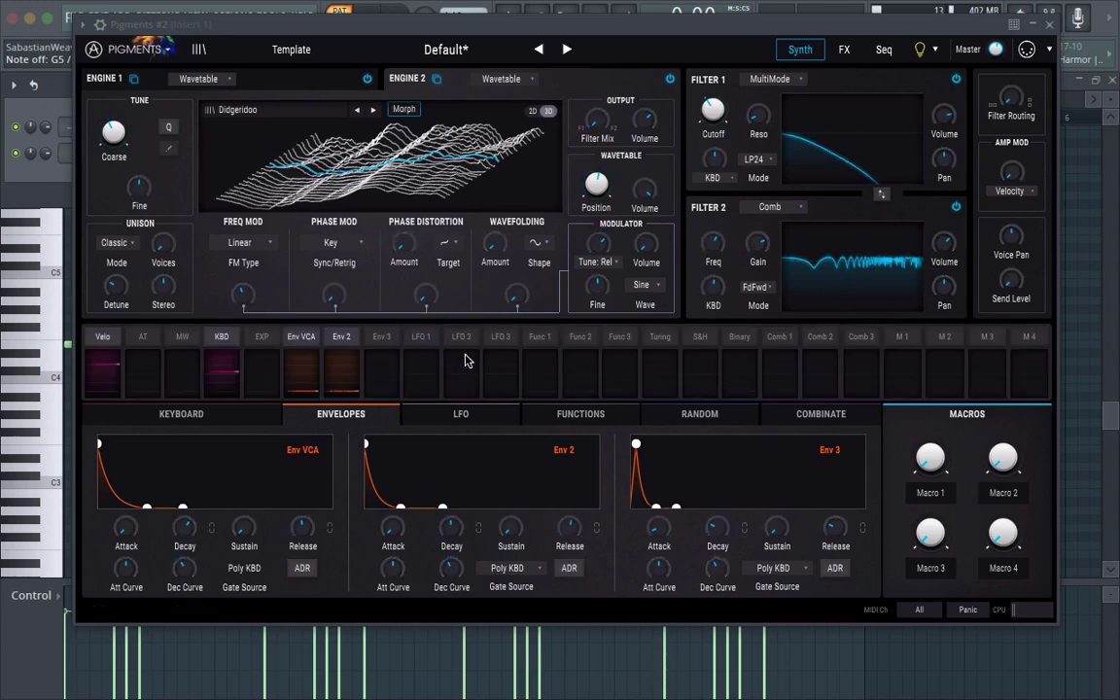
pyautogui.click(542, 362)
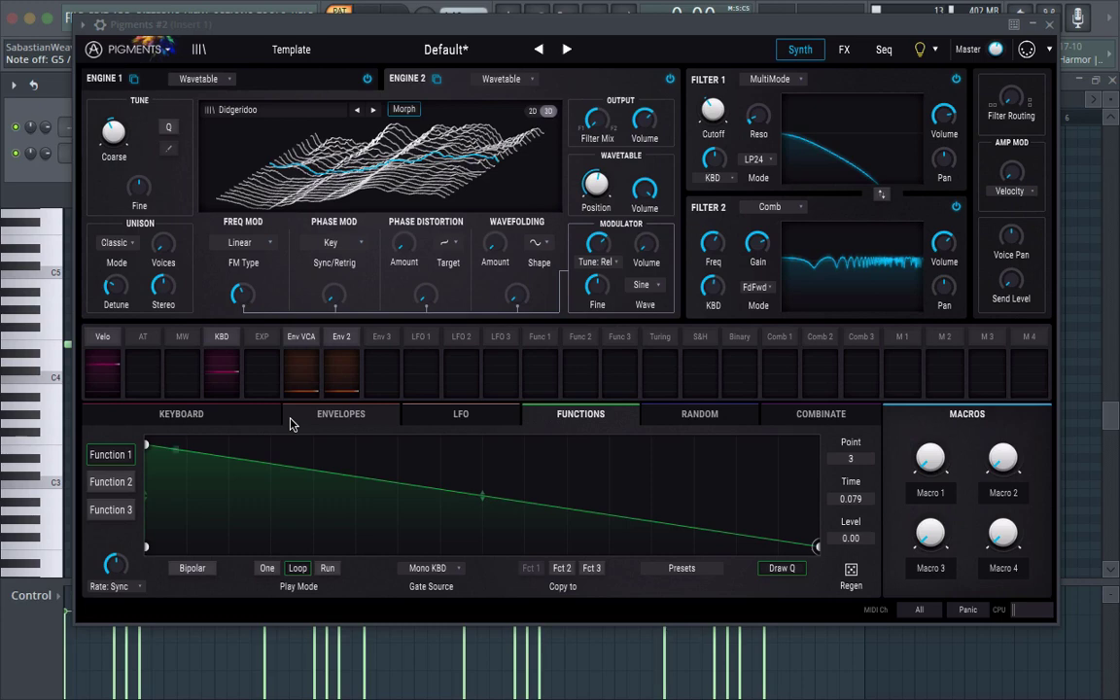
pyautogui.click(542, 337)
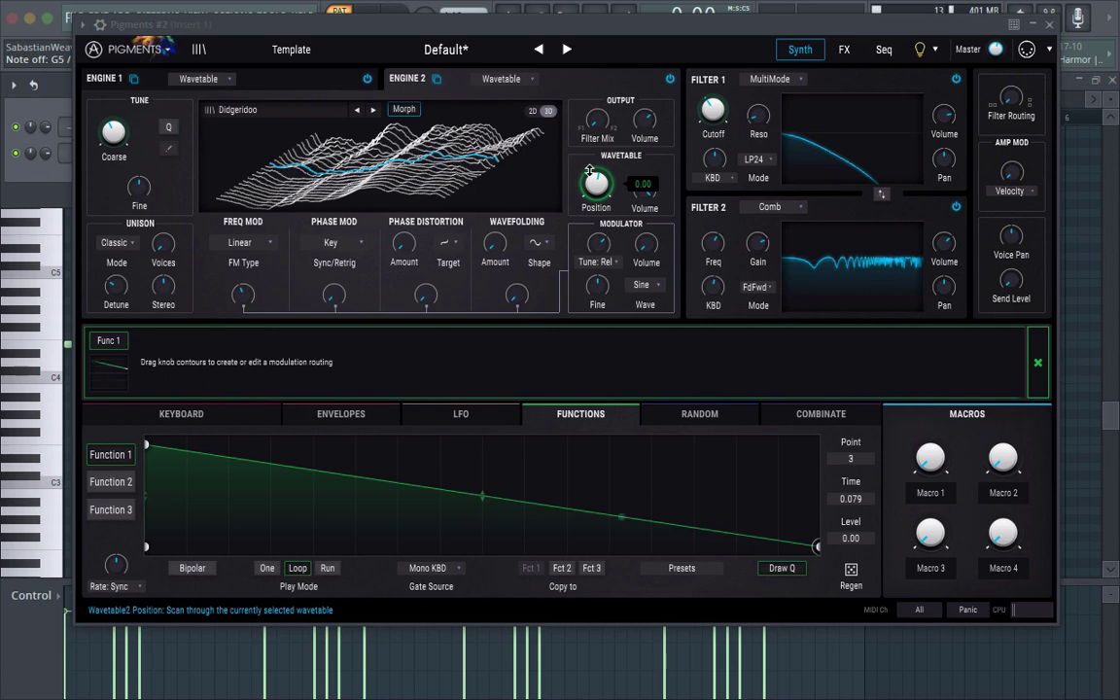
pyautogui.moveTo(589, 171); pyautogui.dragTo(589, 184)
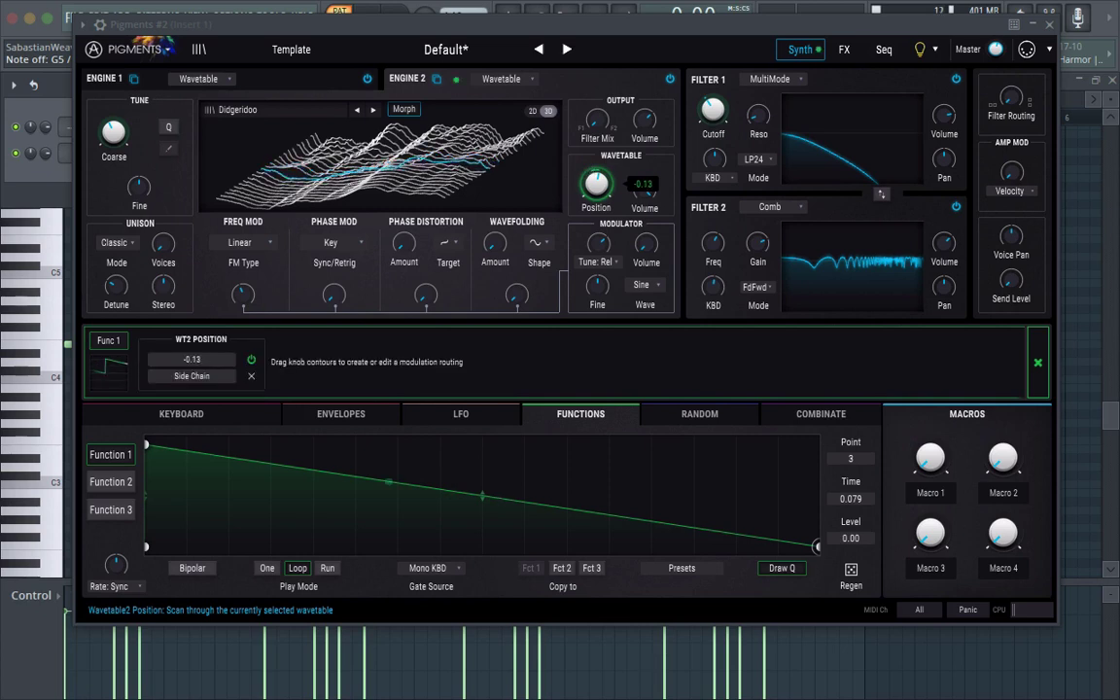
# Make Function 1 one-shot and reshape its curve, third point at time 0.250, level 0.145
pyautogui.click(266, 567)
pyautogui.moveTo(487, 504); pyautogui.dragTo(482, 528)
pyautogui.moveTo(382, 515); pyautogui.dragTo(378, 531)
pyautogui.moveTo(311, 506); pyautogui.dragTo(307, 533)
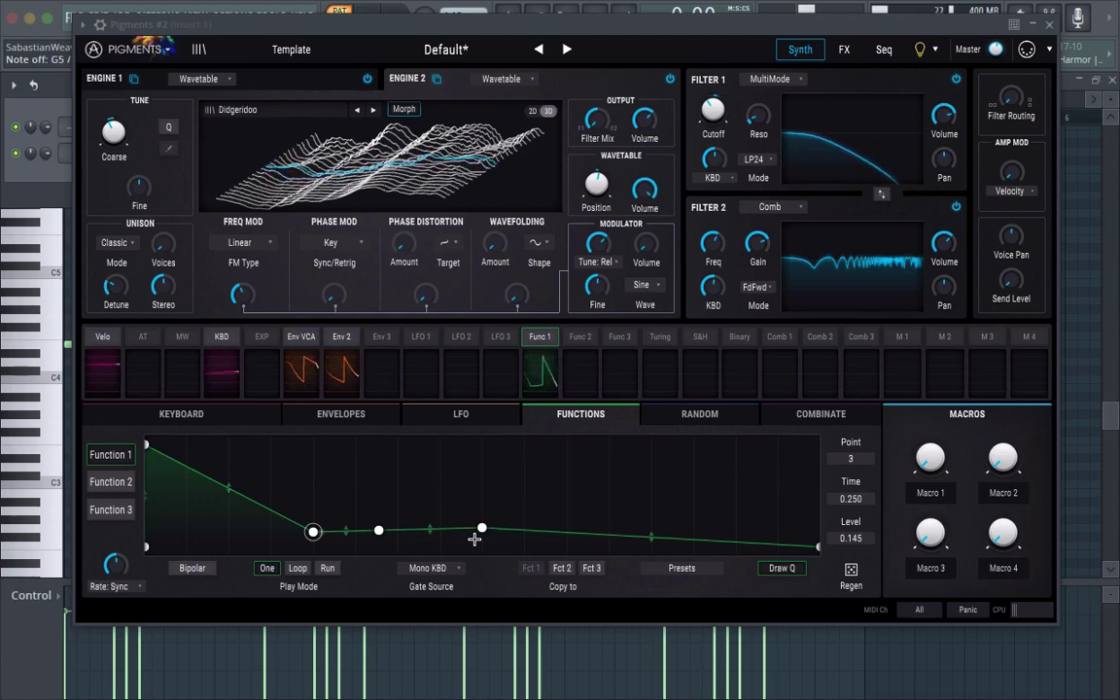
# Bring Filter 1 cutoff to about 216 Hz
pyautogui.moveTo(712, 108); pyautogui.dragTo(729, 94)
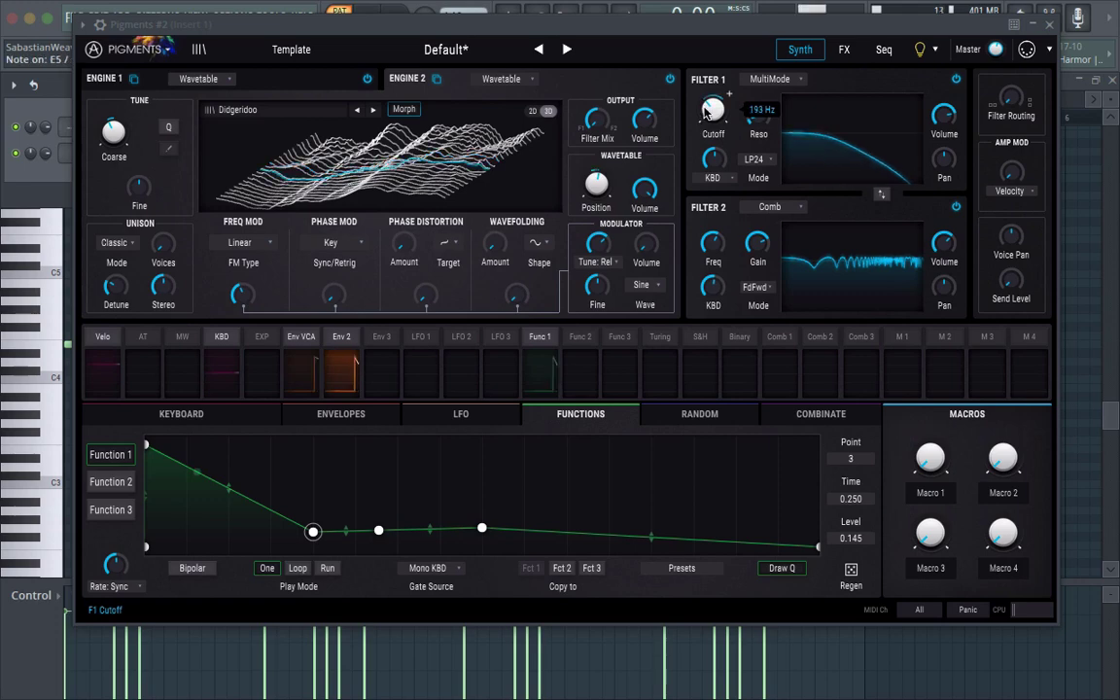
pyautogui.scroll(2, 729, 94)
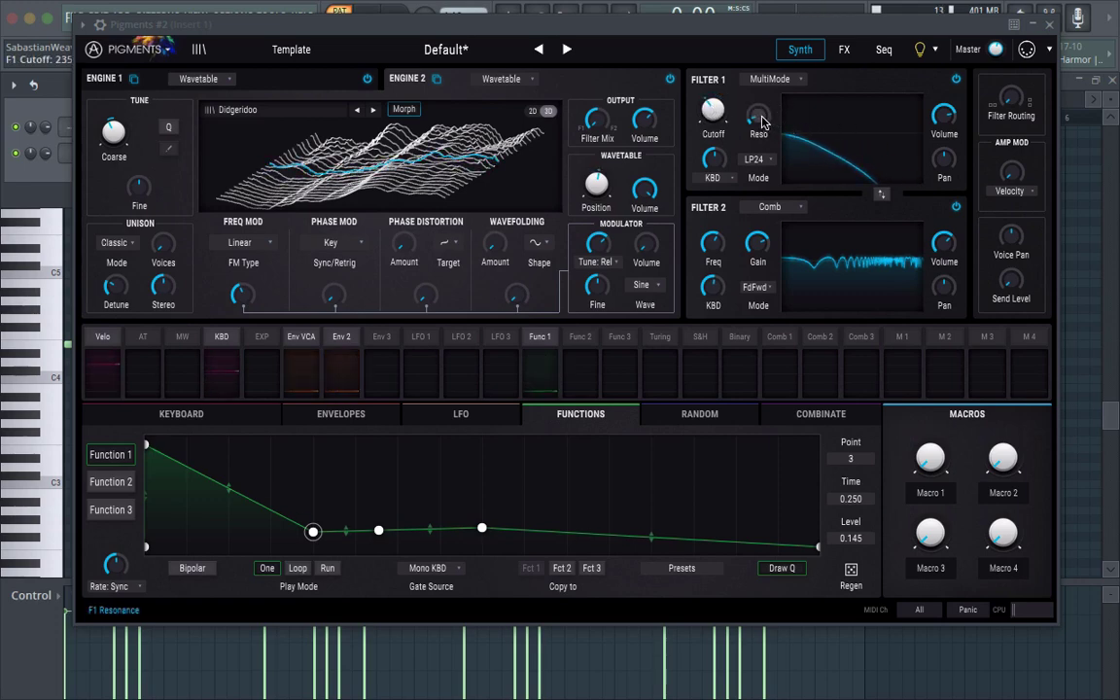
pyautogui.moveTo(775, 105)
pyautogui.moveTo(755, 250)
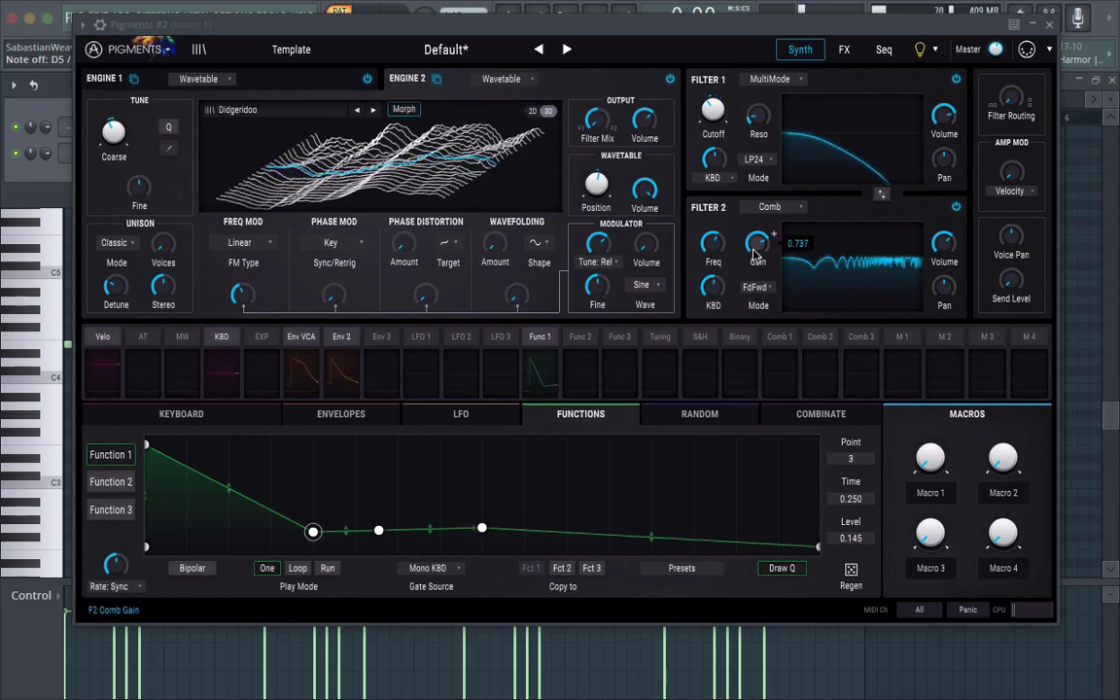
# Route velocity slightly negative to Engine 2 FM amount and keyboard tracking to wavetable position at 0.14
pyautogui.click(102, 338)
pyautogui.moveTo(241, 295)
pyautogui.moveTo(239, 282); pyautogui.dragTo(239, 289)
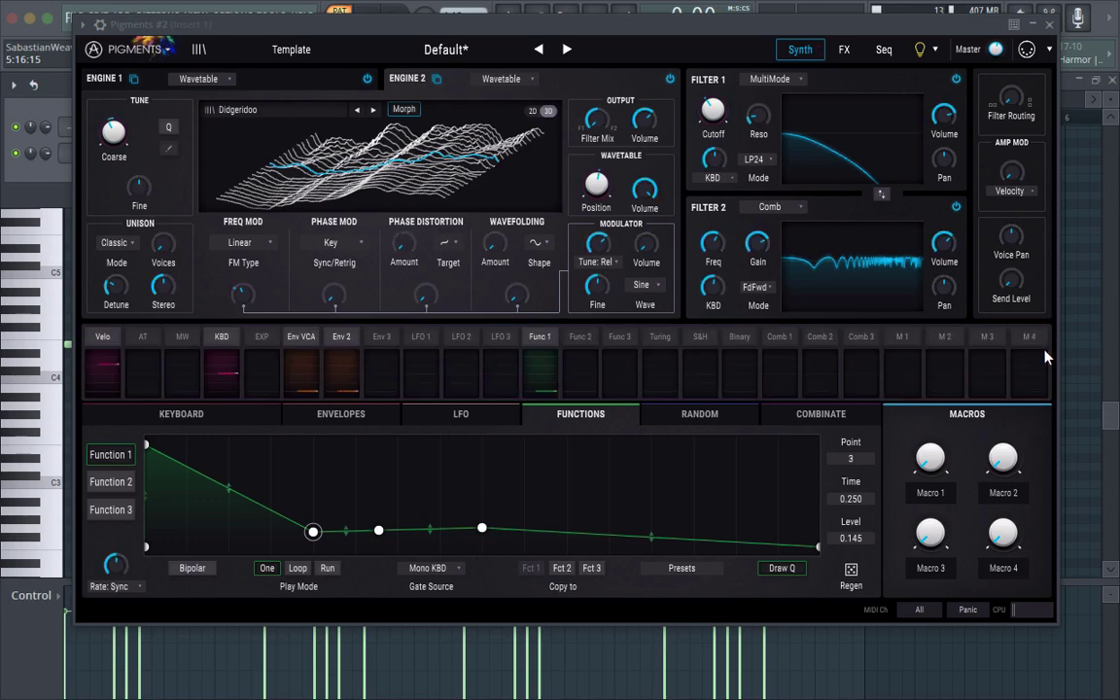
pyautogui.click(226, 346)
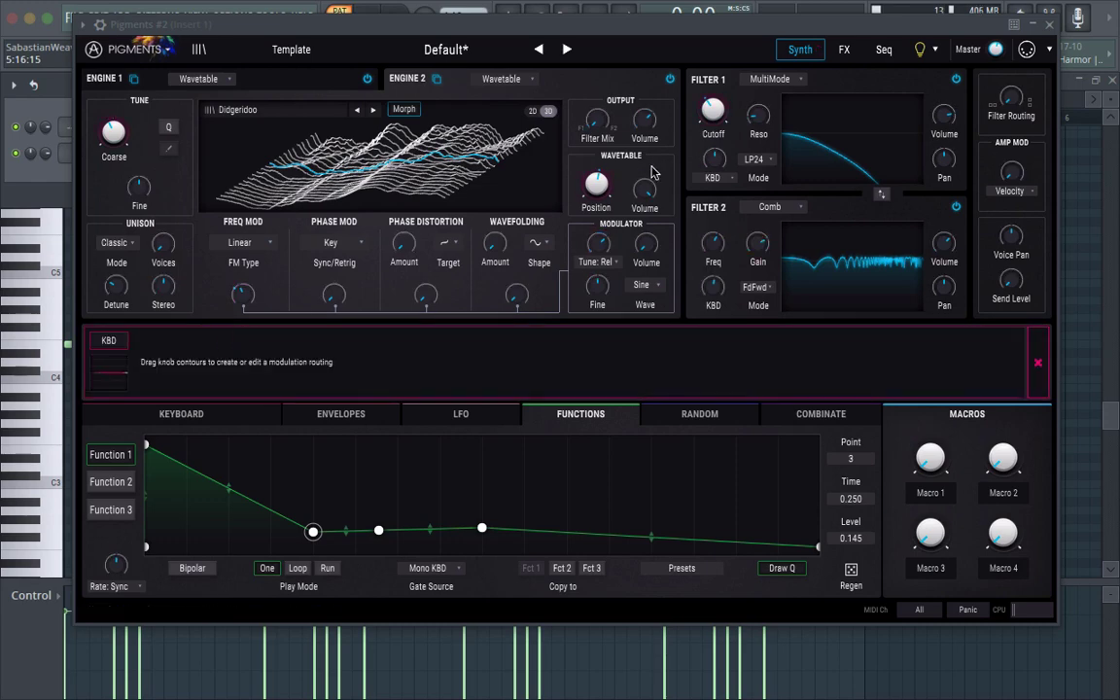
pyautogui.moveTo(596, 183); pyautogui.dragTo(595, 179)
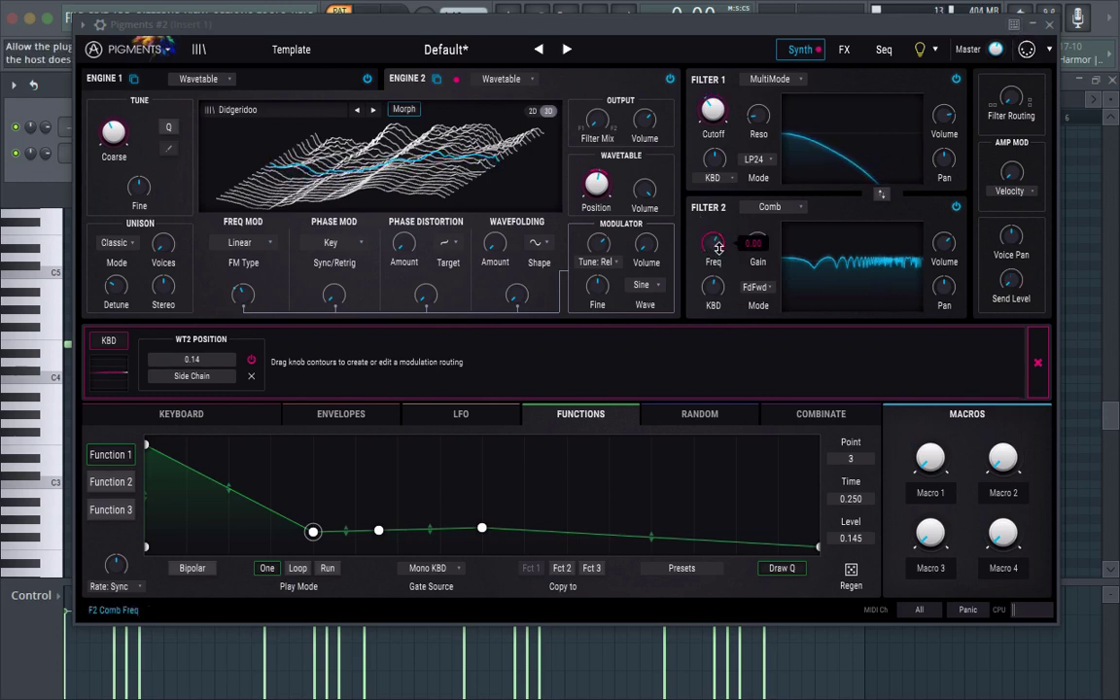
# Lower Filter 2's comb frequency, switch the comb to Feedback mode, then retune it to about 209 Hz
pyautogui.moveTo(713, 242); pyautogui.dragTo(713, 248)
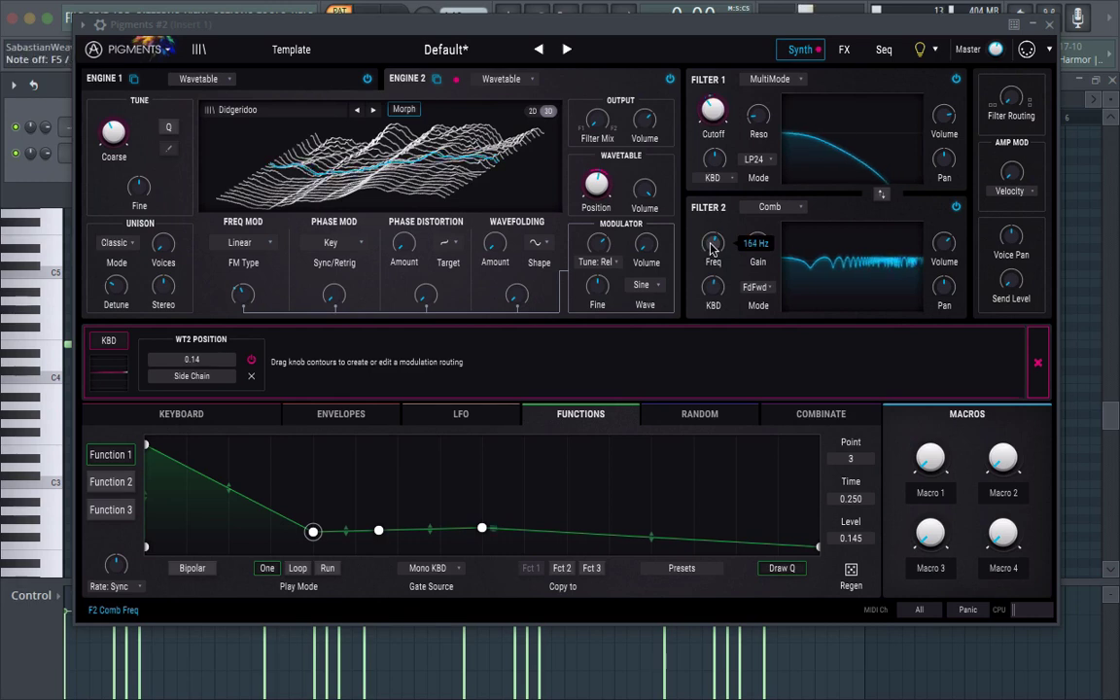
pyautogui.moveTo(713, 249); pyautogui.dragTo(713, 245)
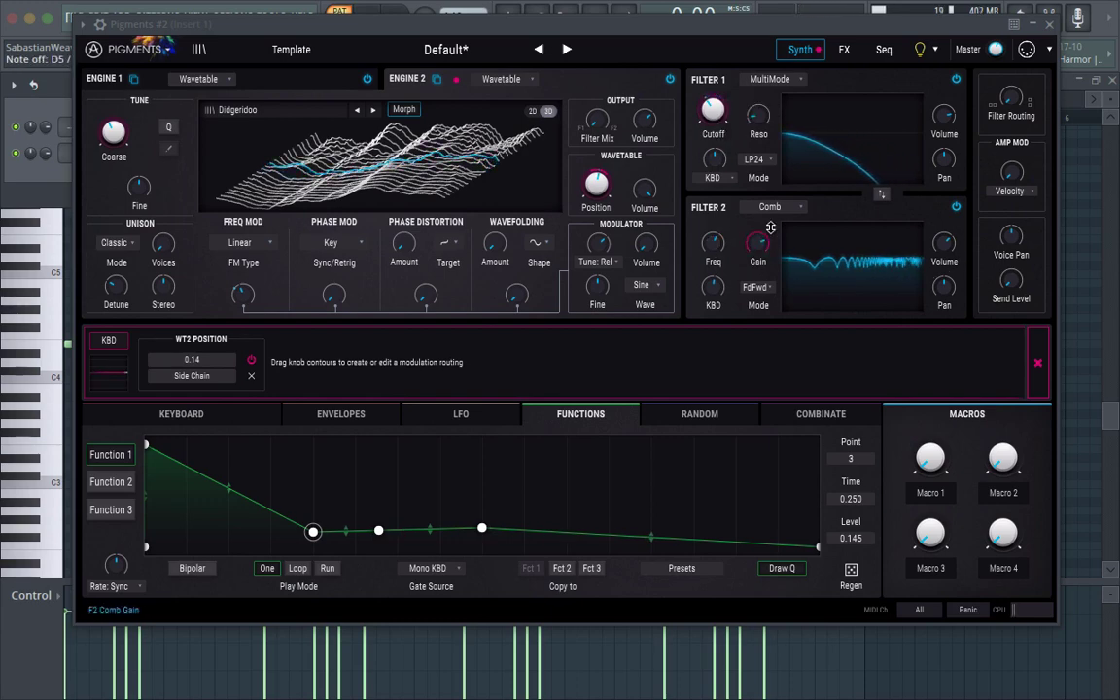
pyautogui.click(756, 287)
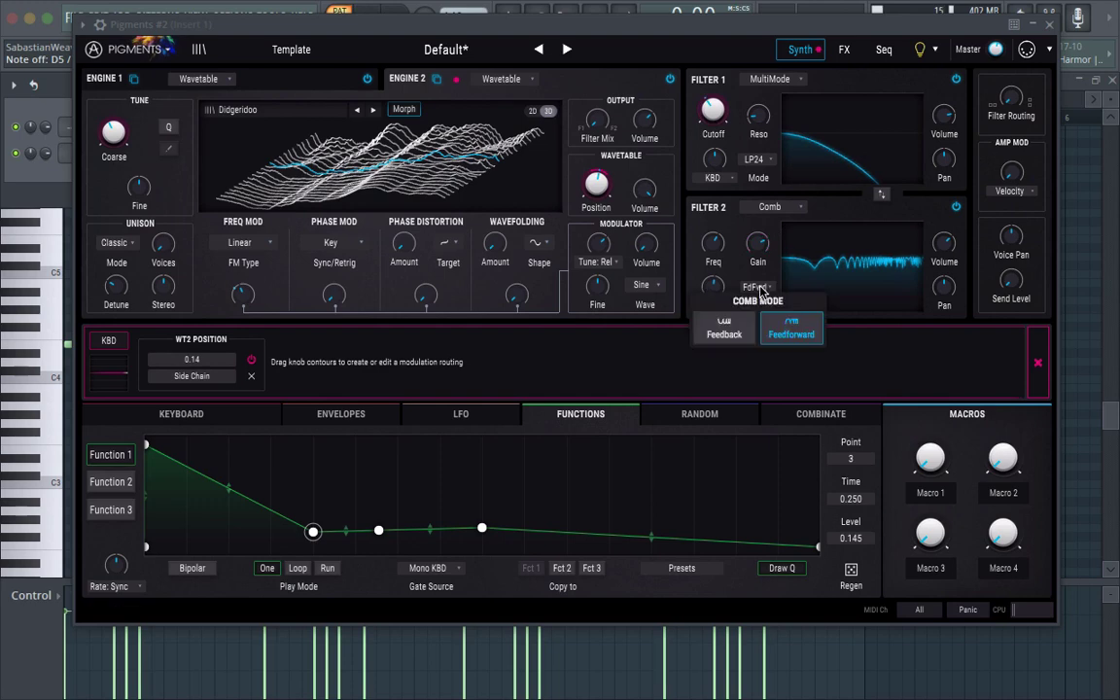
pyautogui.click(727, 329)
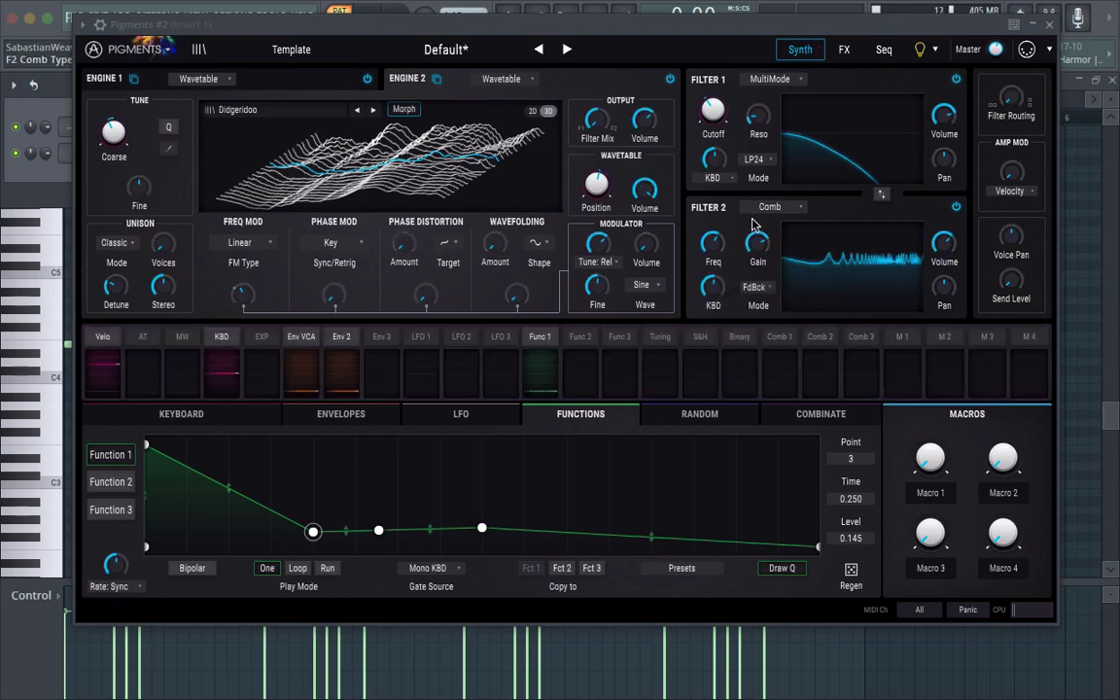
pyautogui.moveTo(724, 248)
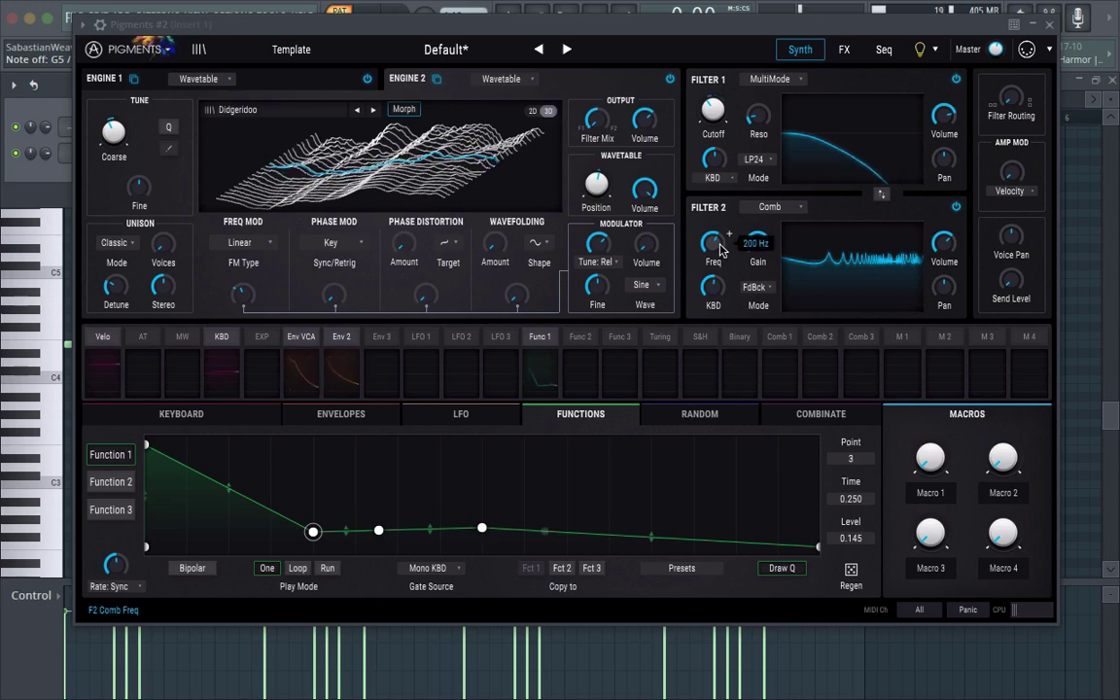
pyautogui.moveTo(729, 234); pyautogui.dragTo(729, 229)
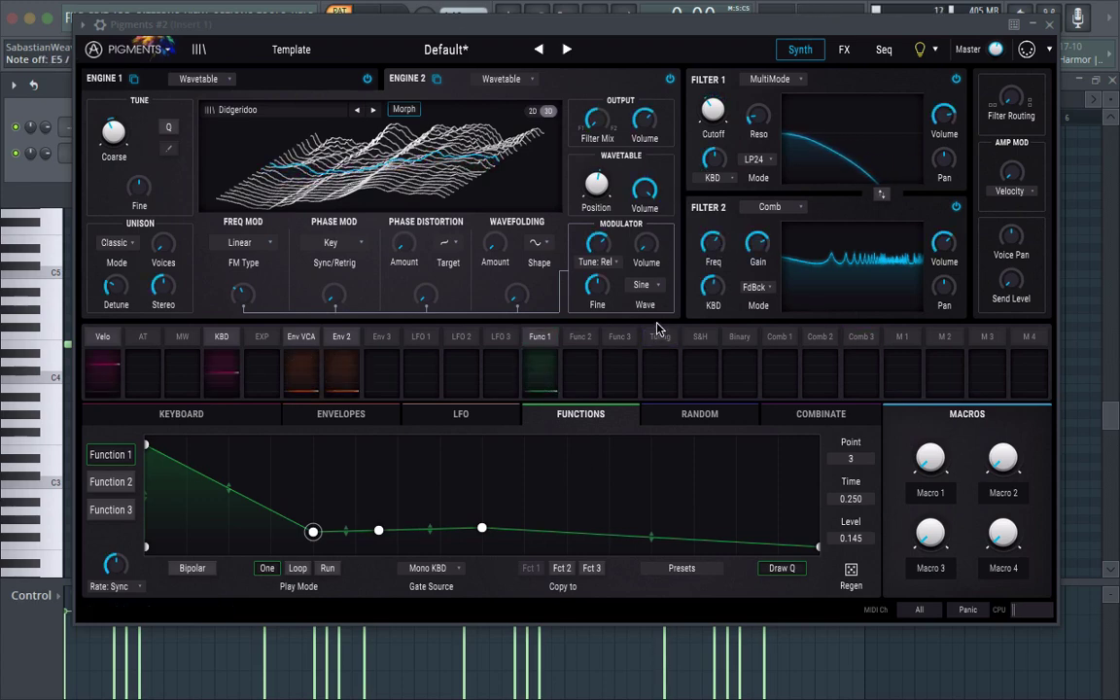
pyautogui.moveTo(892, 27); pyautogui.dragTo(901, 49)
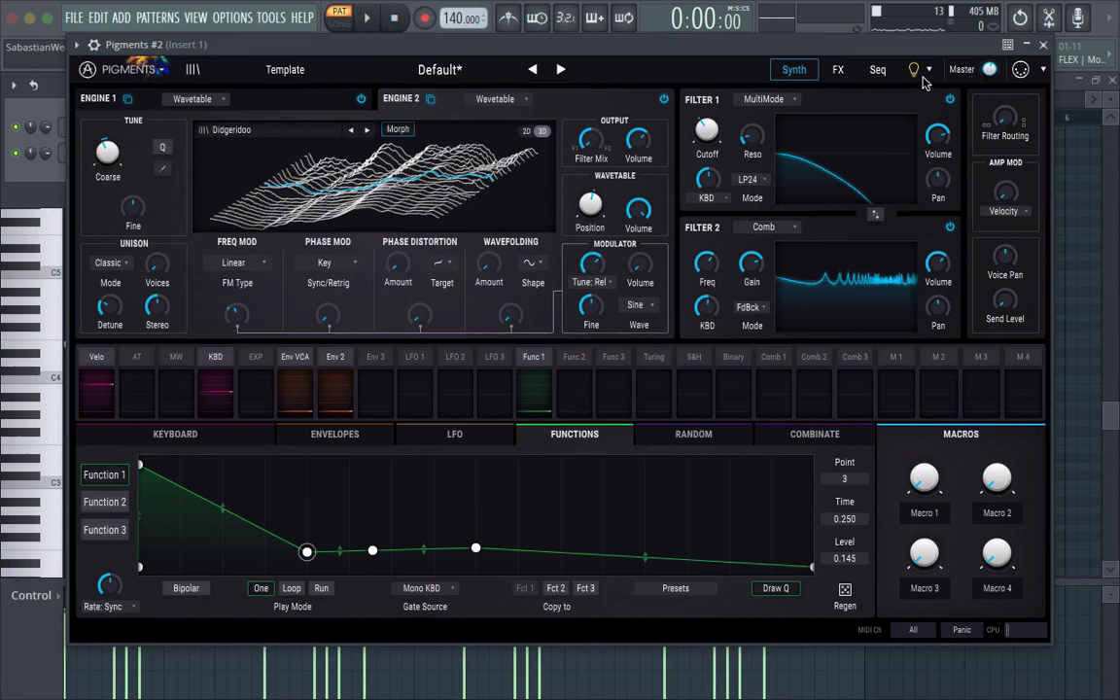
# Swap Bus A's first effect slot from Delay to Compressor and enable its Makeup gain
pyautogui.click(838, 71)
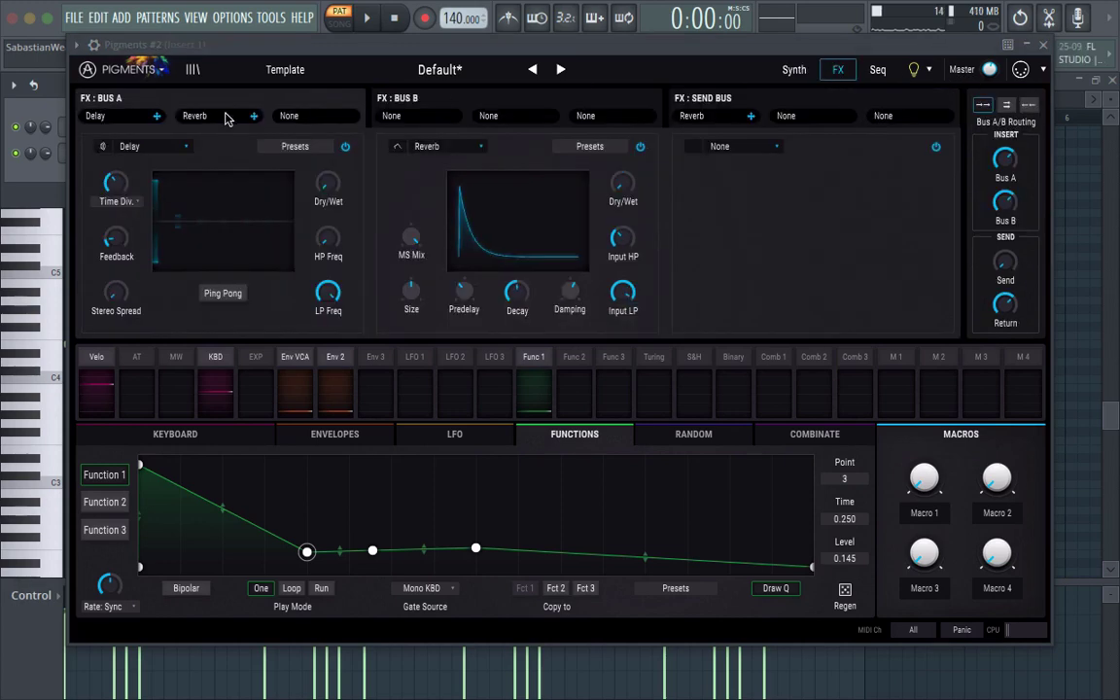
pyautogui.click(124, 146)
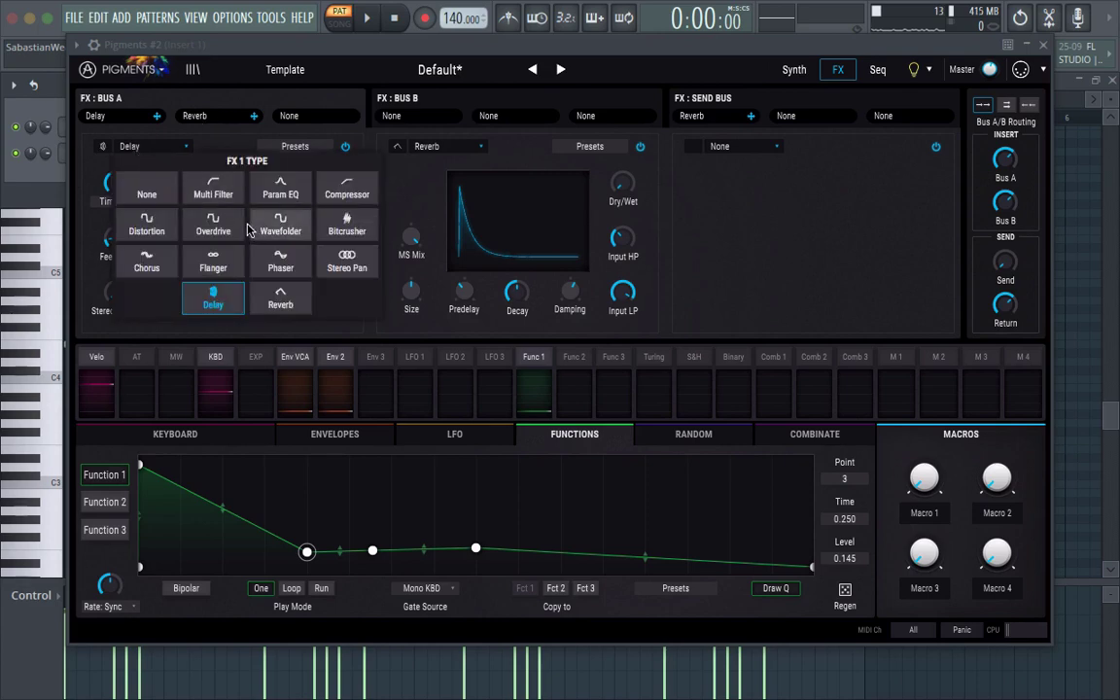
pyautogui.click(316, 182)
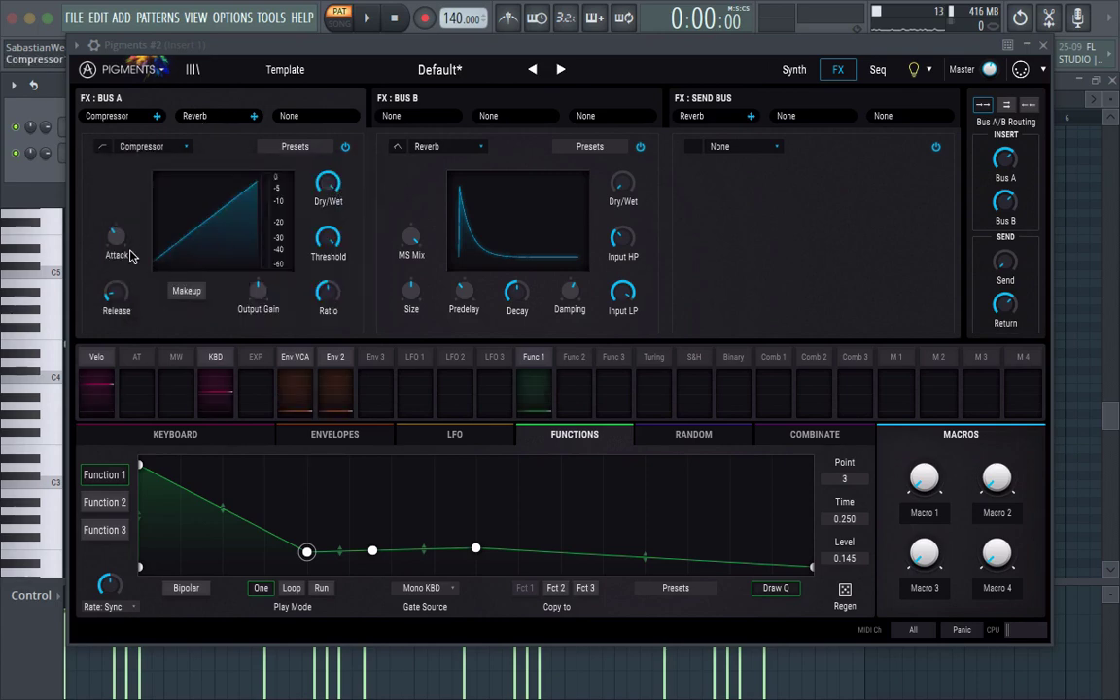
pyautogui.moveTo(133, 283)
pyautogui.moveTo(343, 229)
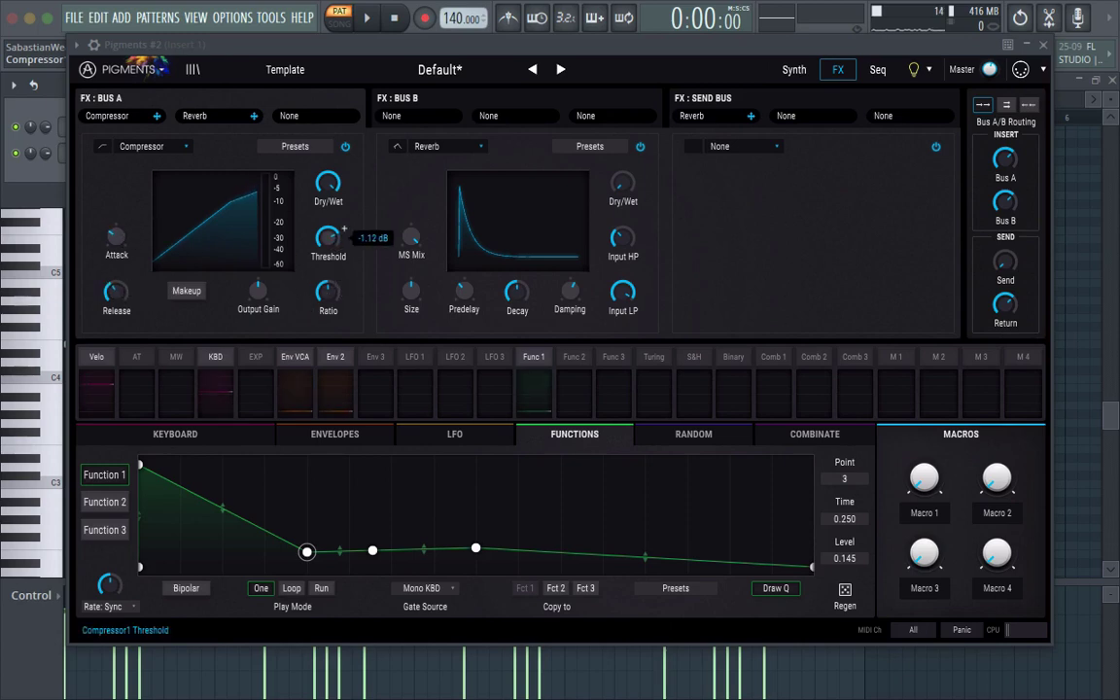
pyautogui.click(190, 292)
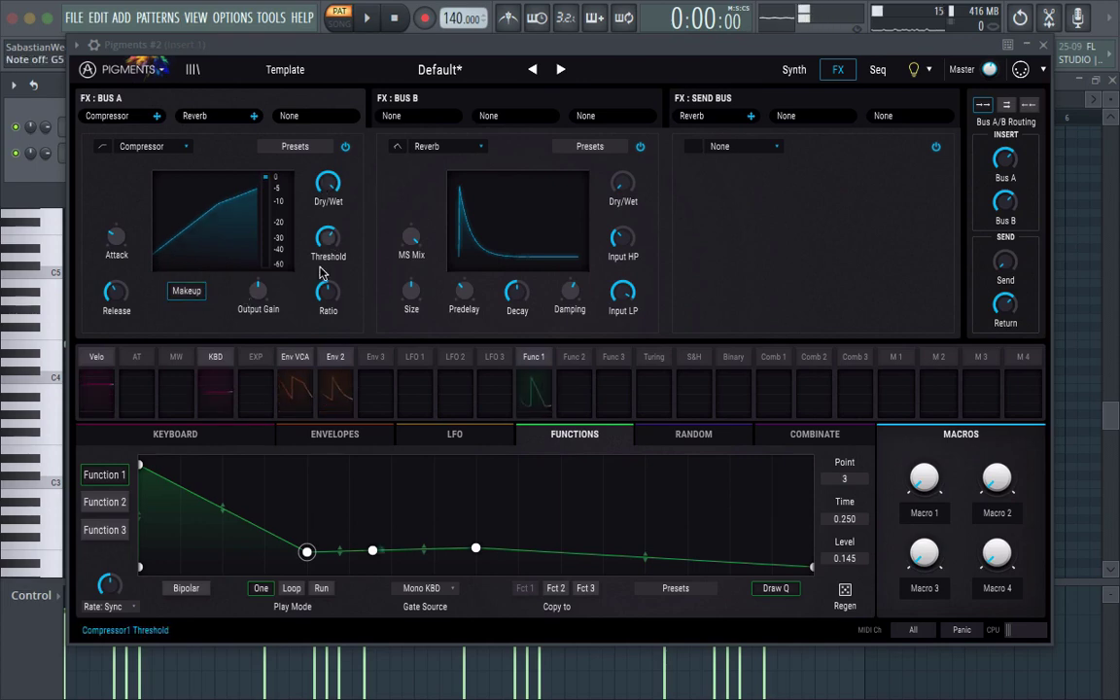
pyautogui.moveTo(331, 288)
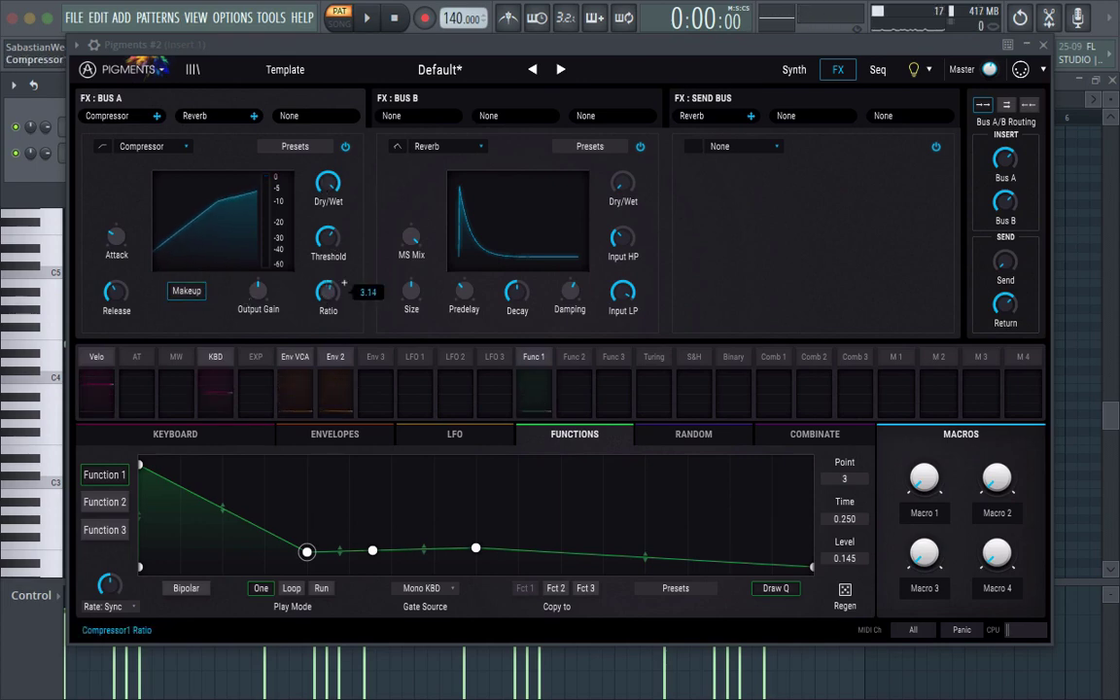
# Make Bus A's second effect a Multi Filter in high-pass mode with cutoff near 265 Hz
pyautogui.click(425, 148)
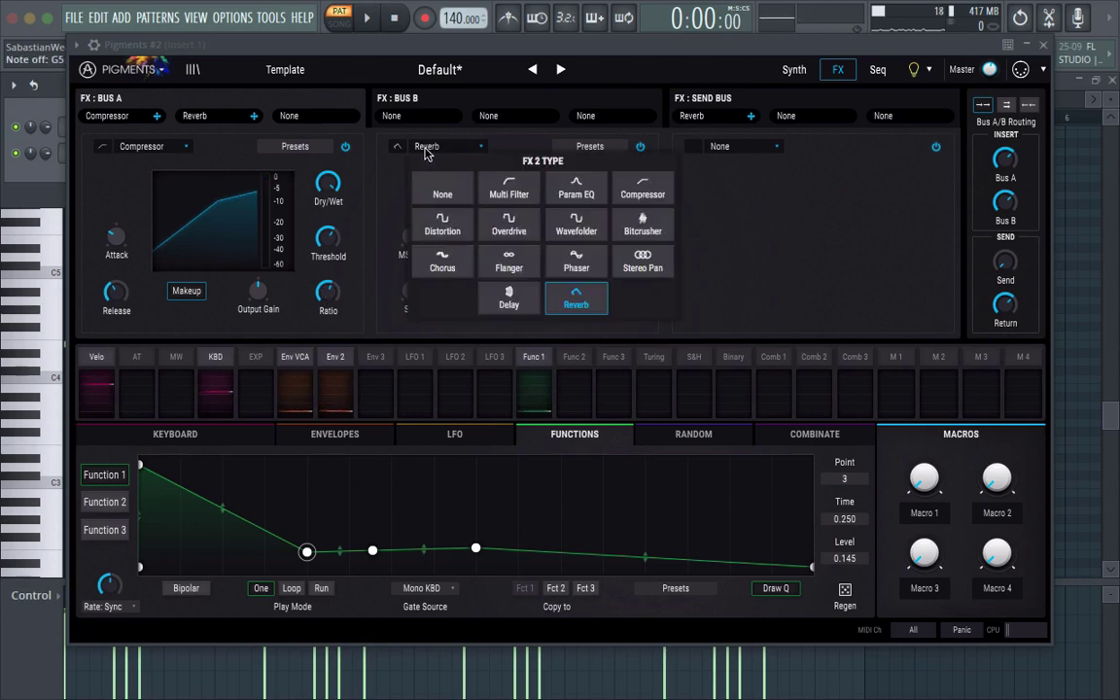
pyautogui.click(447, 264)
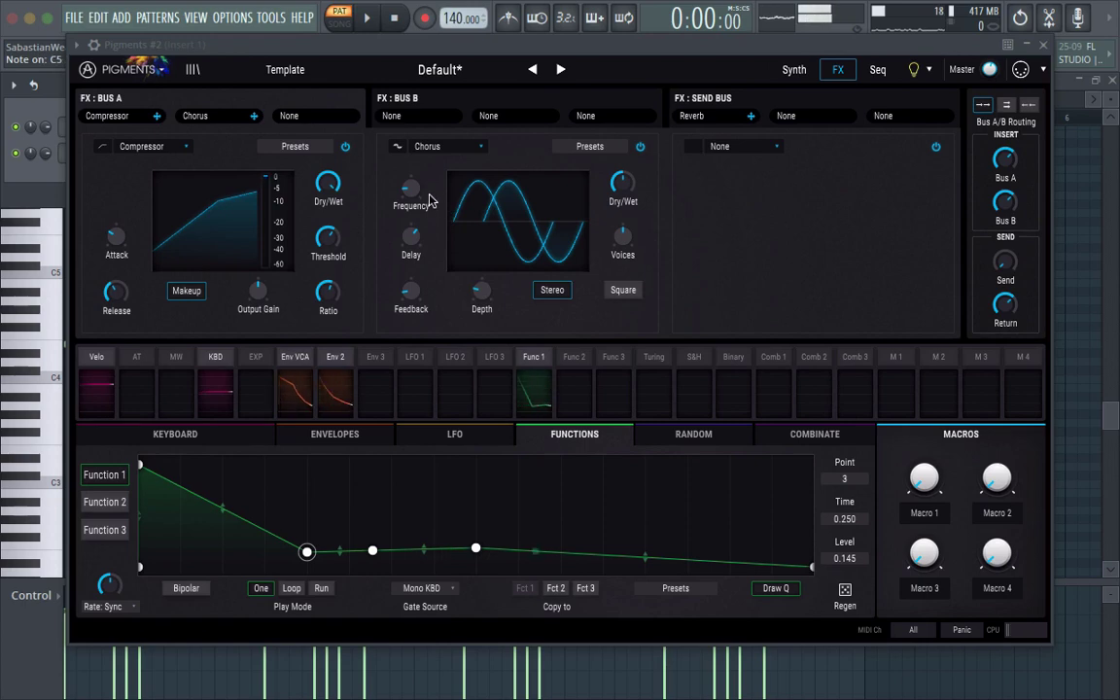
pyautogui.click(426, 146)
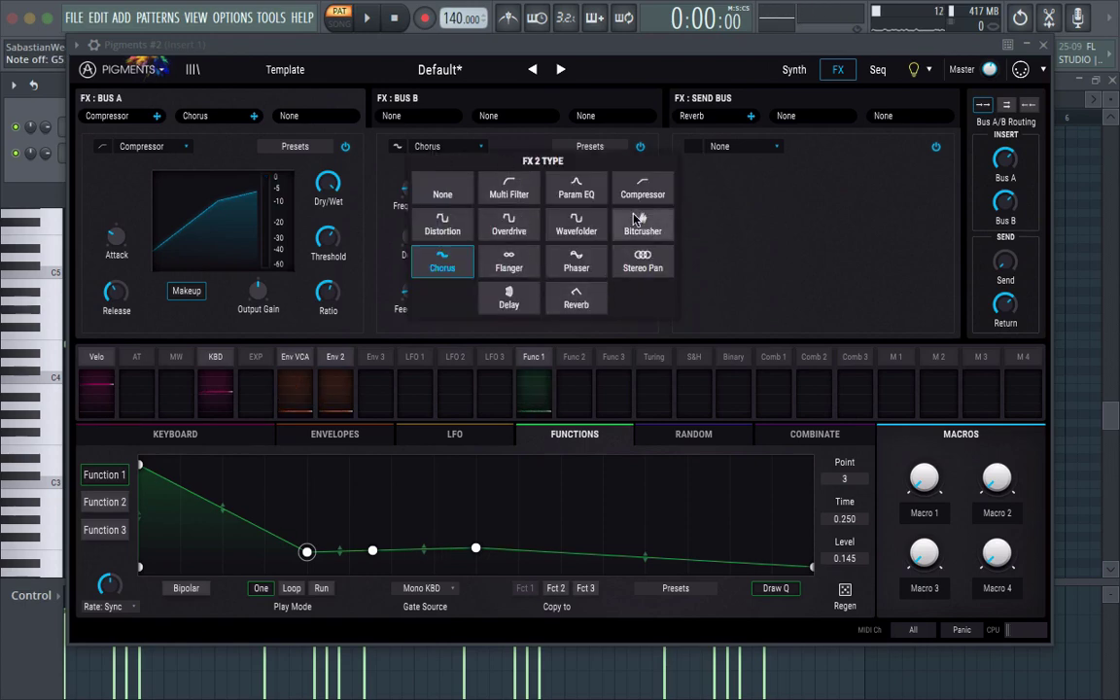
pyautogui.click(522, 197)
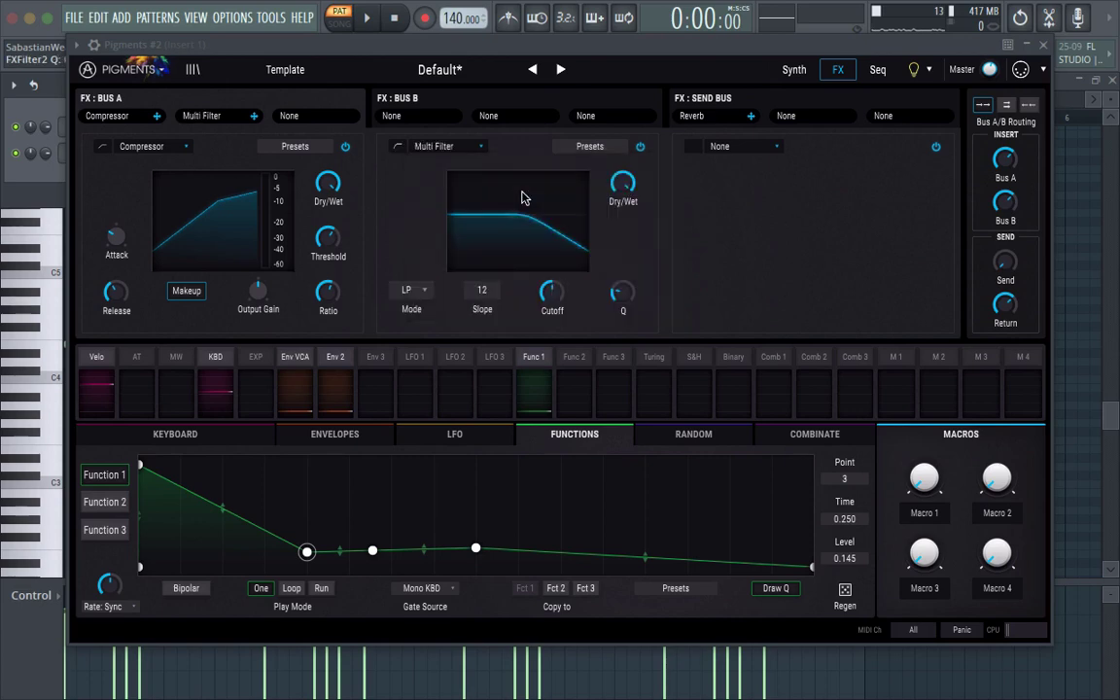
pyautogui.click(404, 292)
pyautogui.click(489, 336)
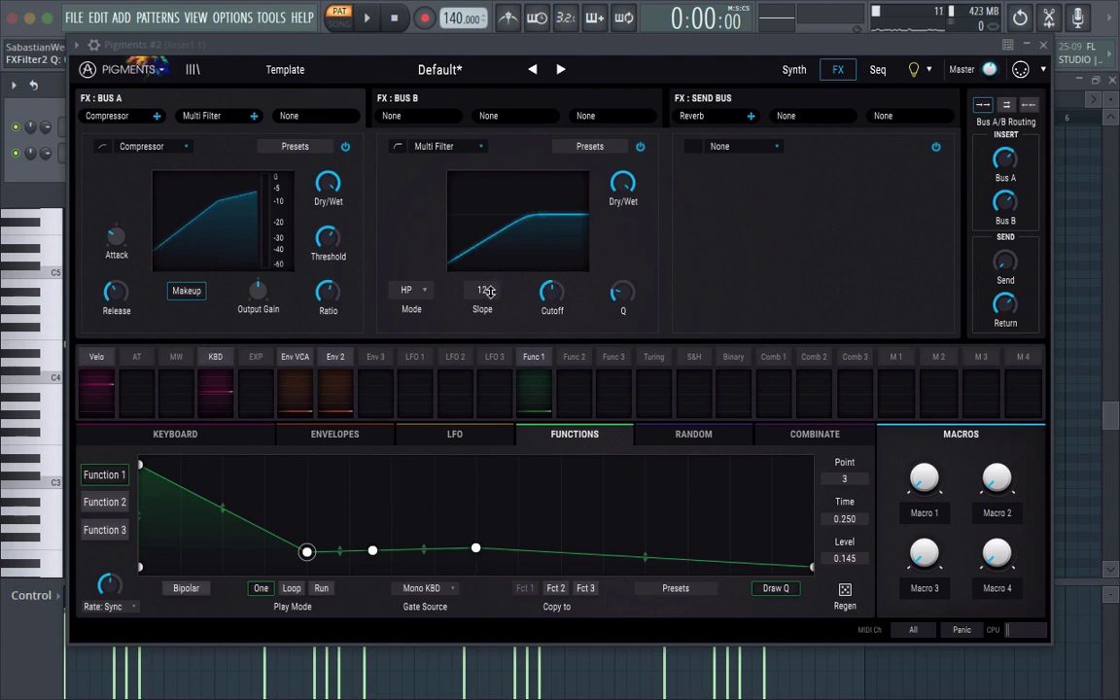
pyautogui.moveTo(554, 290)
pyautogui.mouseDown()
pyautogui.moveTo(568, 283)
pyautogui.moveTo(551, 297)
pyautogui.mouseUp()
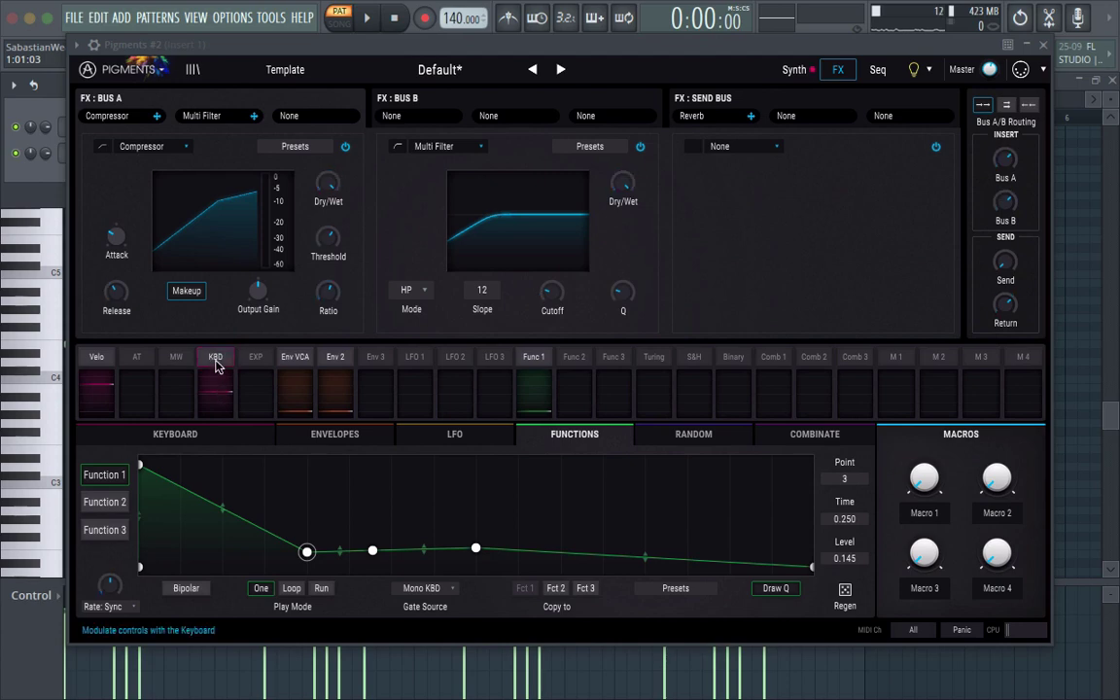
# Modulate the Multi Filter cutoff from the mod wheel by about 0.23
pyautogui.click(179, 361)
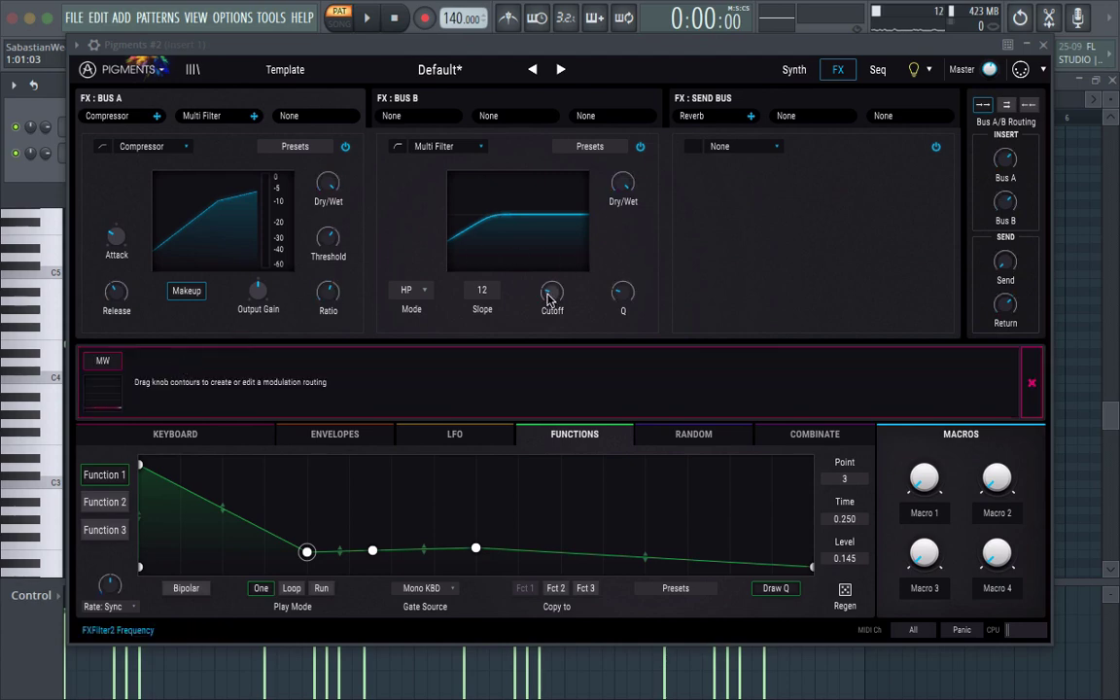
pyautogui.moveTo(552, 291); pyautogui.dragTo(552, 287)
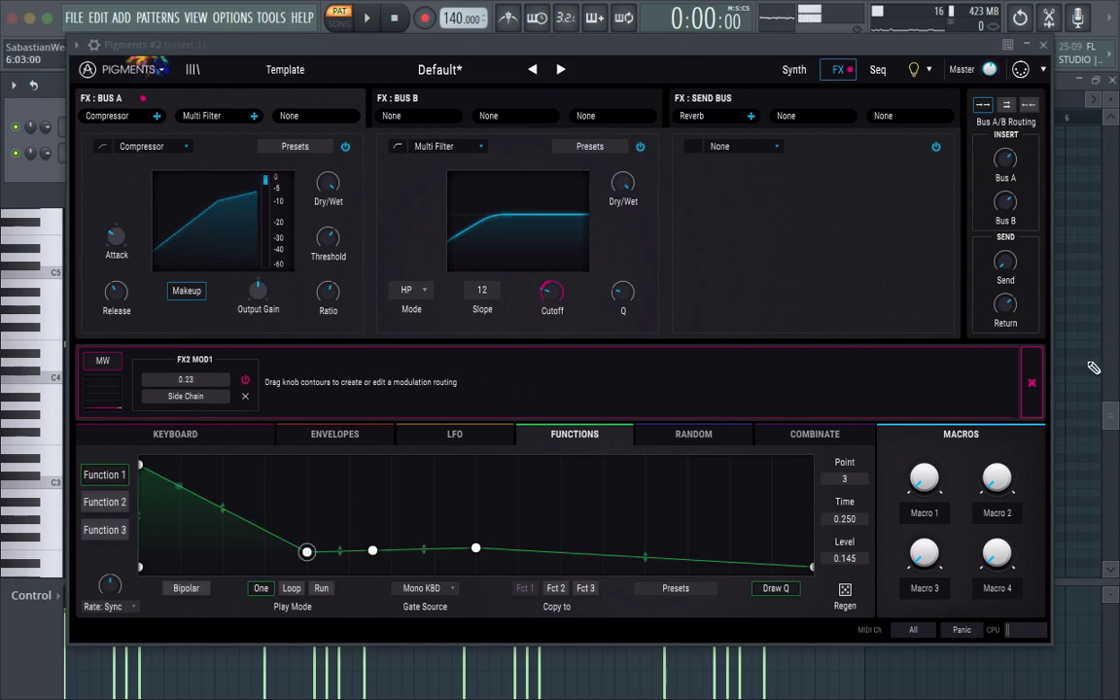
pyautogui.click(1031, 382)
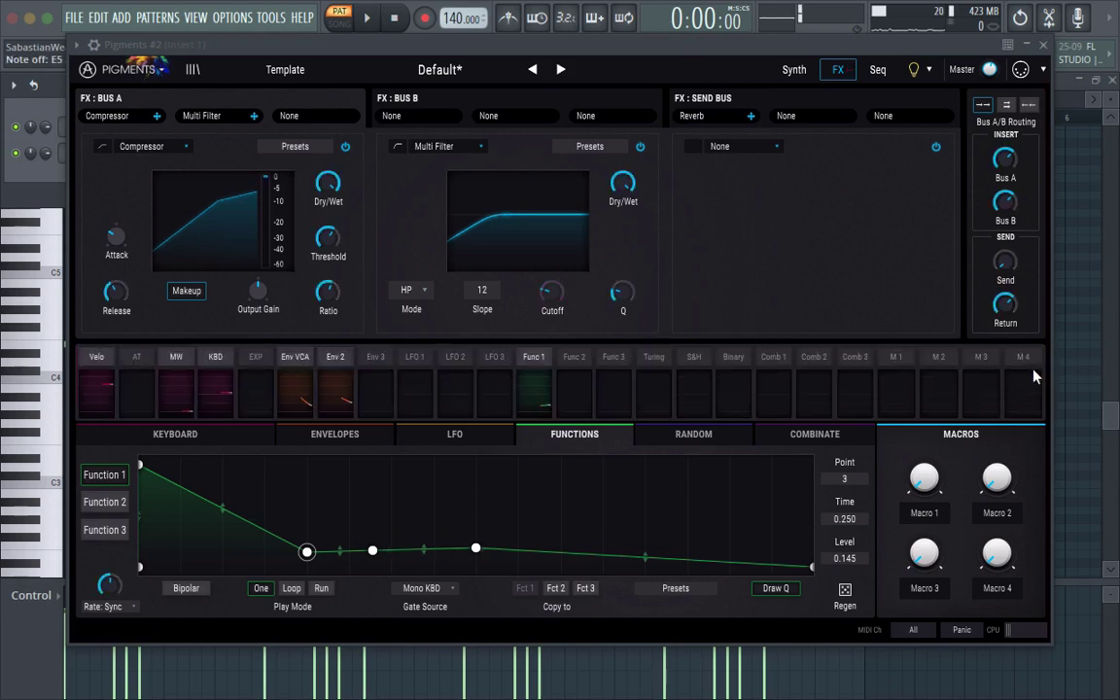
# Put a Distortion in Bus A's third slot and lower its Drive to about 12.8 dB
pyautogui.click(724, 147)
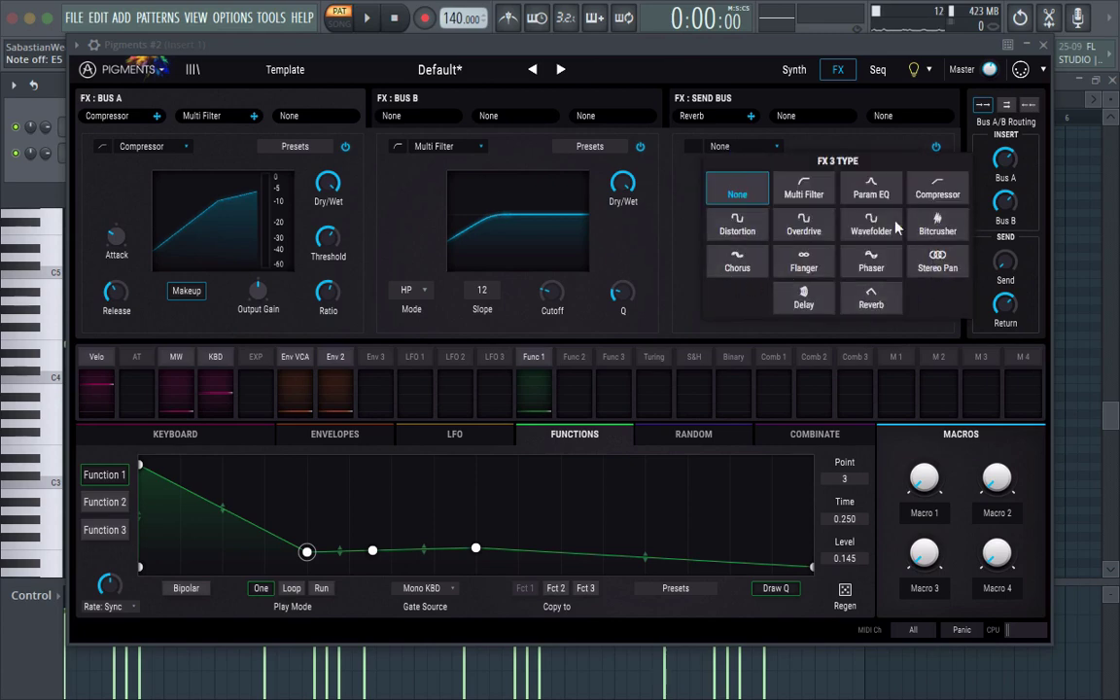
pyautogui.click(744, 230)
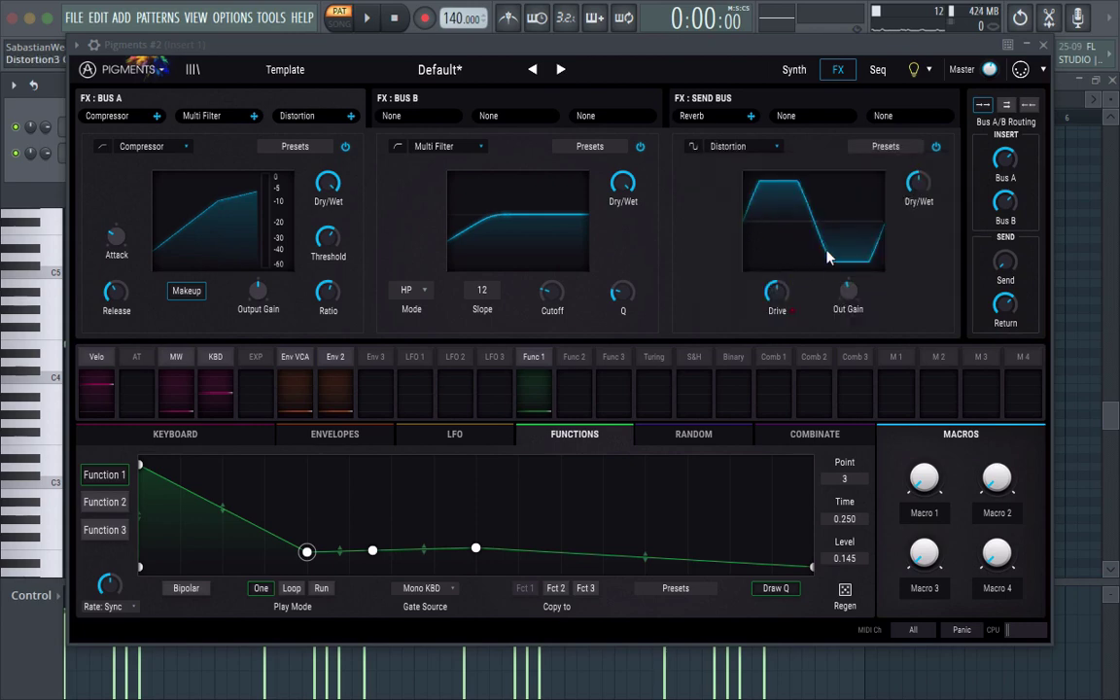
pyautogui.moveTo(794, 284)
pyautogui.moveTo(934, 174)
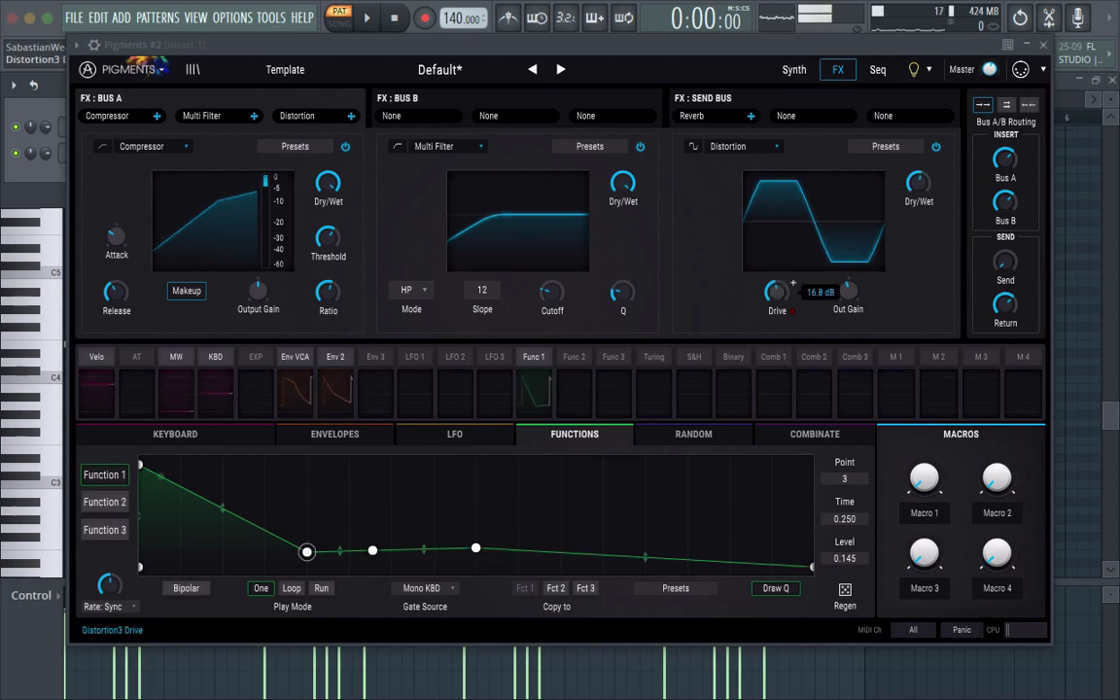
pyautogui.scroll(-5, 793, 283)
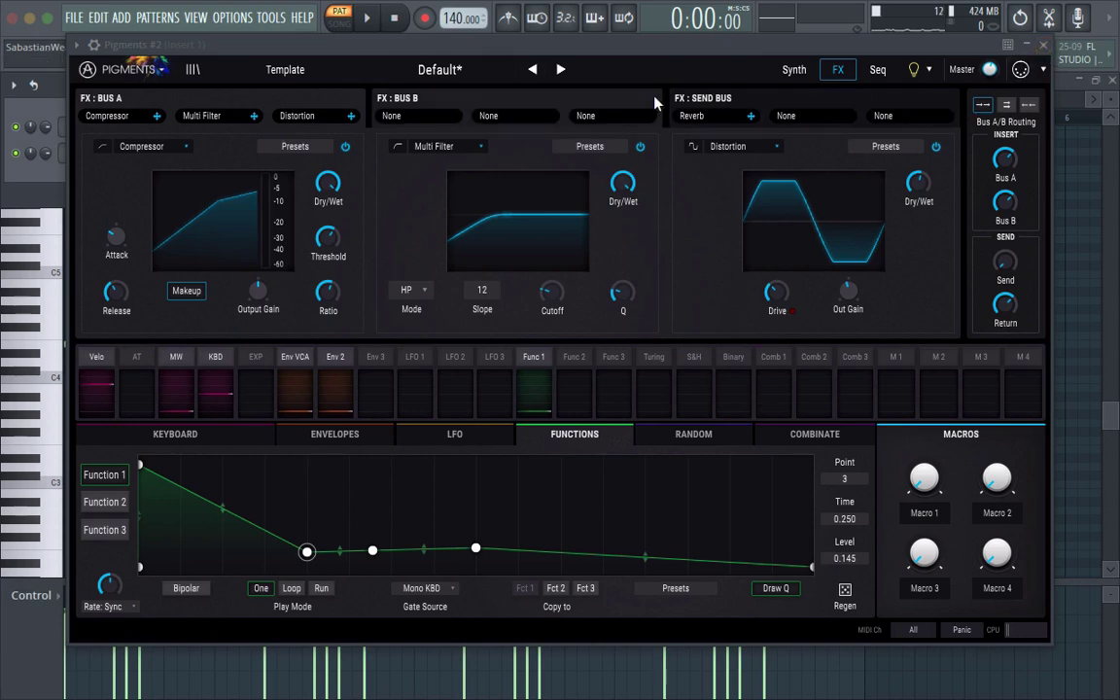
# Route Macro 1 to both engines' wavetable positions, Filter 2 frequency and Filter 1 cutoff
pyautogui.click(794, 71)
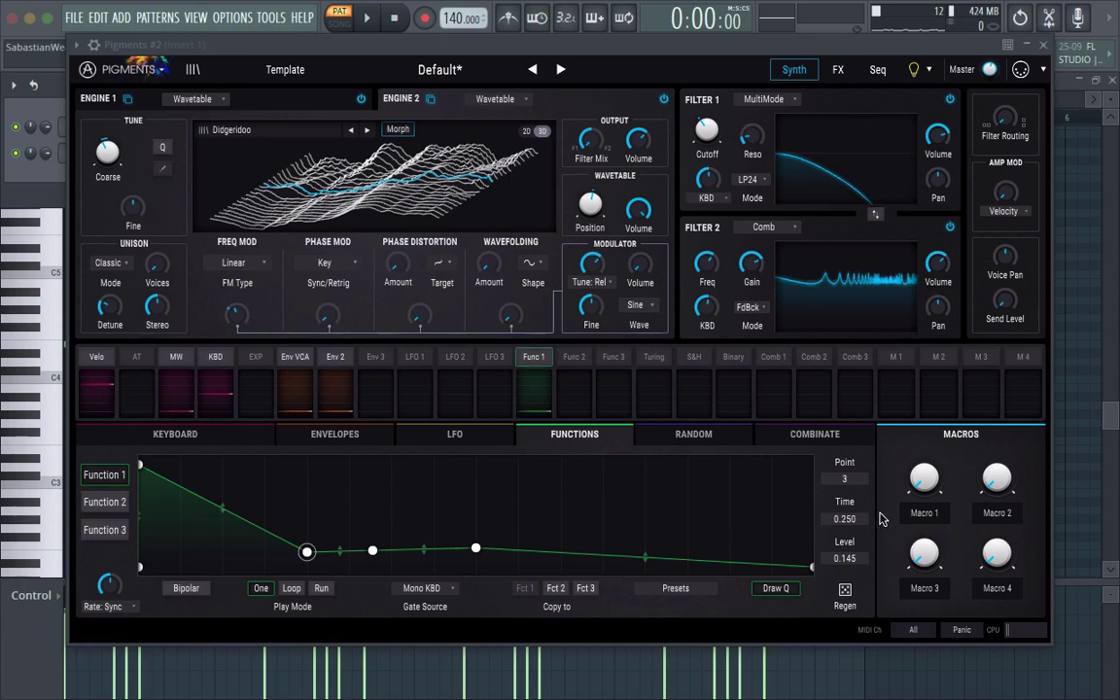
pyautogui.click(886, 368)
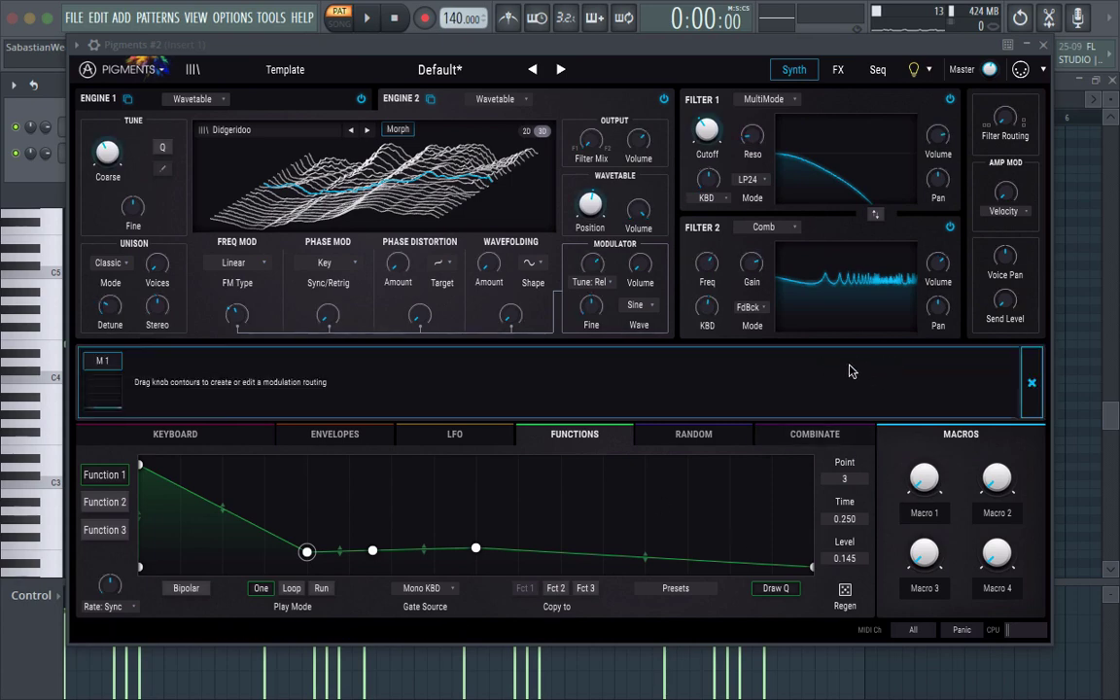
pyautogui.moveTo(580, 198)
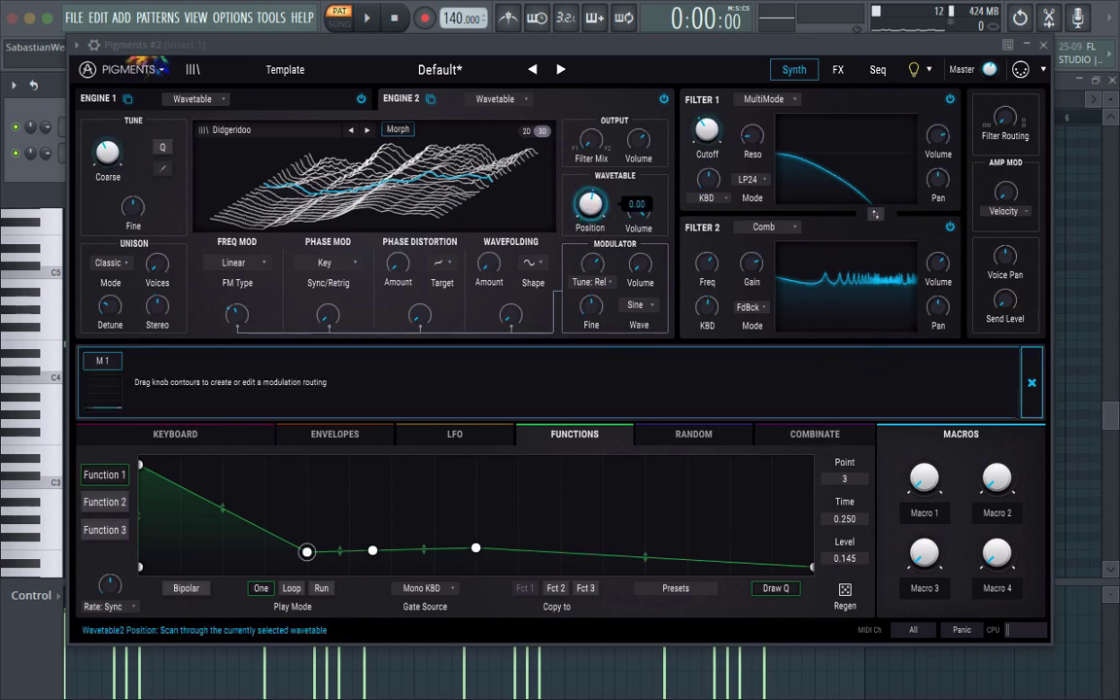
pyautogui.moveTo(580, 197); pyautogui.dragTo(580, 200)
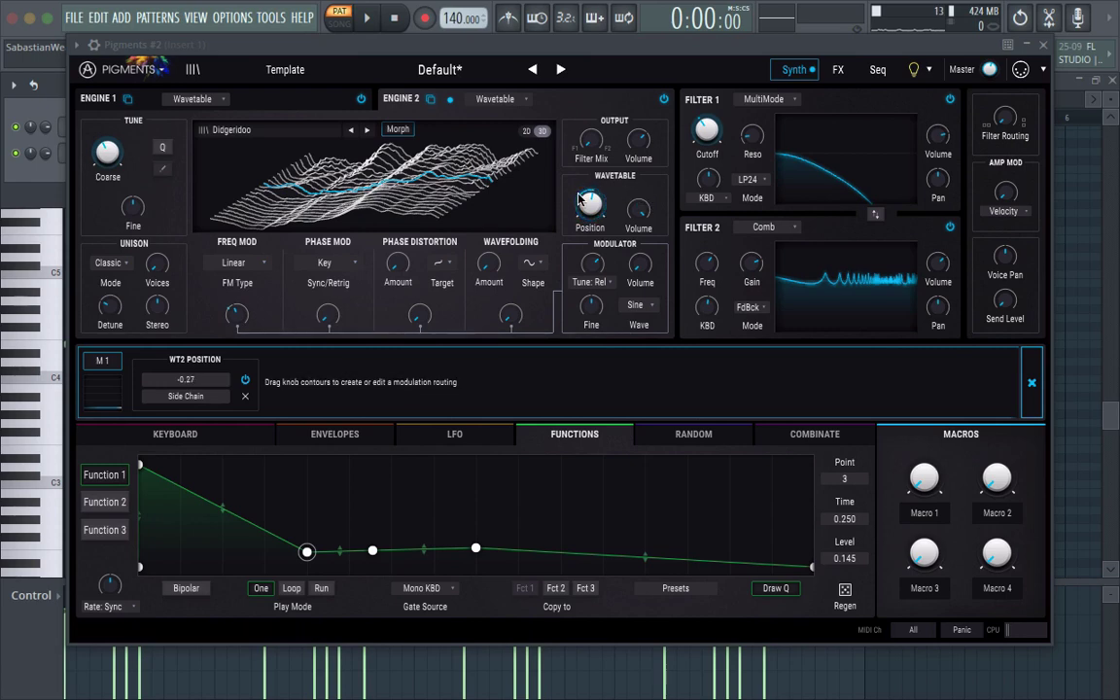
pyautogui.scroll(-1, 243, 117)
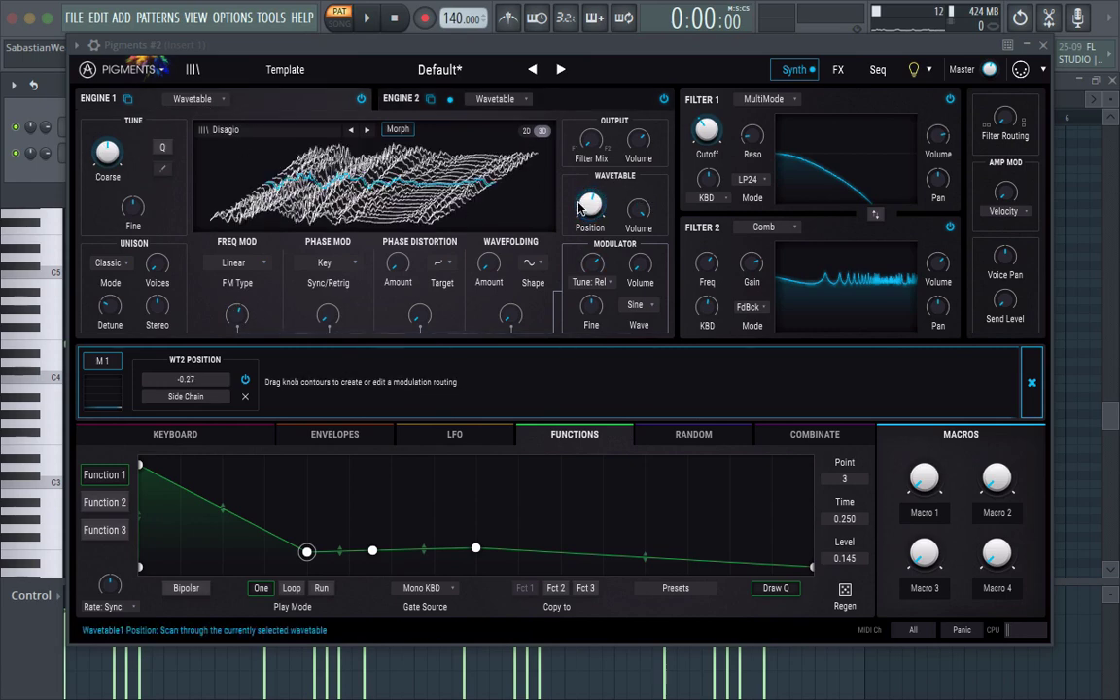
pyautogui.moveTo(589, 205); pyautogui.dragTo(589, 202)
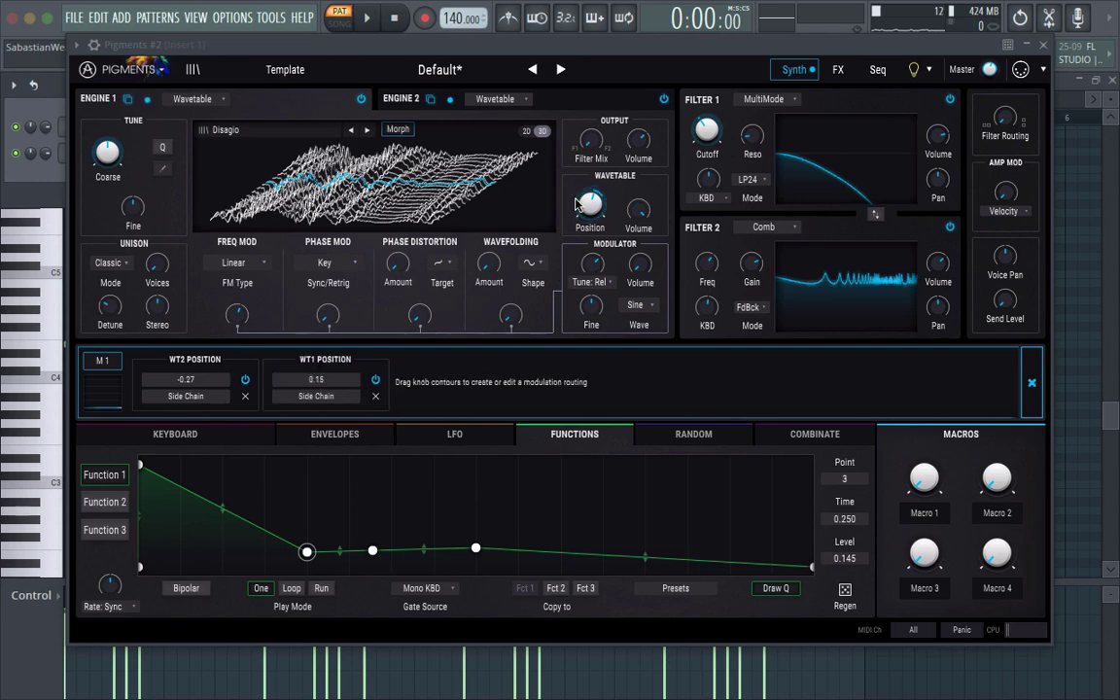
pyautogui.moveTo(707, 260); pyautogui.dragTo(707, 264)
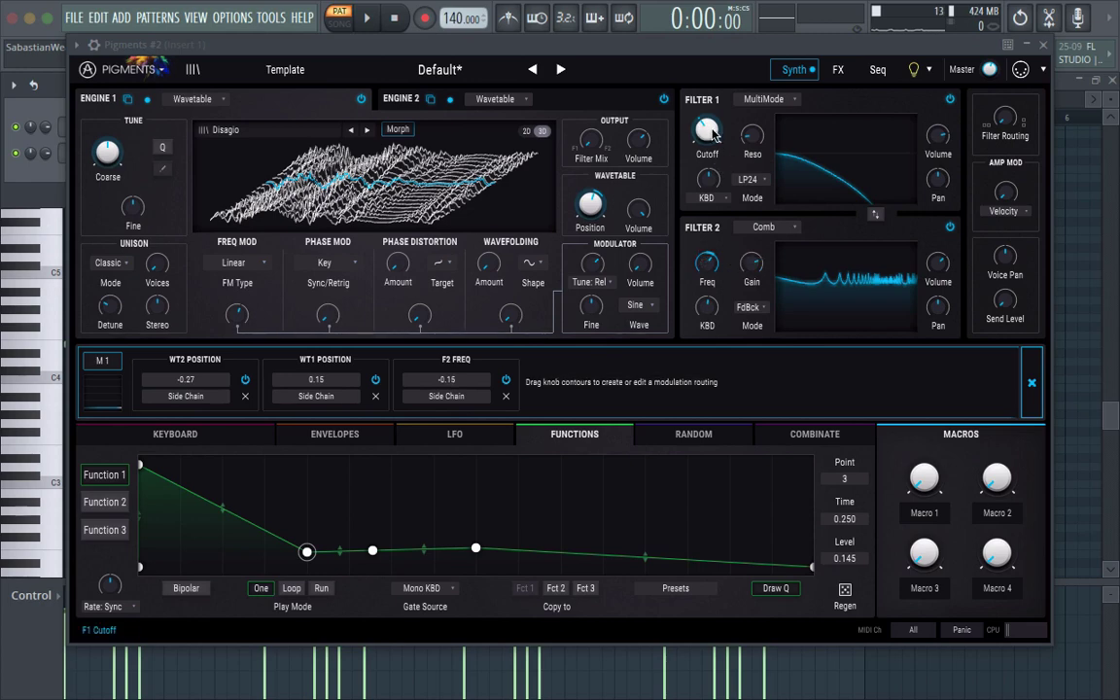
pyautogui.moveTo(707, 128); pyautogui.dragTo(707, 122)
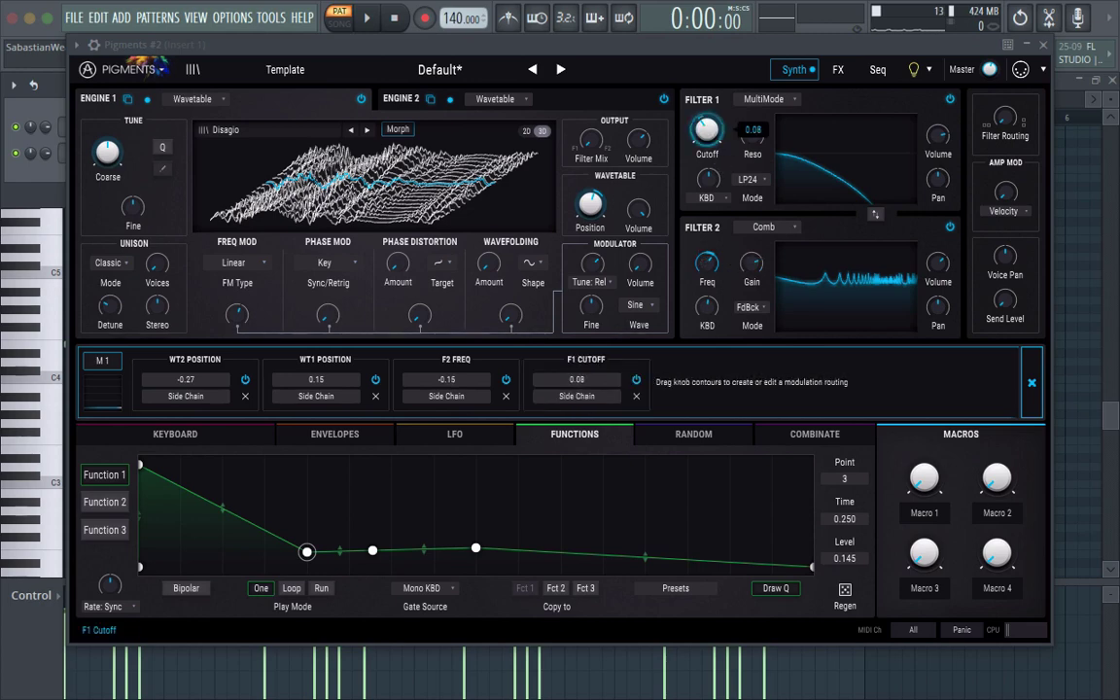
# Set Engine 1's wavefolding to shape 2 with the fold amount at zero
pyautogui.click(527, 262)
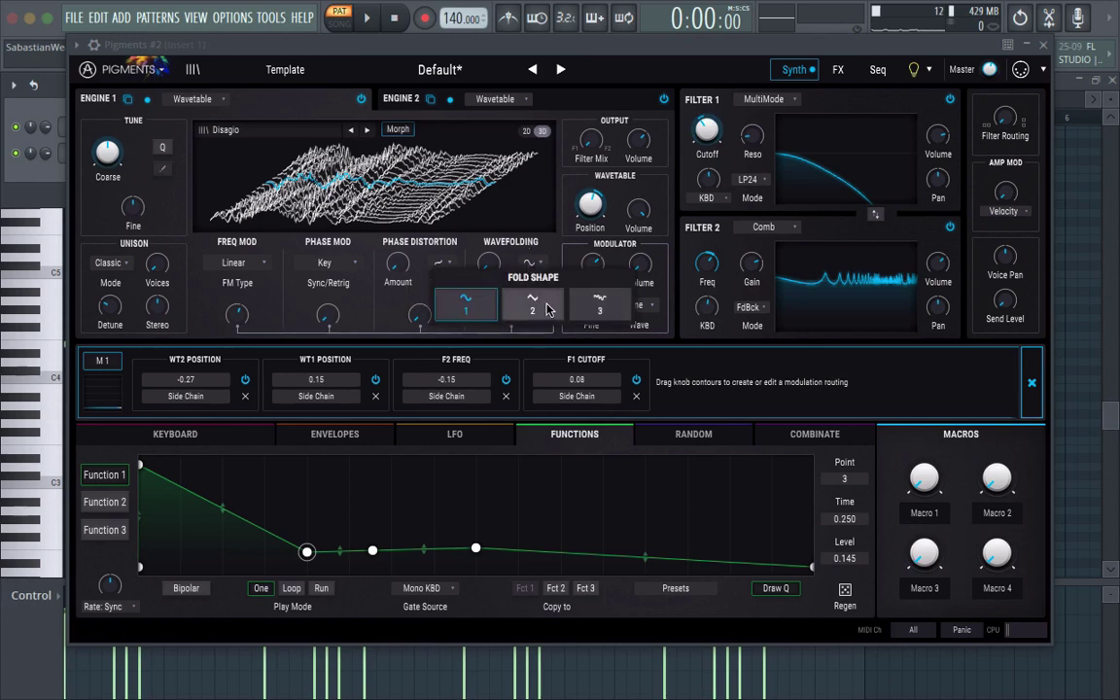
pyautogui.click(531, 304)
pyautogui.moveTo(479, 267)
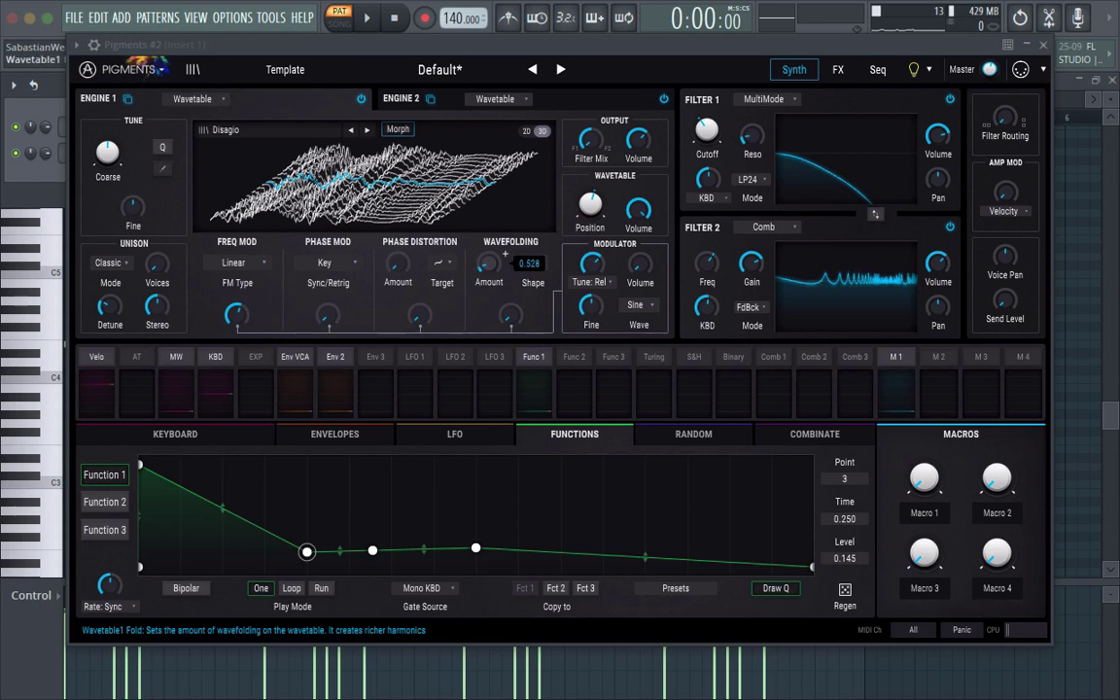
pyautogui.moveTo(505, 255); pyautogui.dragTo(478, 266)
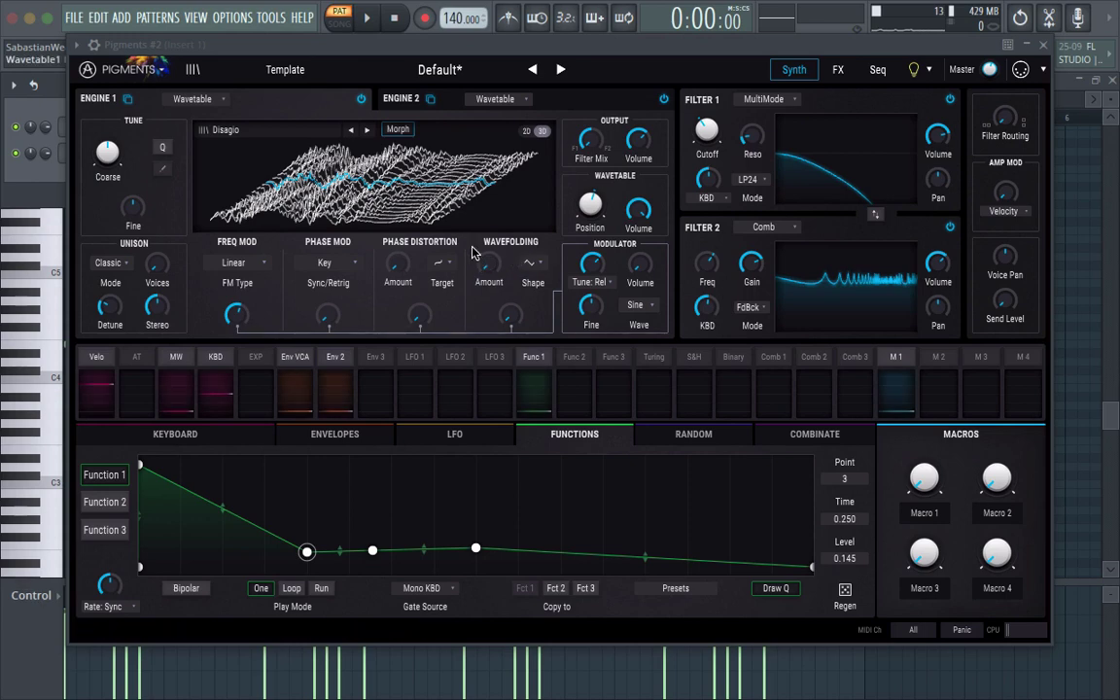
pyautogui.moveTo(505, 254)
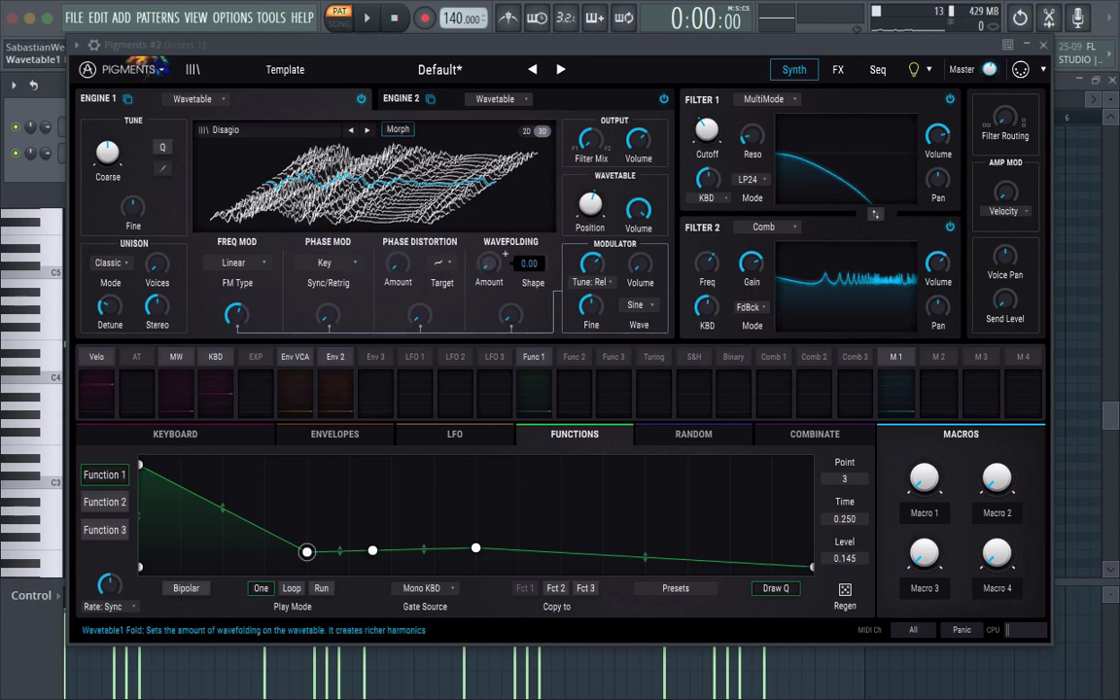
# Route Macro 1 to Engine 1's fold amount and raise Macro 1 to about 0.572
pyautogui.click(896, 355)
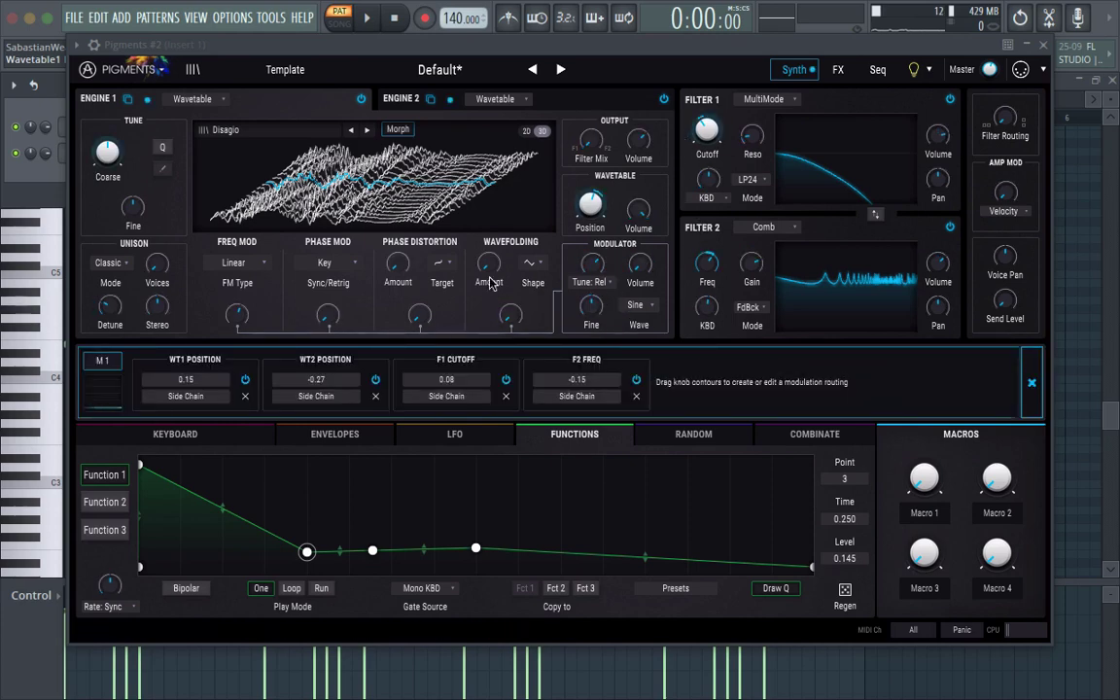
pyautogui.moveTo(489, 259); pyautogui.dragTo(489, 253)
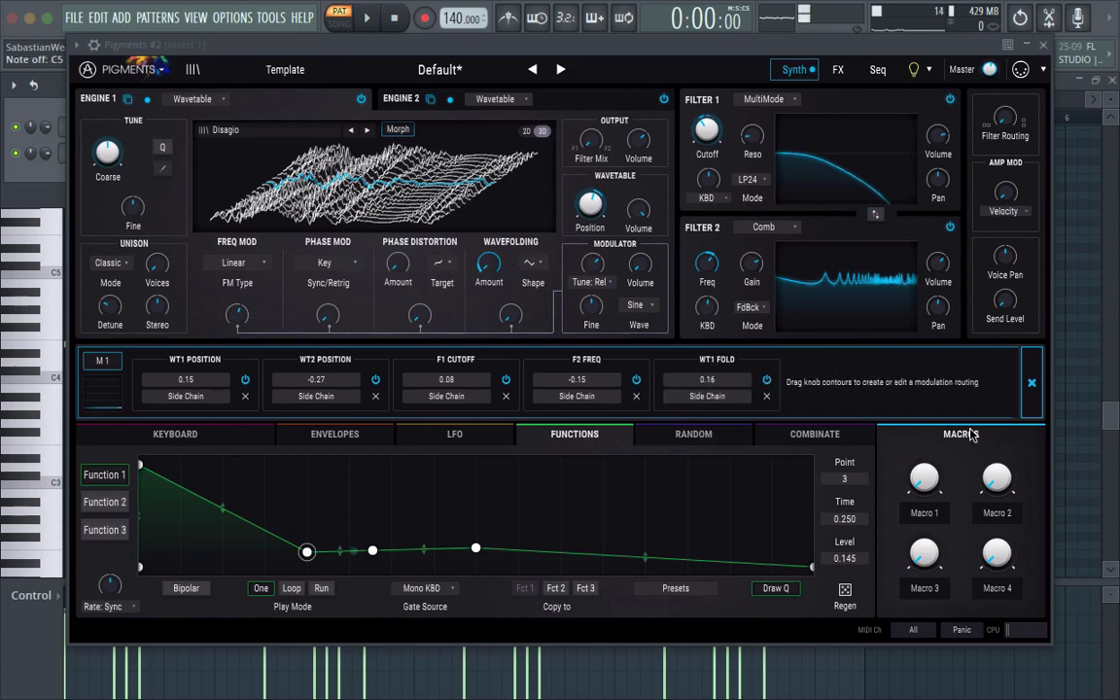
pyautogui.click(1031, 382)
pyautogui.moveTo(928, 486)
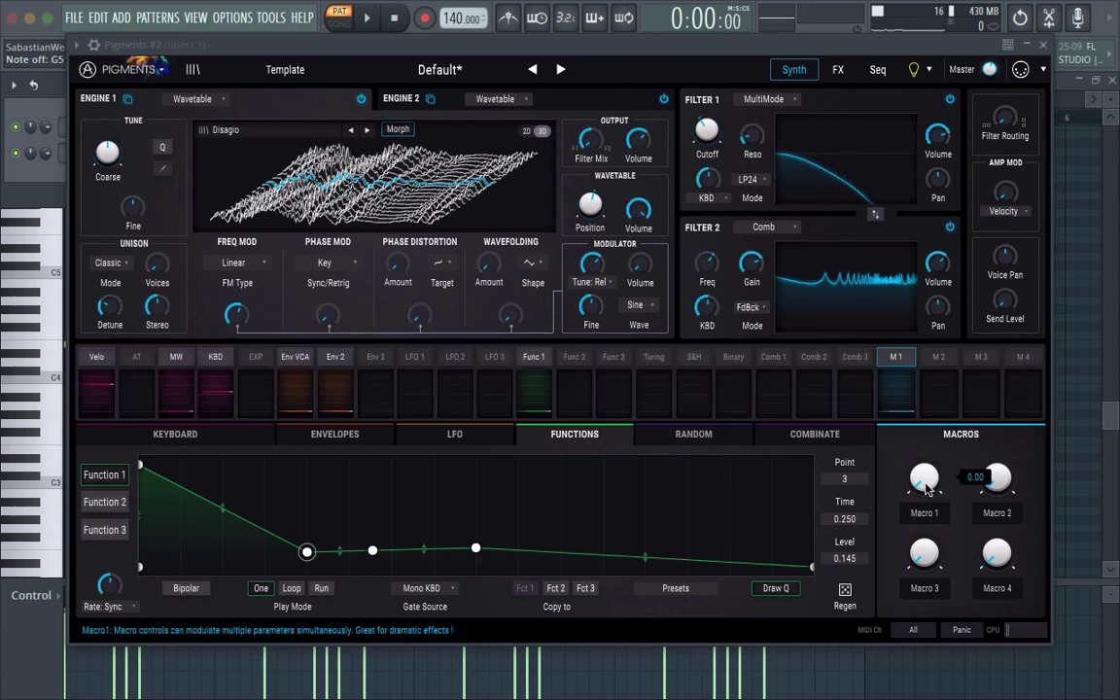
pyautogui.moveTo(927, 484); pyautogui.dragTo(927, 437)
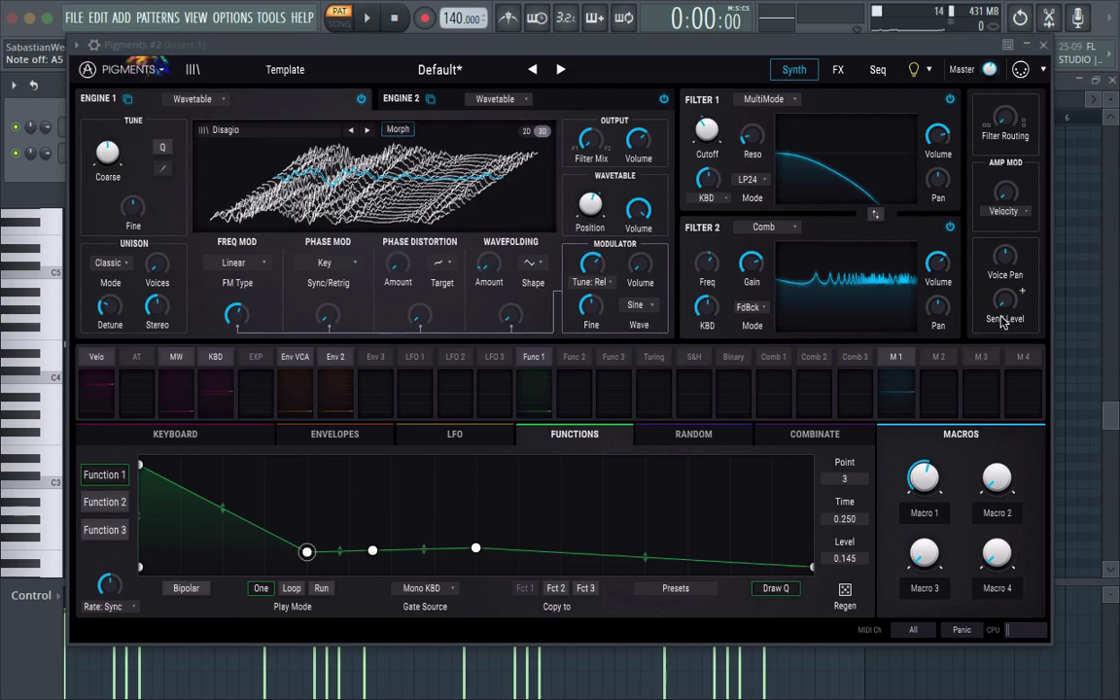
# Load the Hall preset on the send-bus reverb, giving decay near 0.311 and size 1.50
pyautogui.click(913, 69)
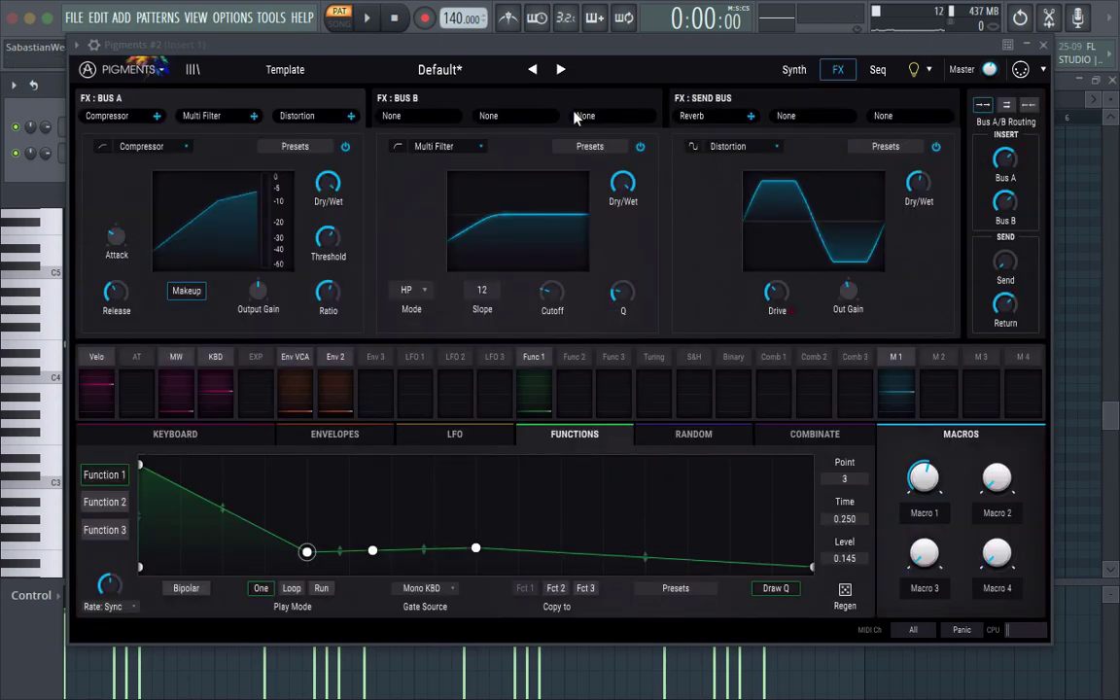
pyautogui.click(719, 100)
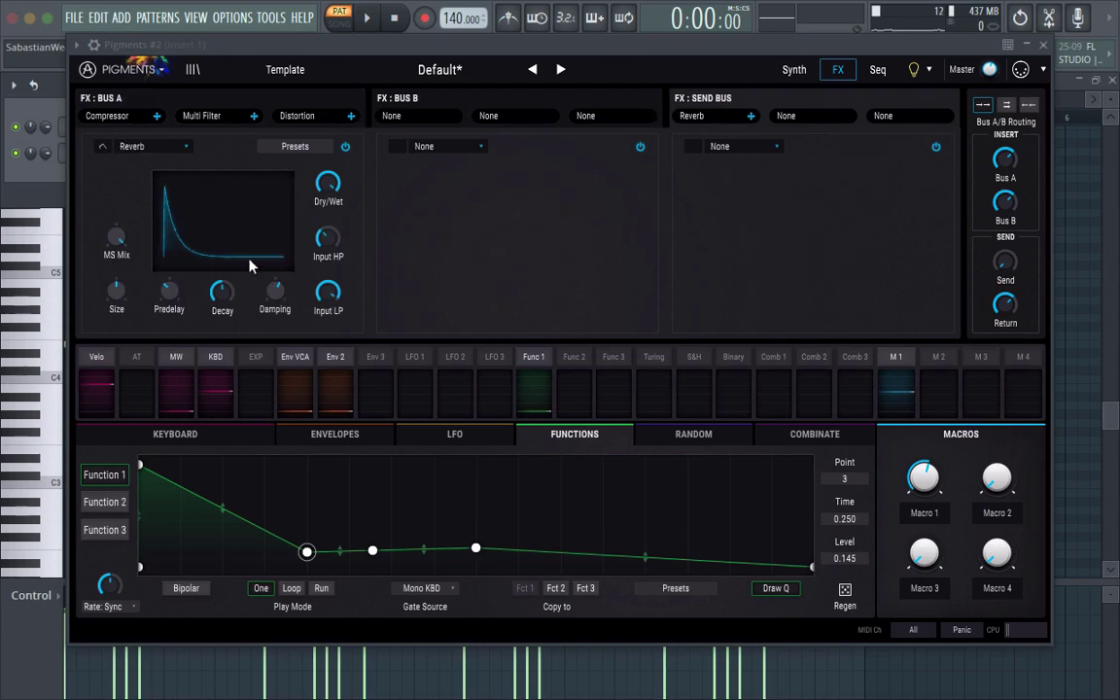
pyautogui.click(291, 147)
pyautogui.click(329, 200)
pyautogui.click(260, 146)
pyautogui.click(291, 250)
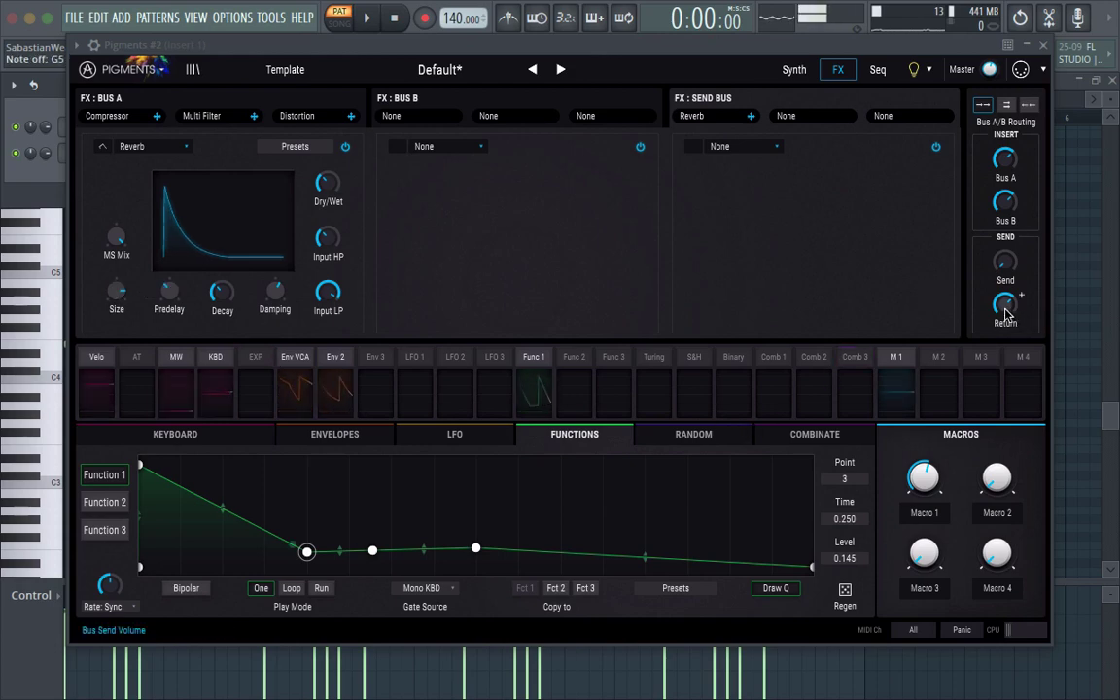
pyautogui.moveTo(1006, 261)
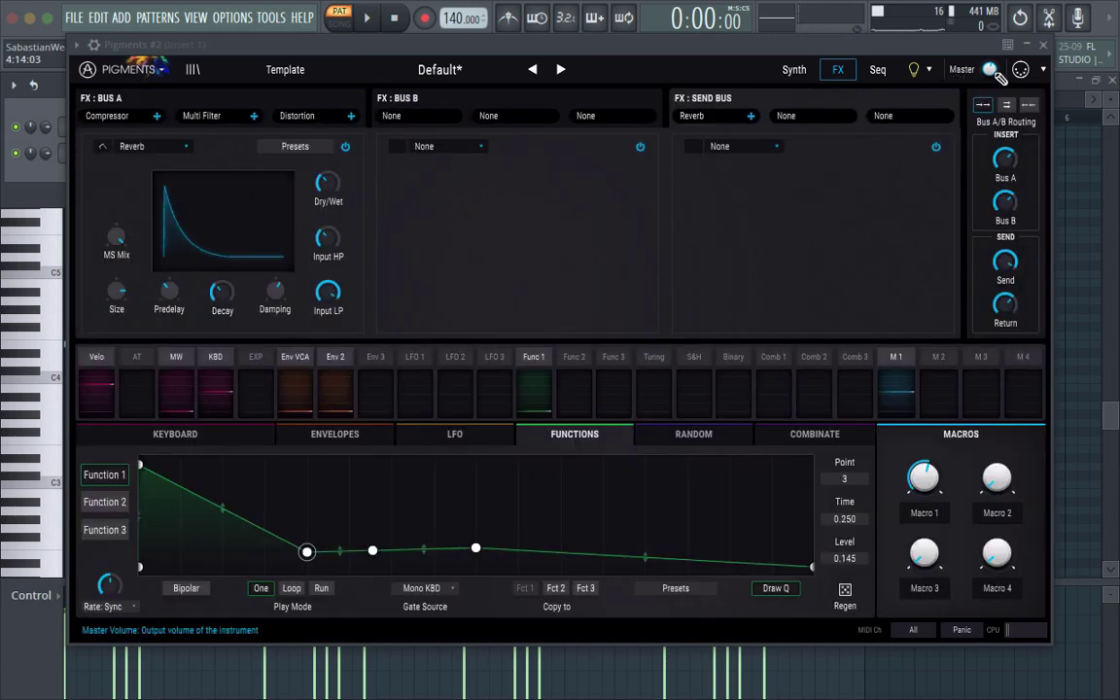
# Close the Pigments window and copy the melody notes from the first instance's piano roll
pyautogui.moveTo(992, 71); pyautogui.dragTo(991, 71)
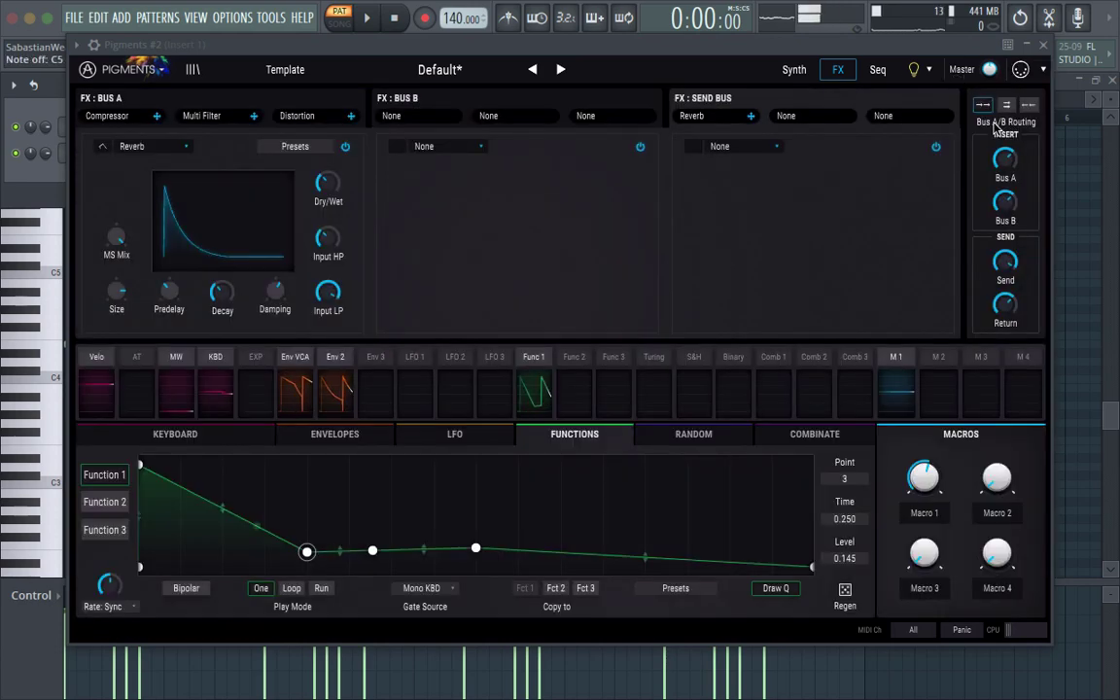
pyautogui.click(1043, 45)
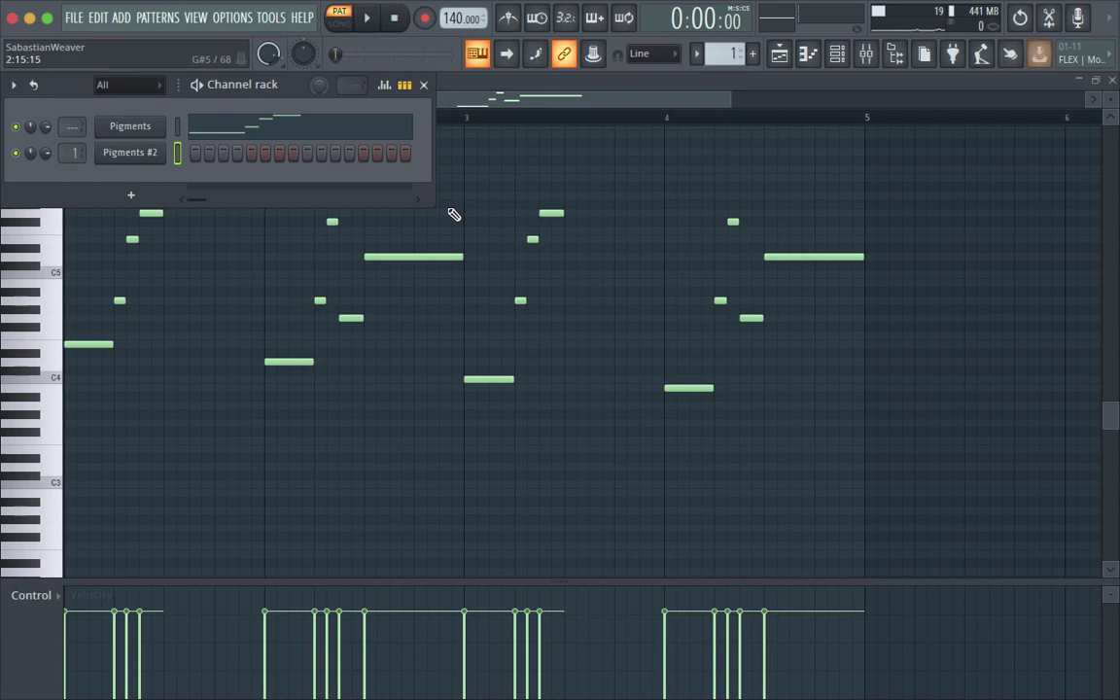
pyautogui.click(230, 126)
pyautogui.click(238, 129)
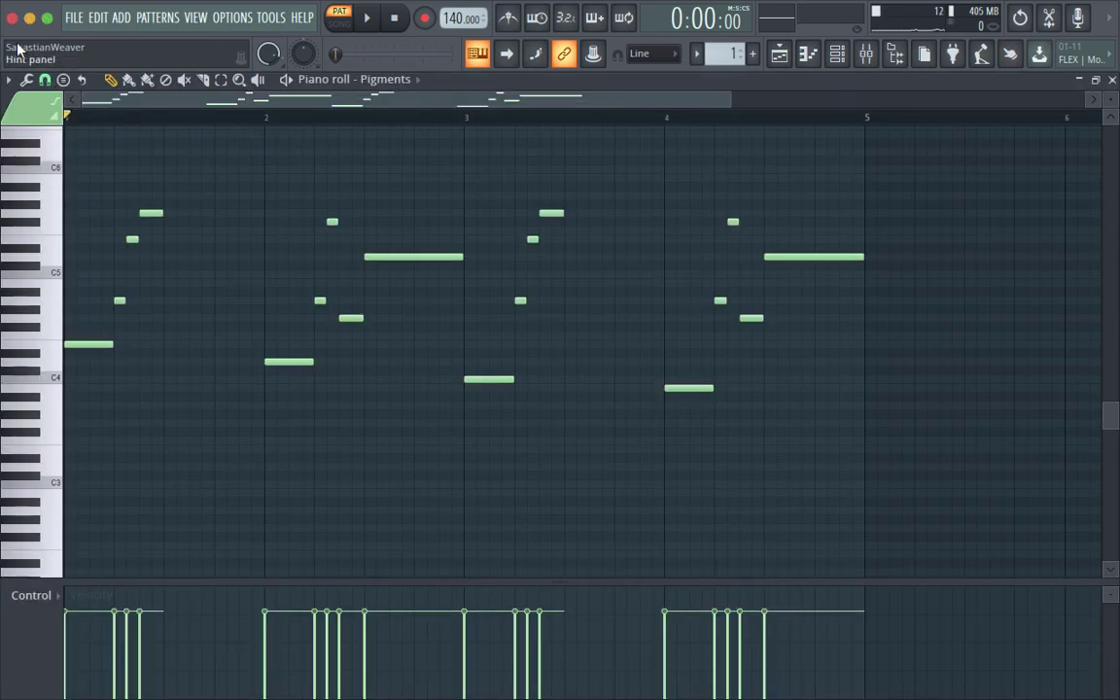
pyautogui.click(99, 20)
pyautogui.click(109, 82)
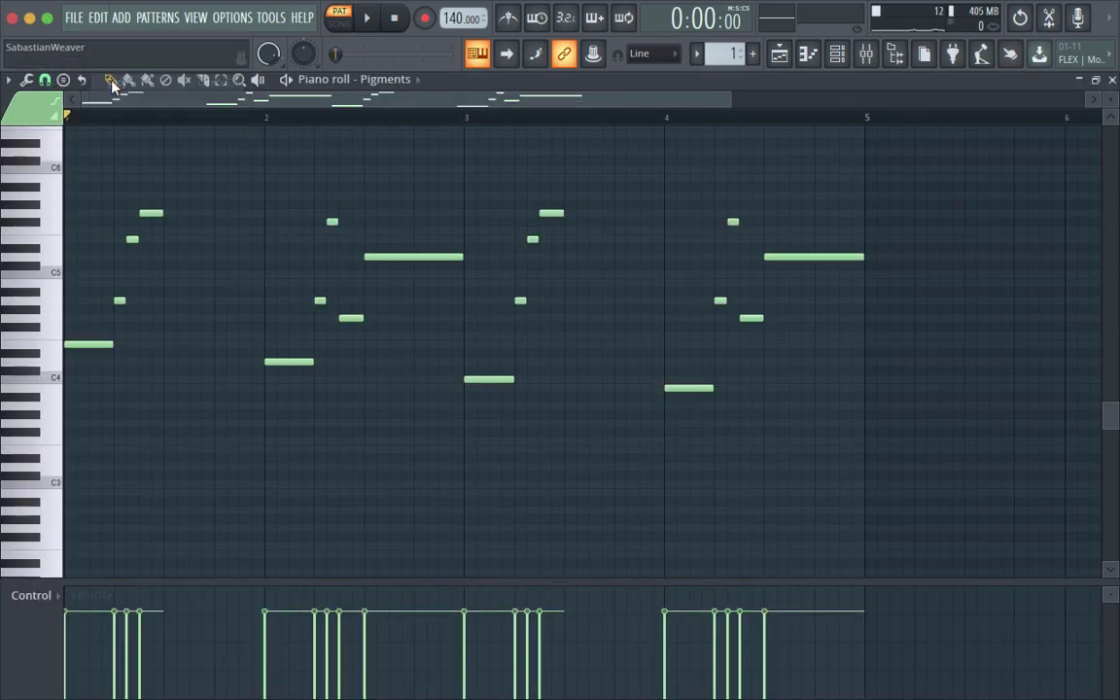
# Paste the melody into Pigments #2's piano roll, play it back, then show the Channel rack
pyautogui.click(836, 54)
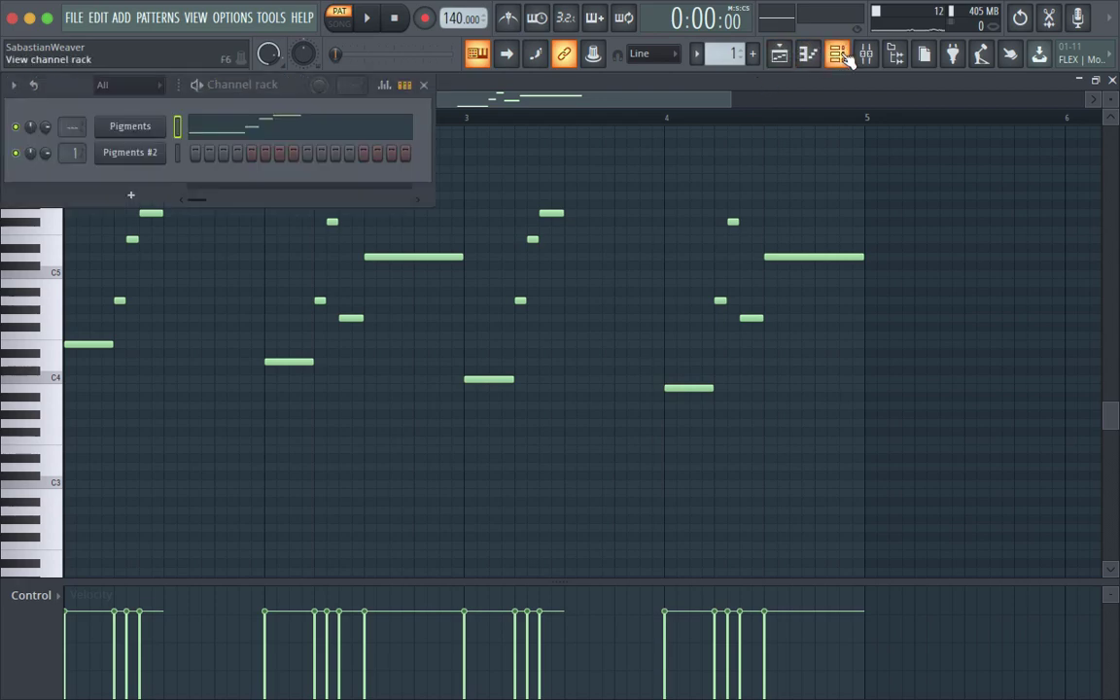
pyautogui.rightClick(116, 161)
pyautogui.click(199, 153)
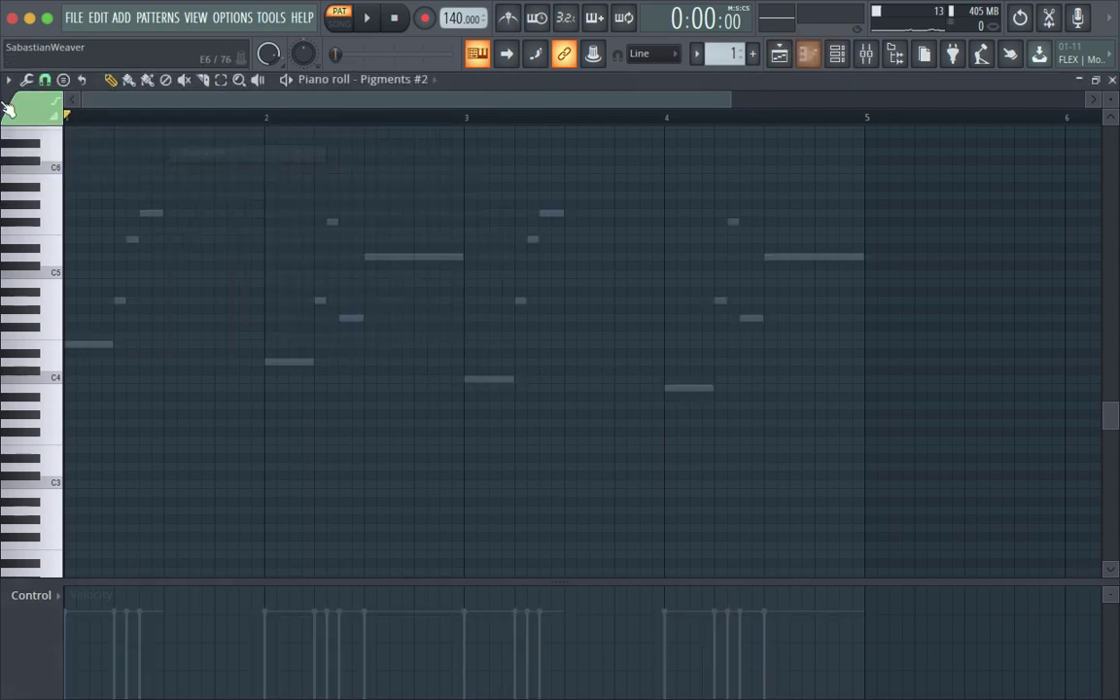
pyautogui.click(5, 81)
pyautogui.moveTo(39, 115)
pyautogui.click(148, 147)
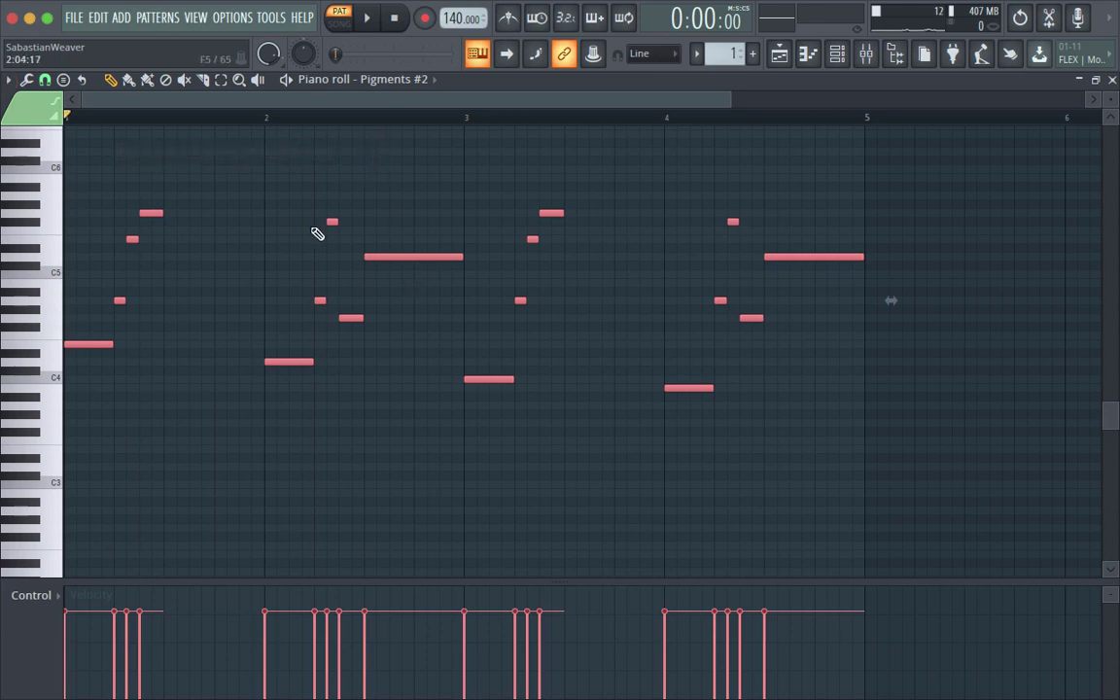
pyautogui.press('space')
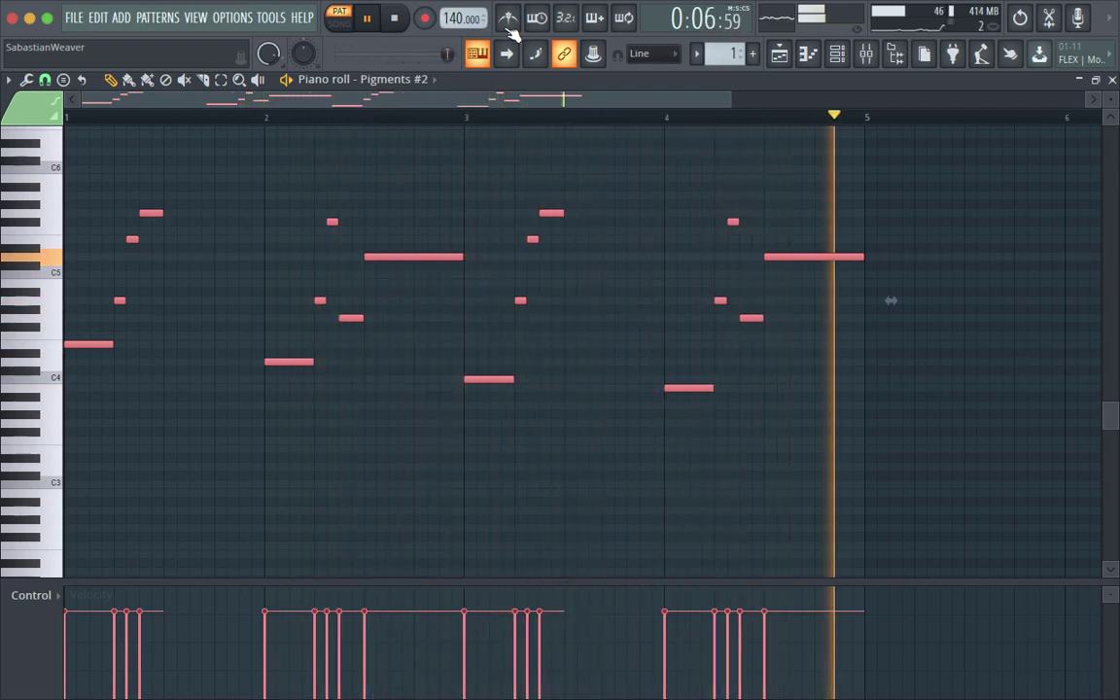
pyautogui.press('space')
pyautogui.press('F6')
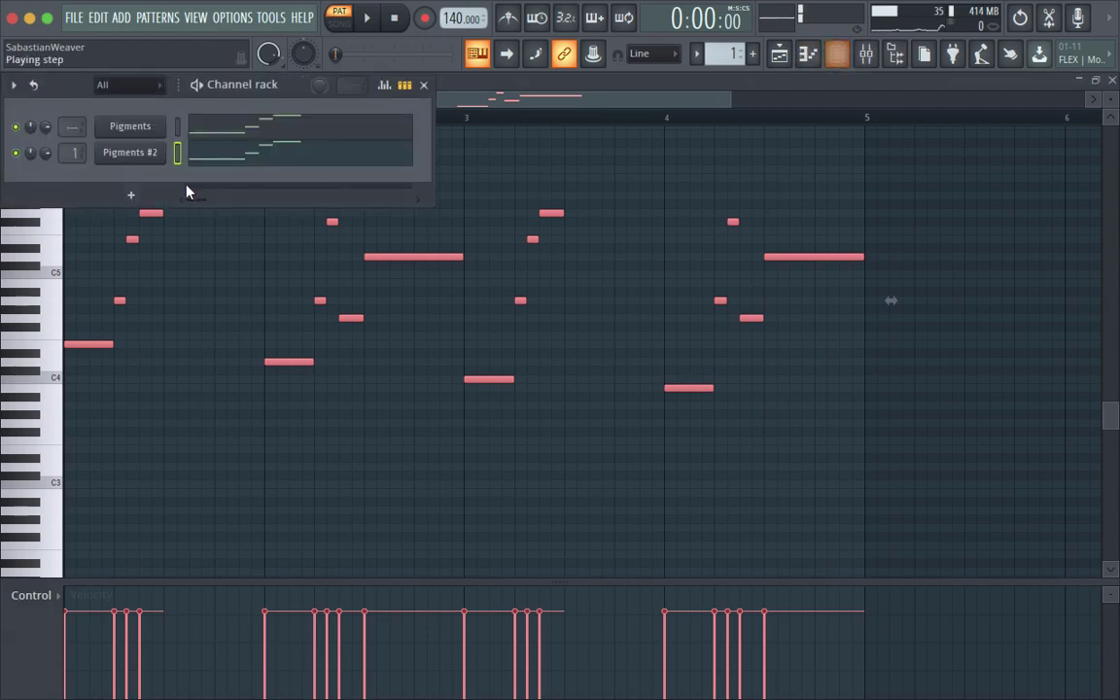
# Open Pigments #2 and view Engine 2's Didgeridoo wavetable during playback, then reopen the plugin window
pyautogui.click(126, 157)
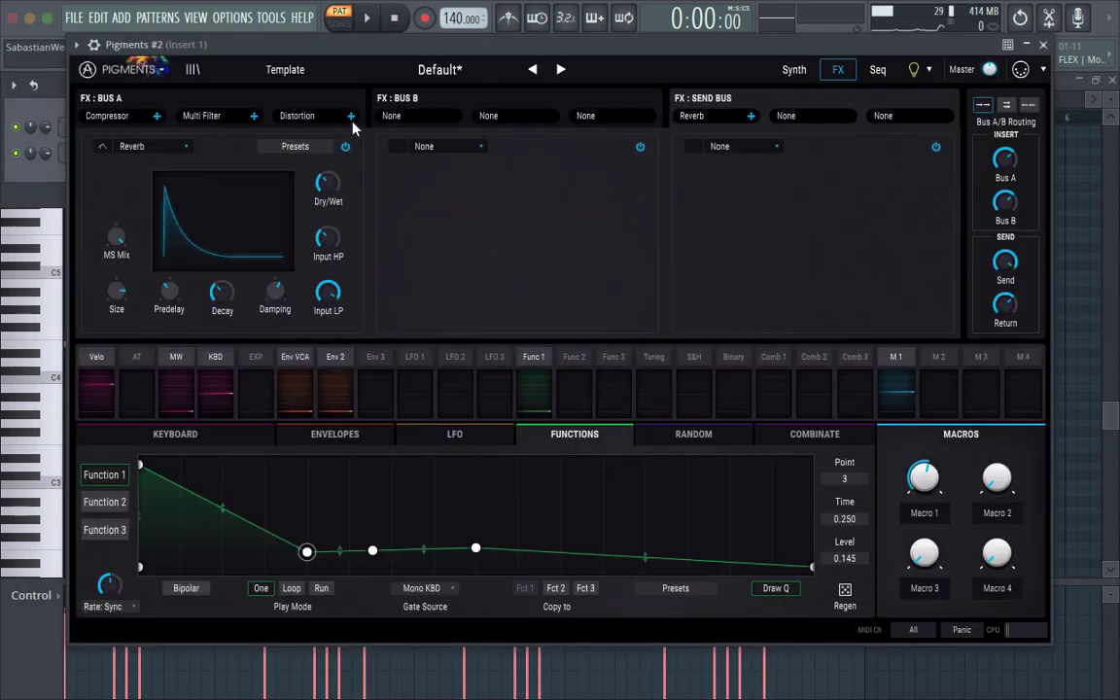
pyautogui.click(795, 70)
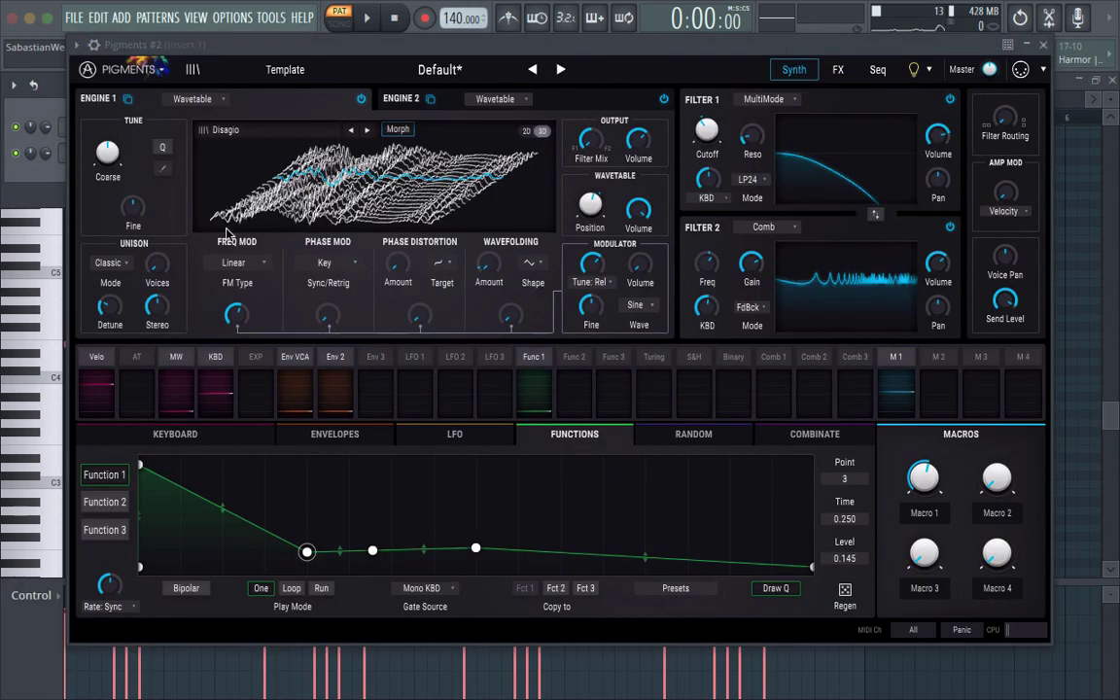
pyautogui.click(389, 101)
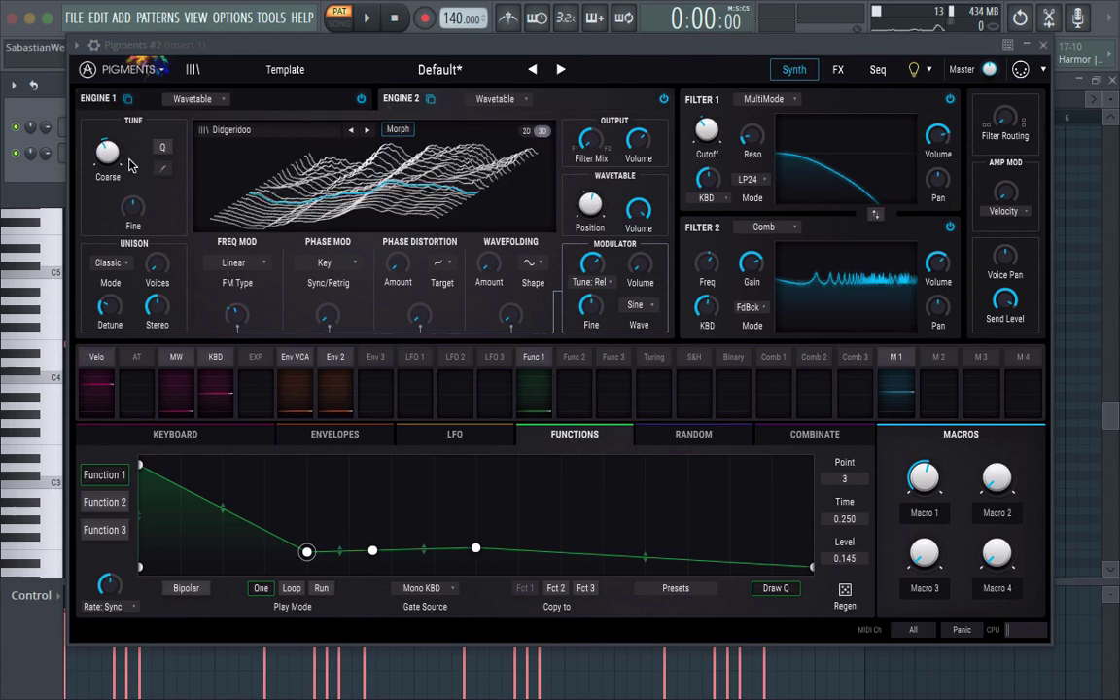
pyautogui.press('space')
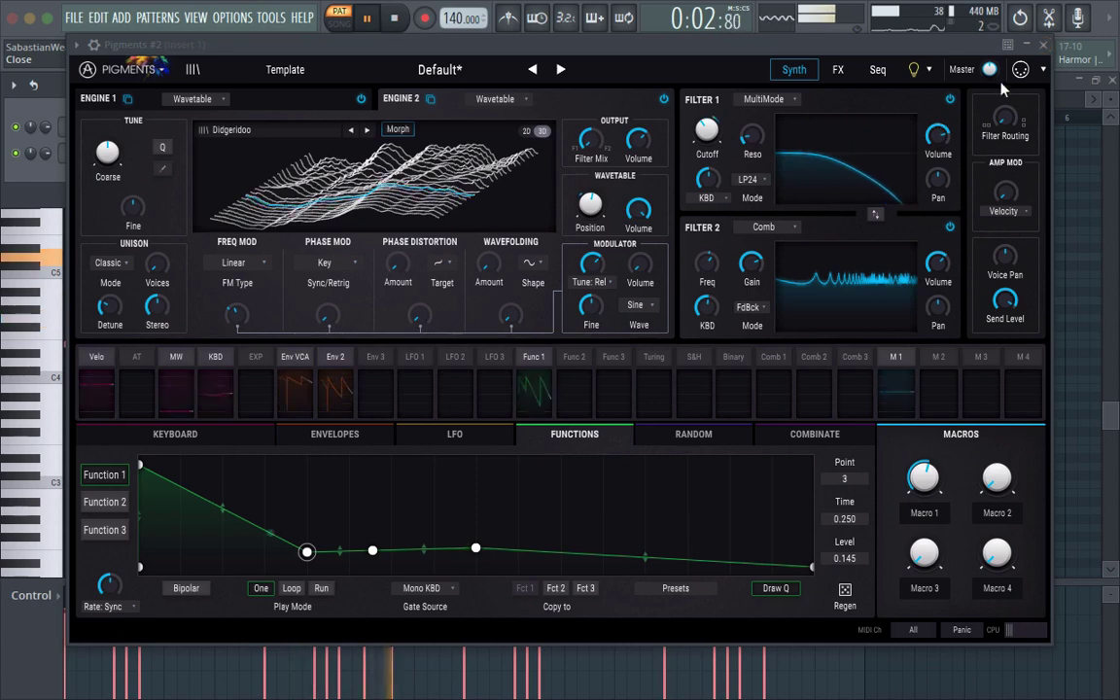
pyautogui.click(1043, 45)
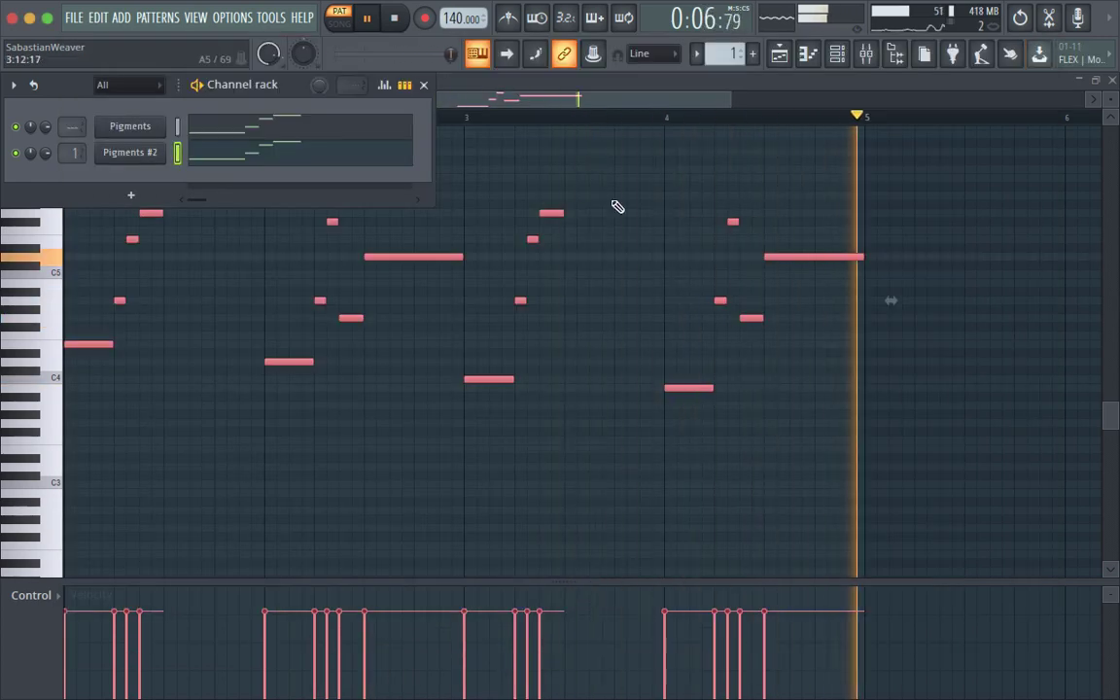
pyautogui.press('space')
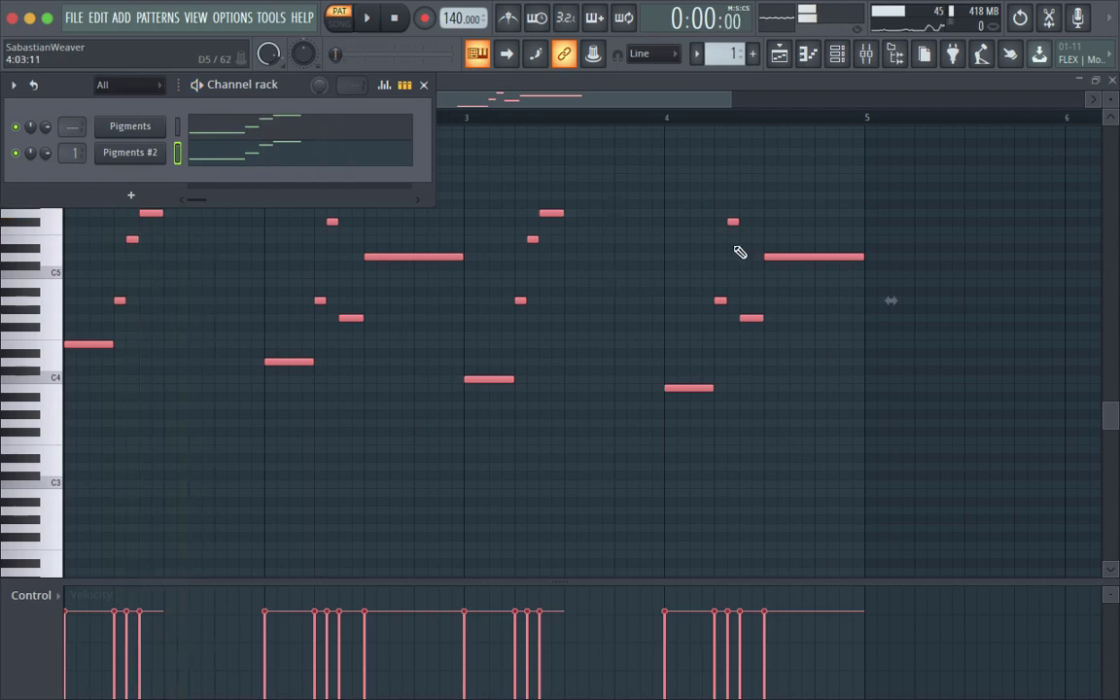
pyautogui.click(834, 56)
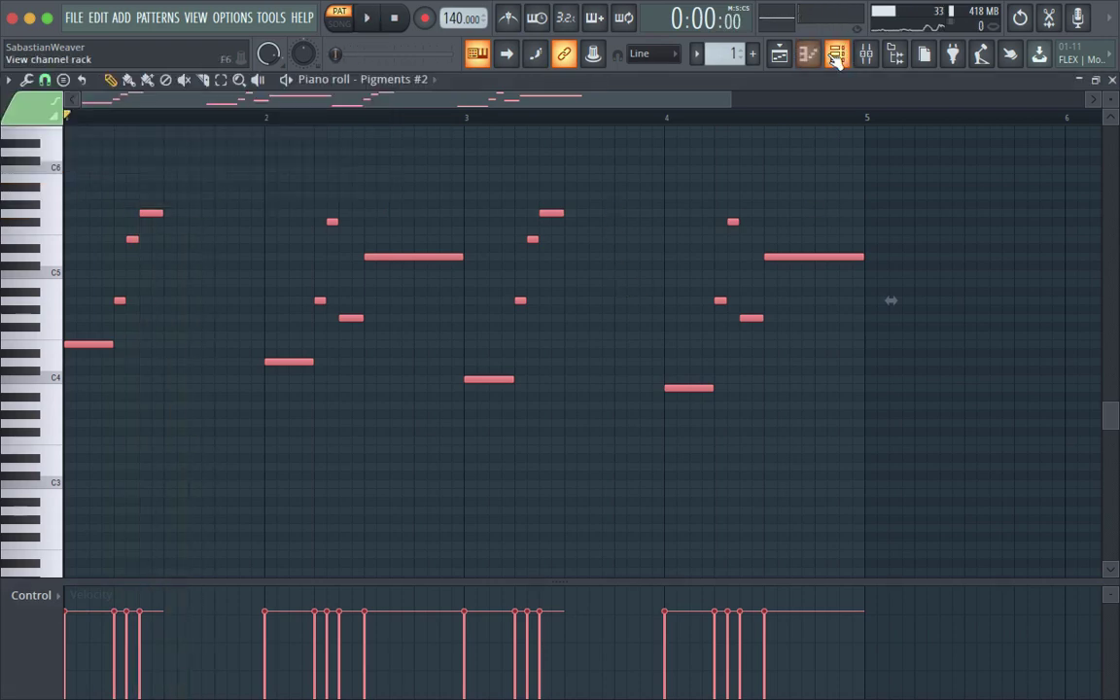
pyautogui.click(834, 57)
pyautogui.click(139, 154)
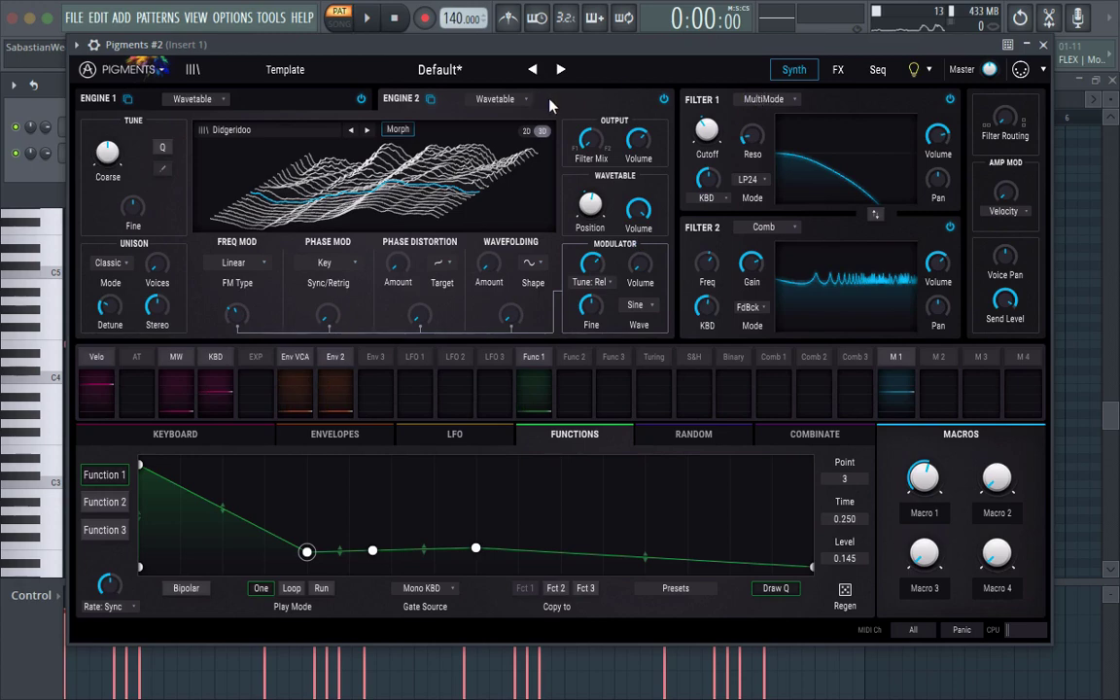
# Put a Param EQ in Bus B's first slot and cut the curve around band 2
pyautogui.click(838, 71)
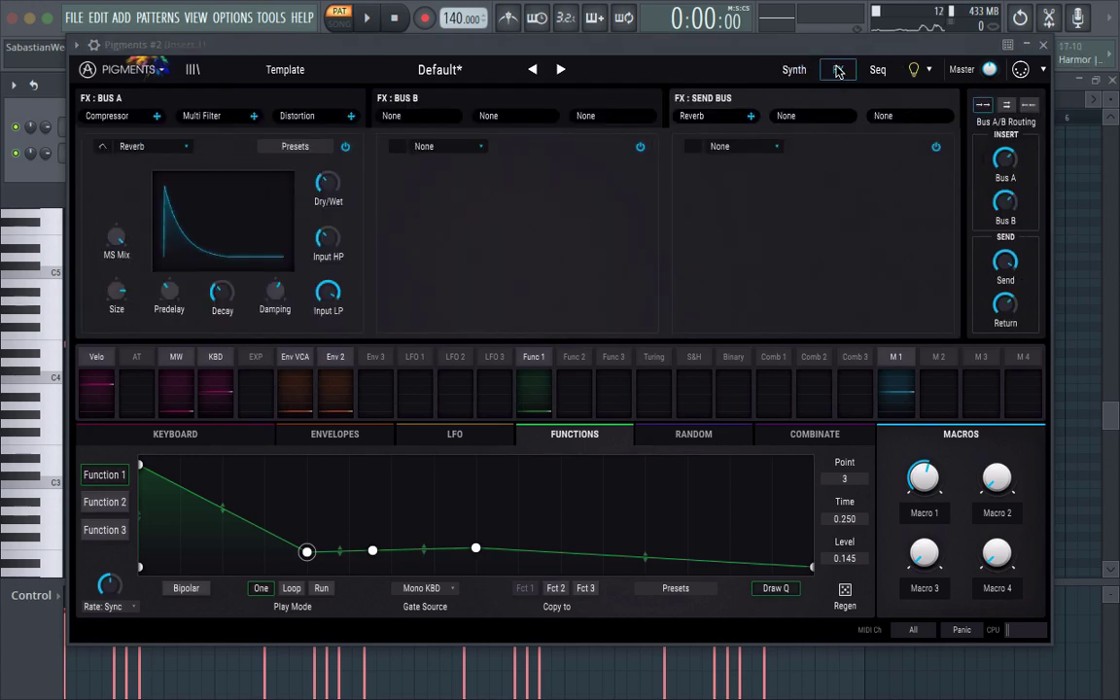
pyautogui.click(273, 101)
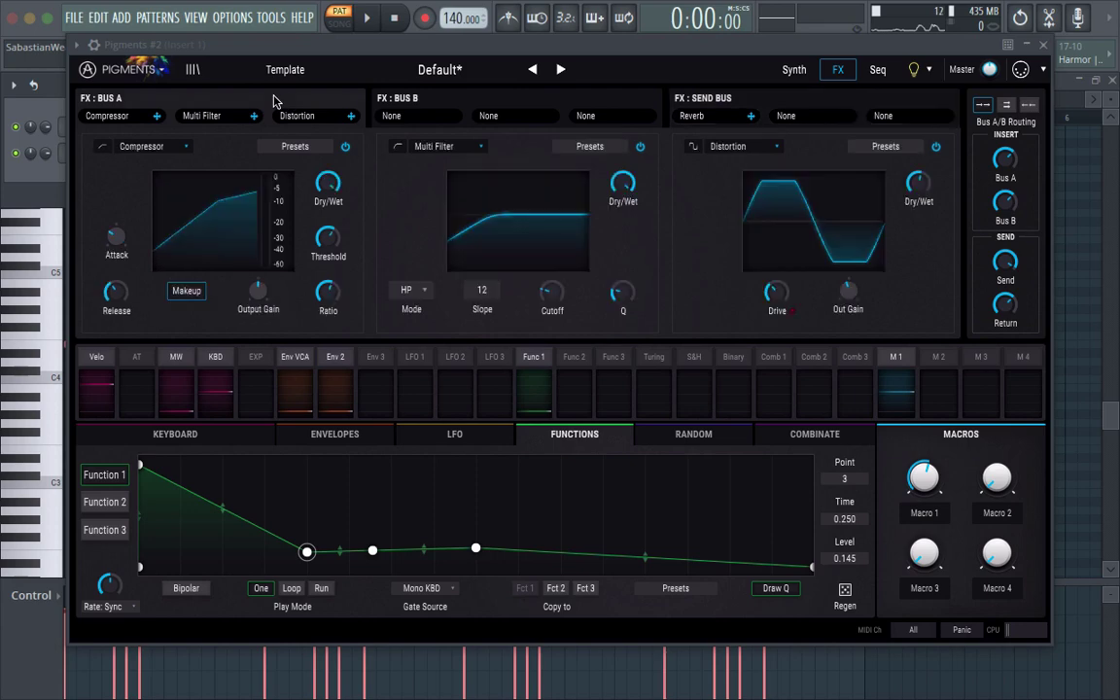
pyautogui.click(412, 101)
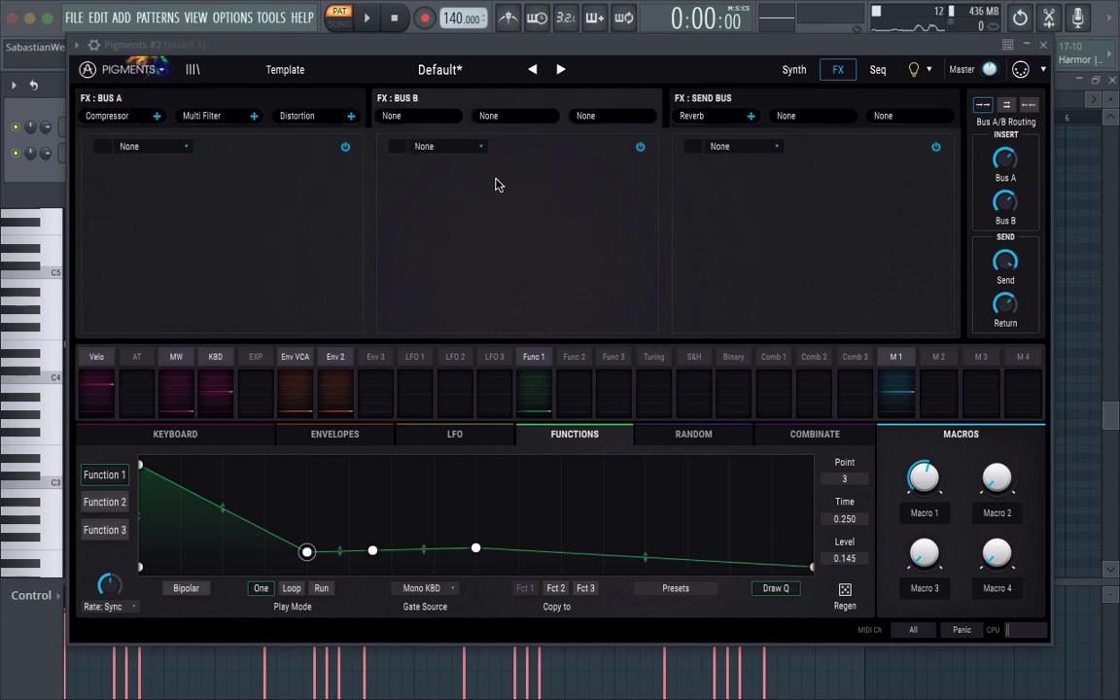
pyautogui.click(139, 149)
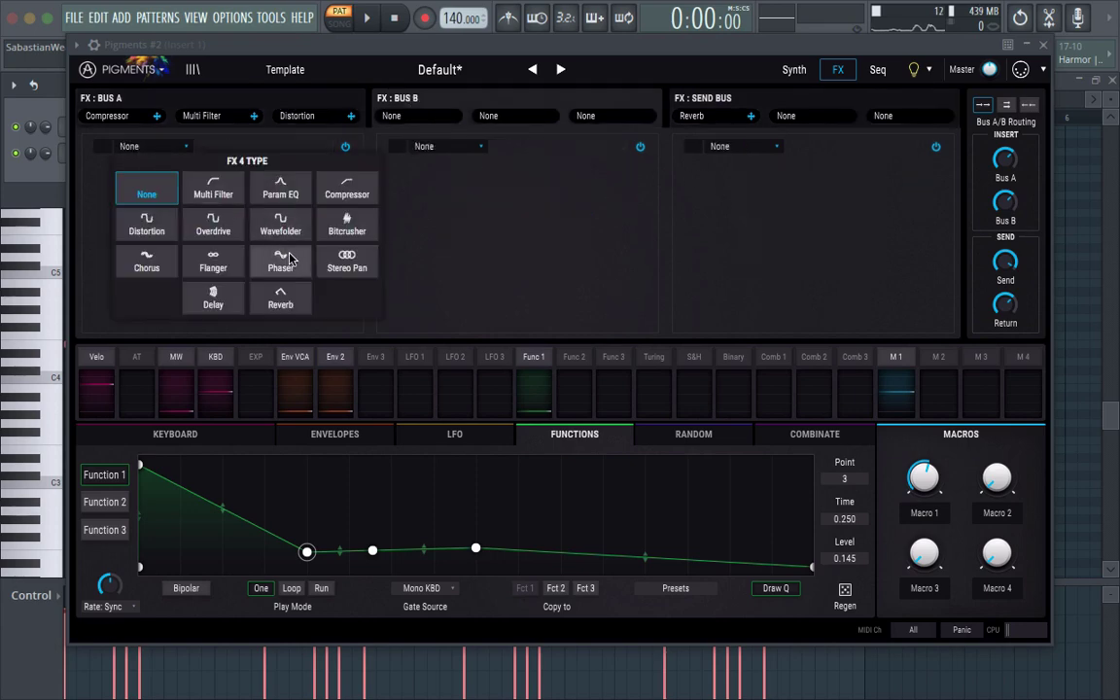
pyautogui.click(281, 186)
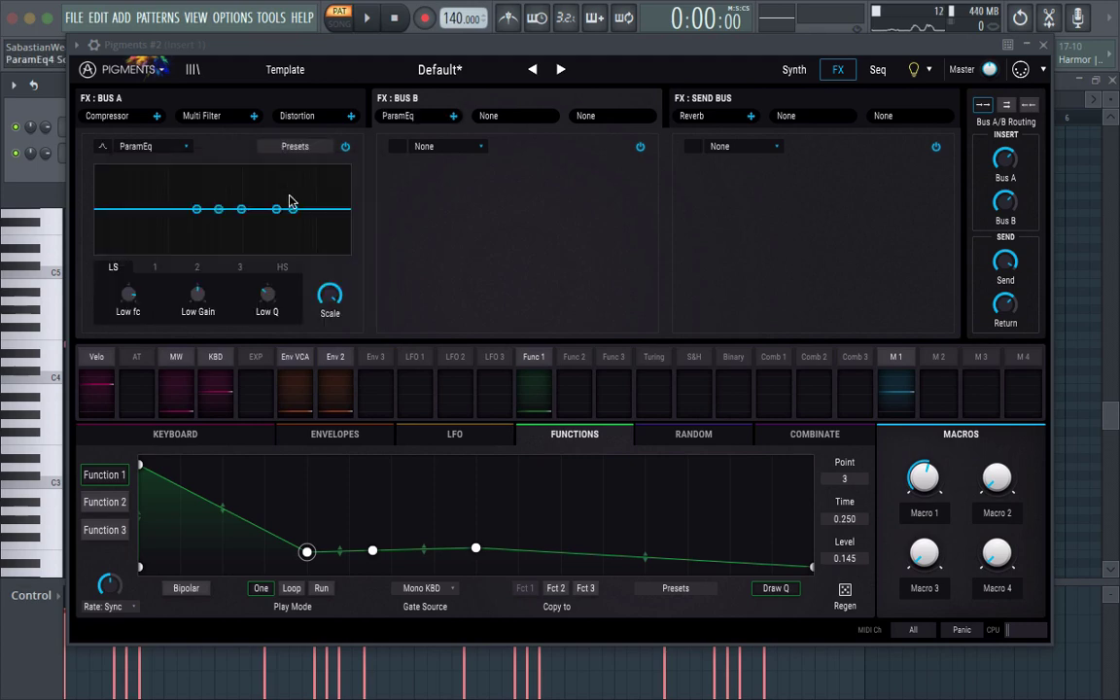
pyautogui.press('space')
pyautogui.moveTo(243, 209)
pyautogui.mouseDown()
pyautogui.moveTo(251, 175)
pyautogui.moveTo(252, 231)
pyautogui.mouseUp()
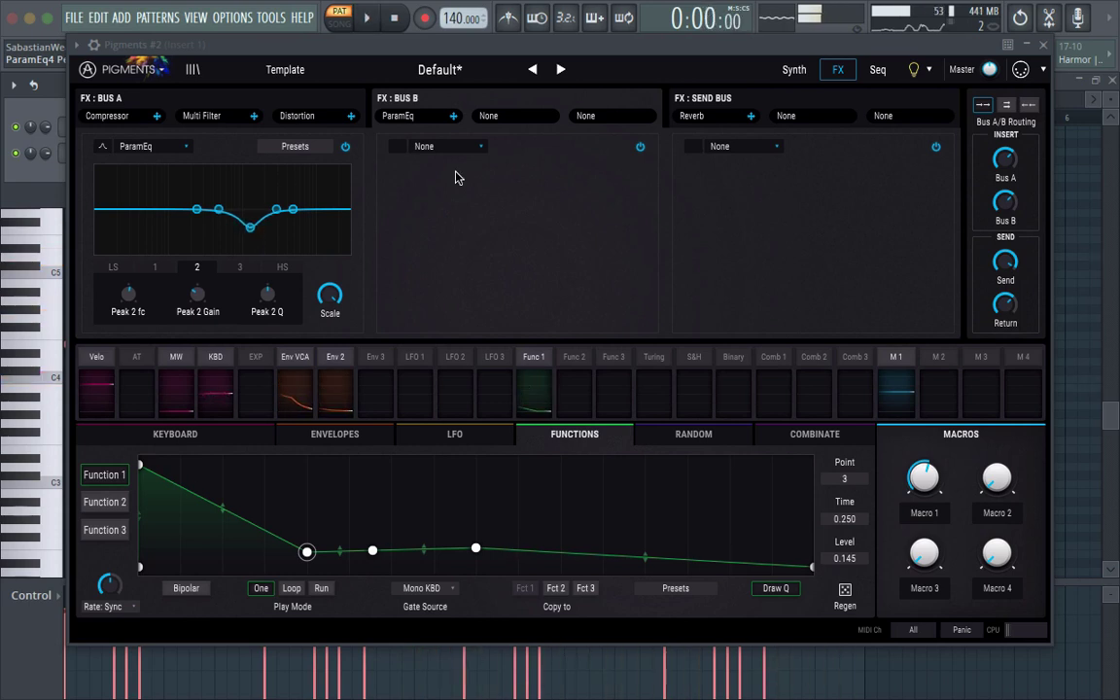
pyautogui.press('space')
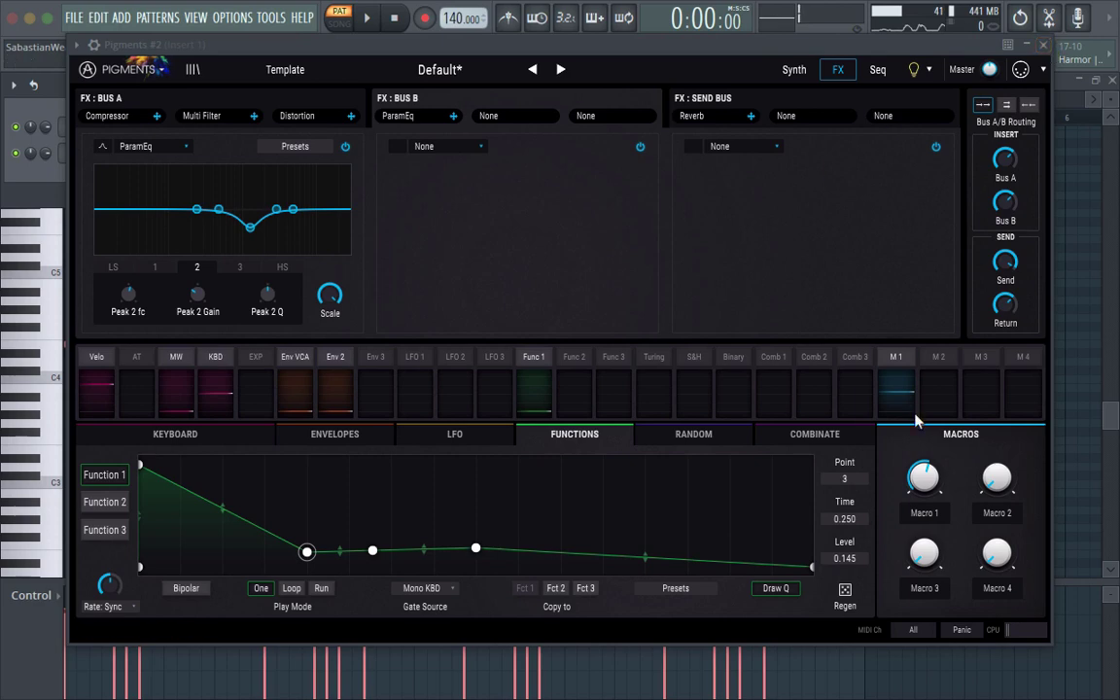
# Turn Macro 1 down to about 0.07 while the pattern plays, then stop playback
pyautogui.scroll(2, 908, 486)
pyautogui.press('space')
pyautogui.moveTo(909, 486); pyautogui.dragTo(909, 553)
pyautogui.moveTo(993, 256)
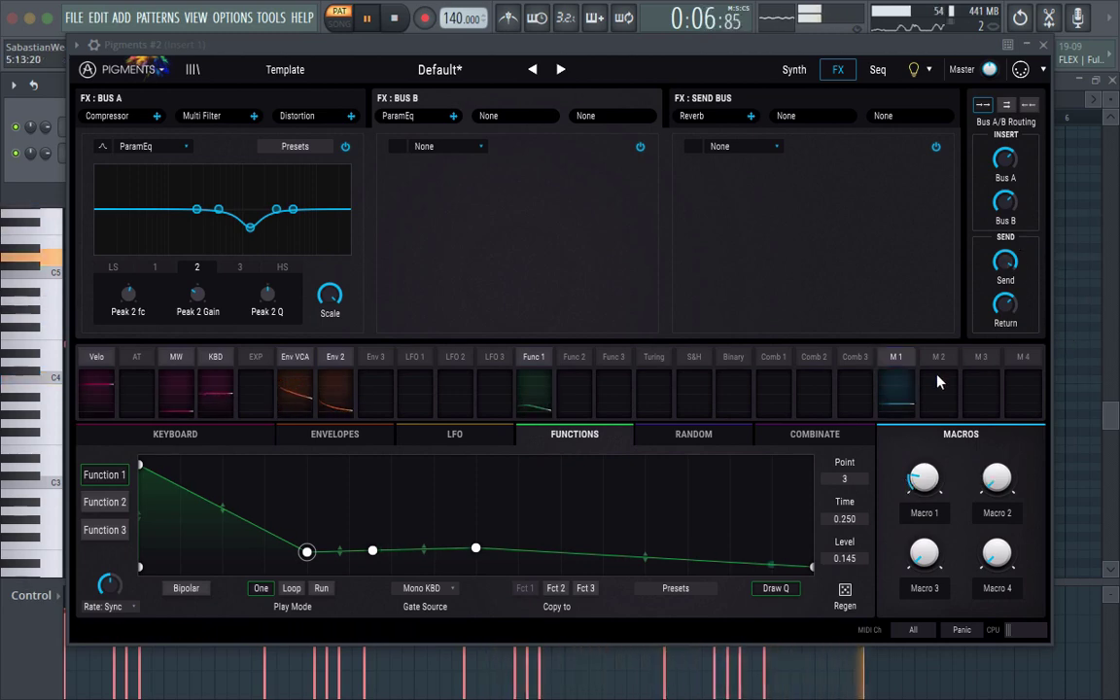
pyautogui.moveTo(918, 476)
pyautogui.scroll(-5, 919, 476)
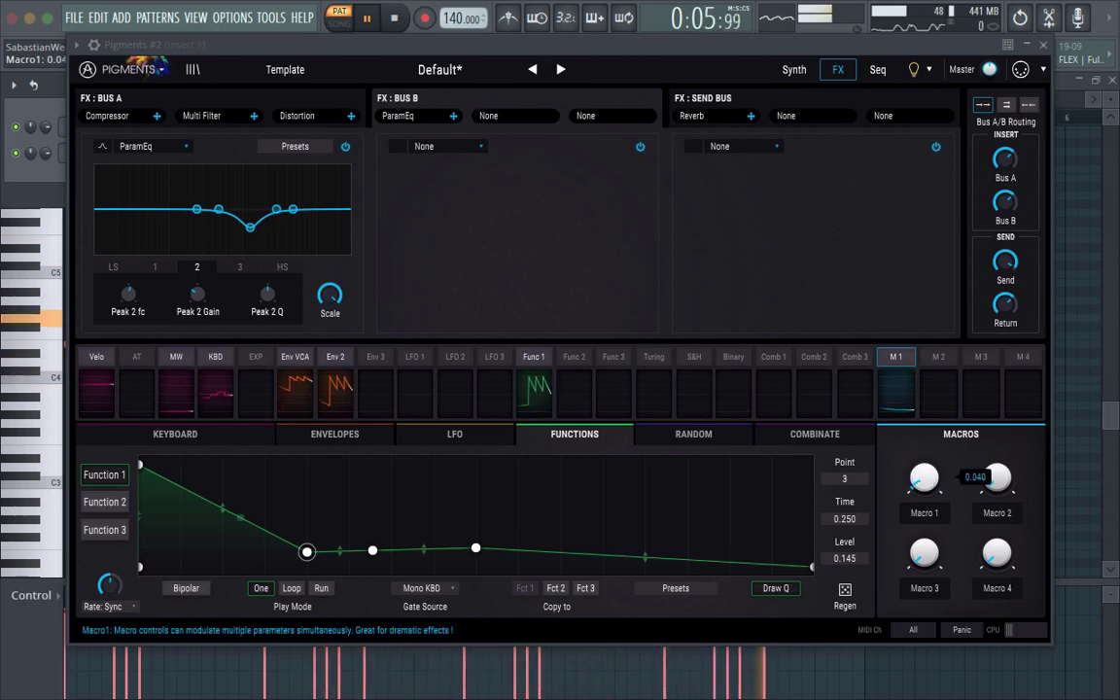
pyautogui.scroll(-3, 918, 477)
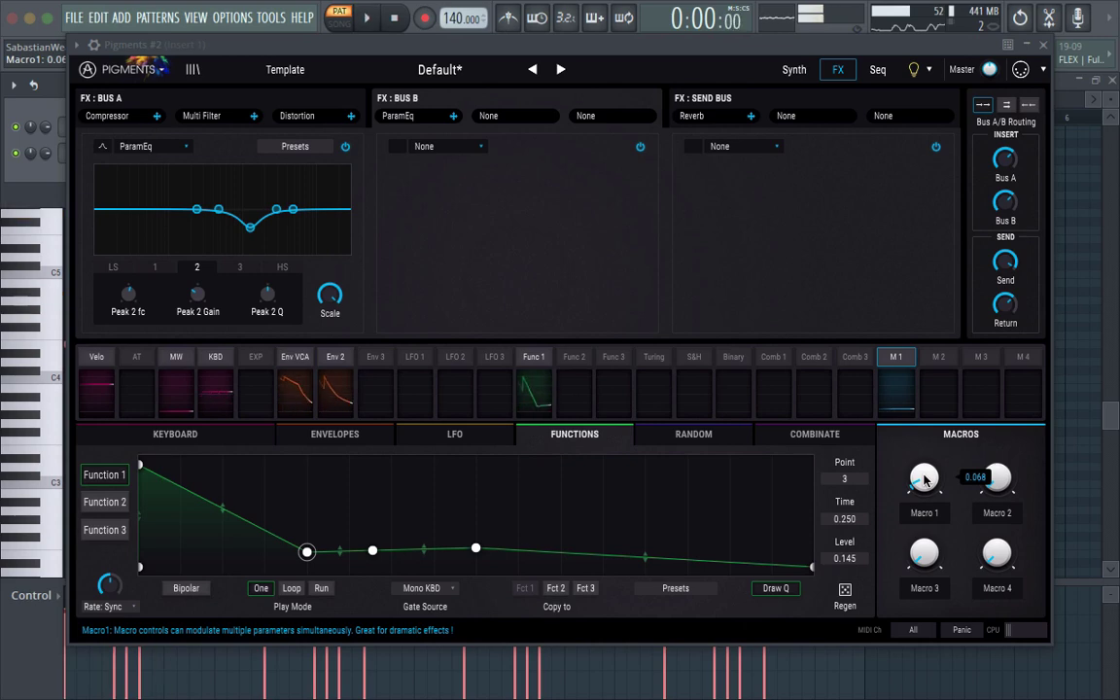
pyautogui.press('space')
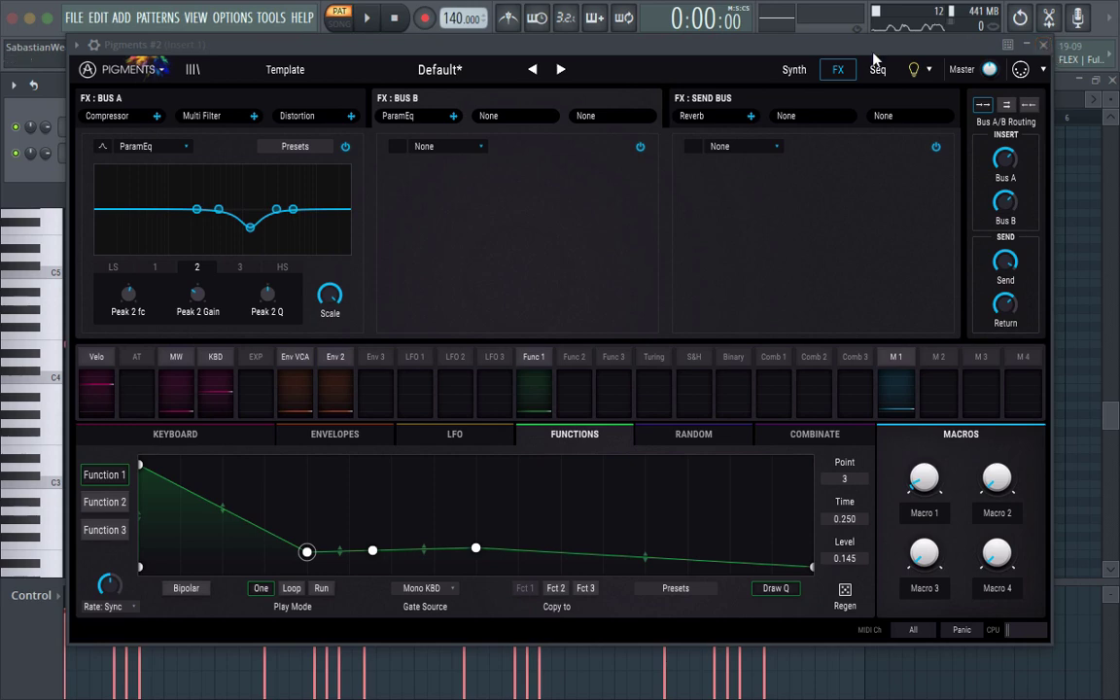
# Review Bus A's effects, then switch between Engine 1's Disagio and Engine 2's Didgeridoo wavetables
pyautogui.click(327, 100)
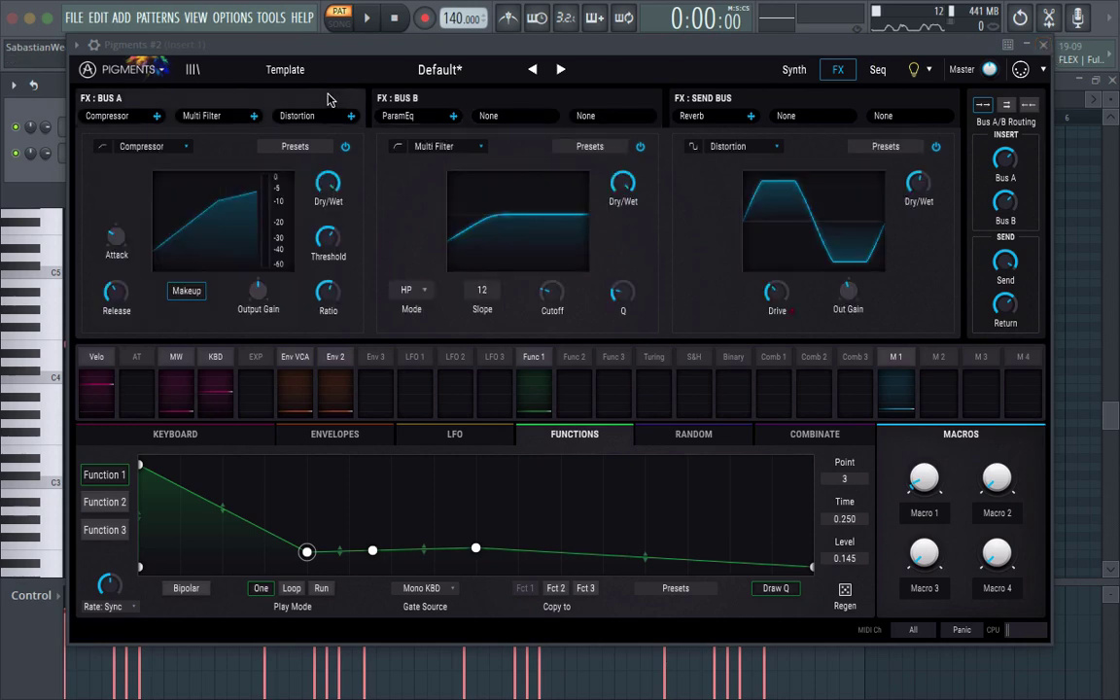
pyautogui.click(794, 69)
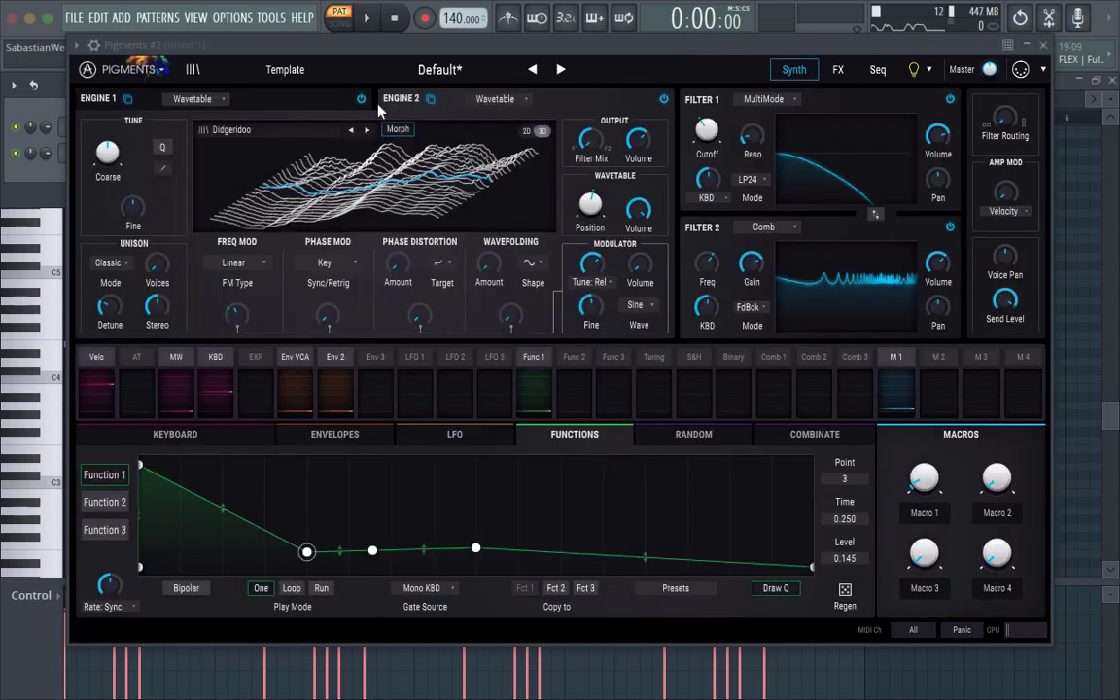
pyautogui.click(327, 102)
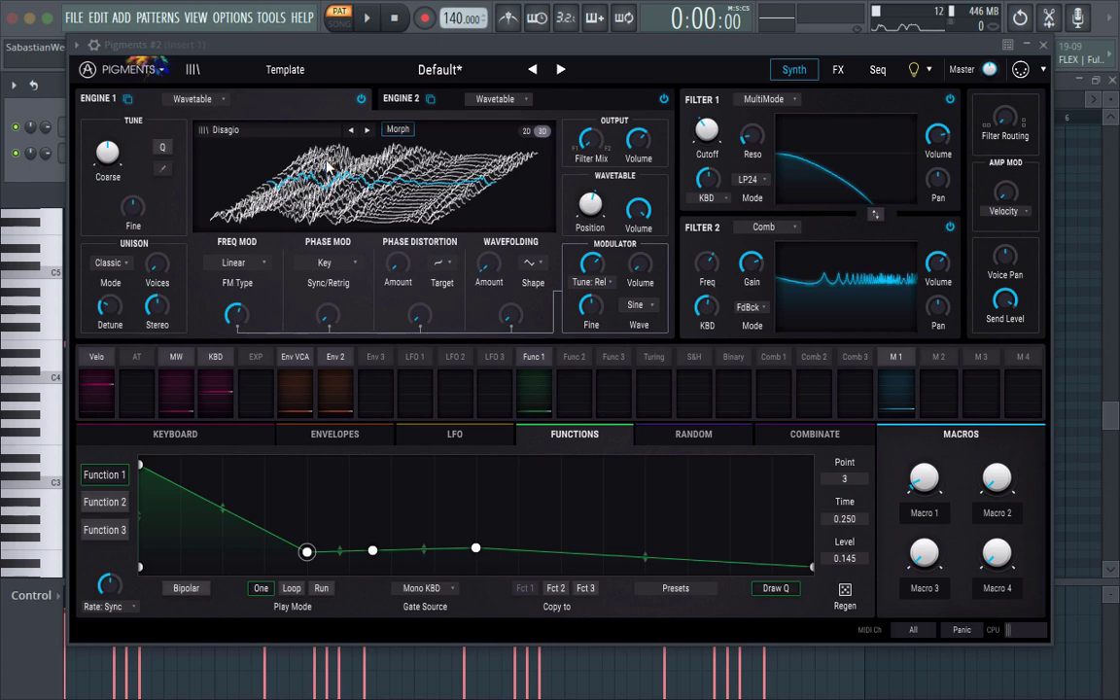
pyautogui.click(556, 103)
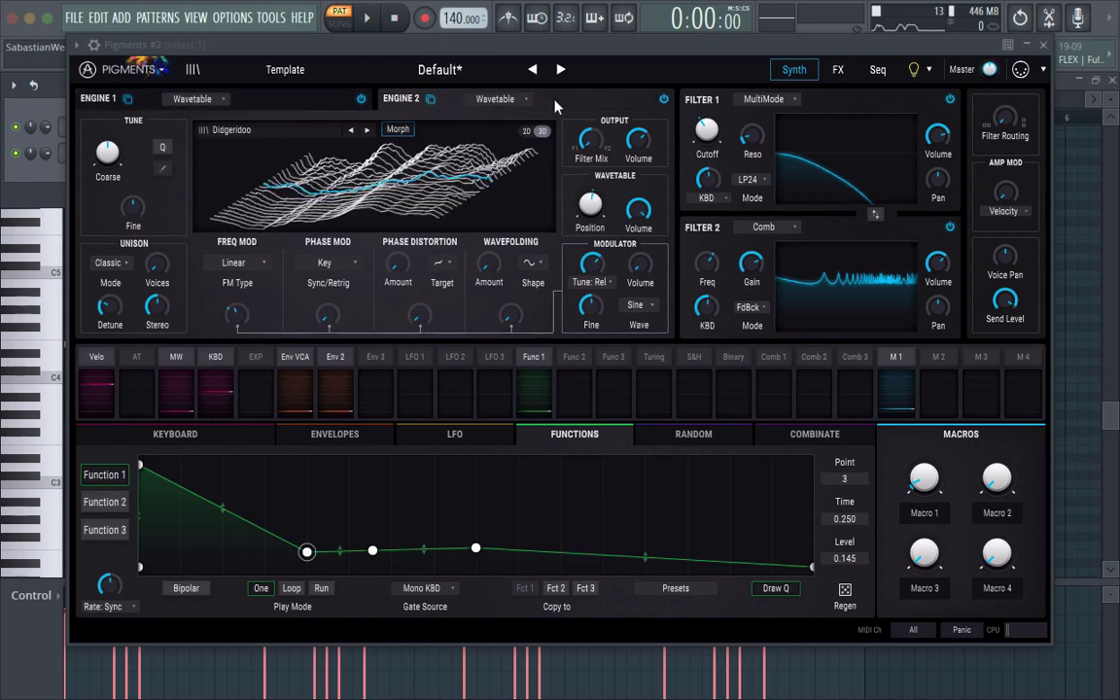
pyautogui.click(318, 107)
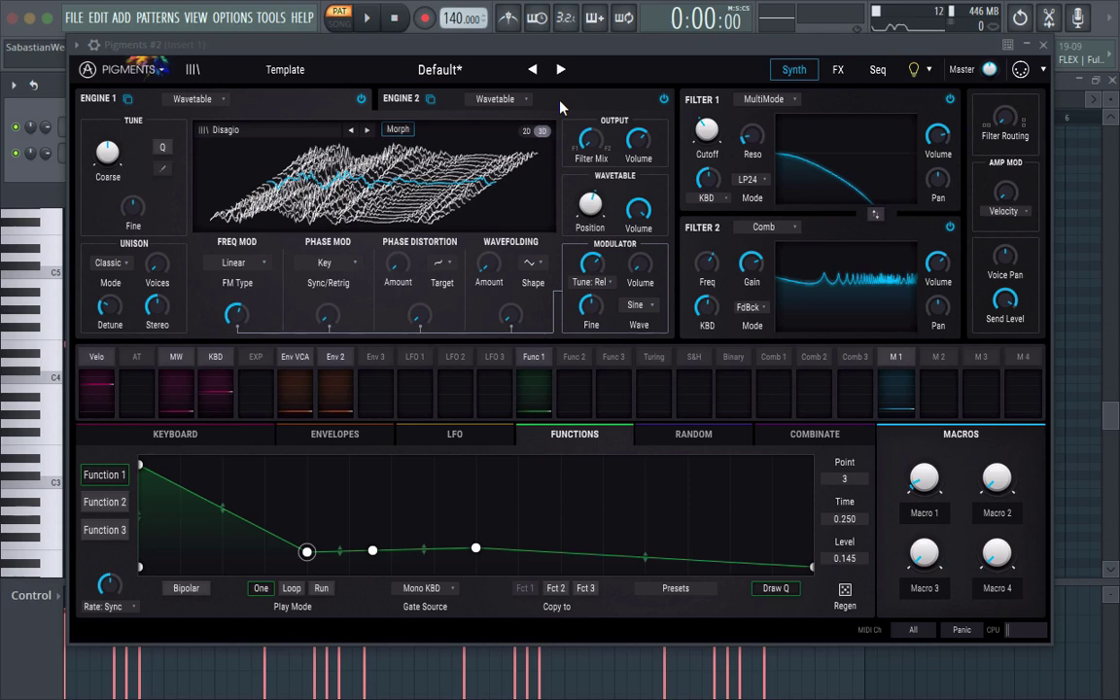
pyautogui.moveTo(800, 4)
pyautogui.click(700, 10)
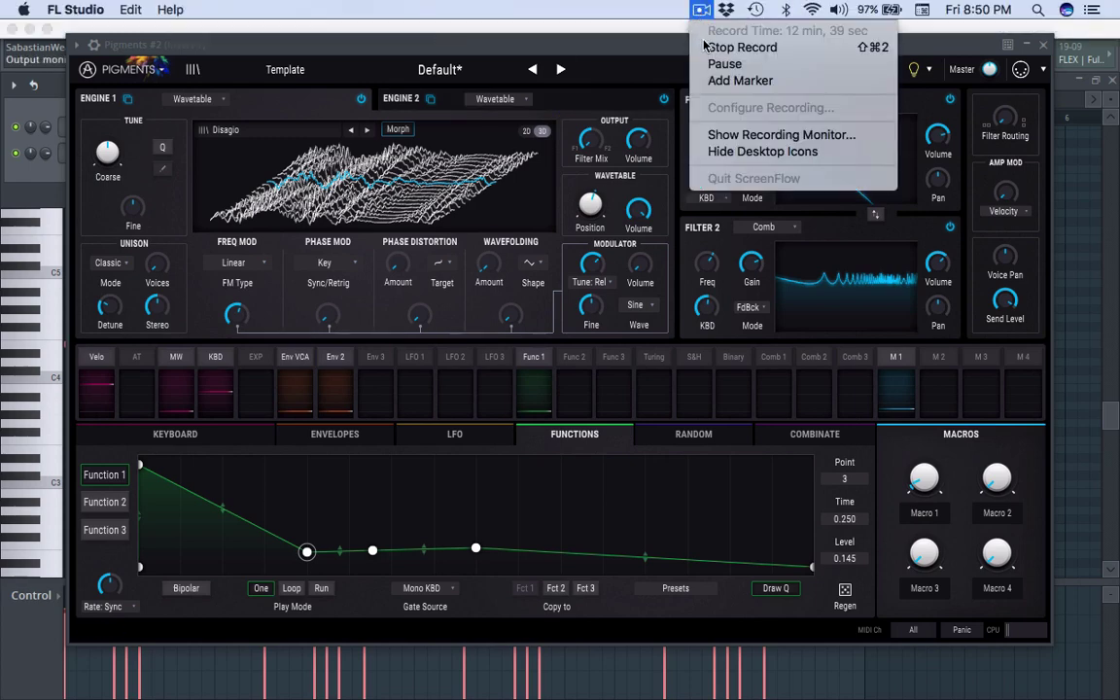